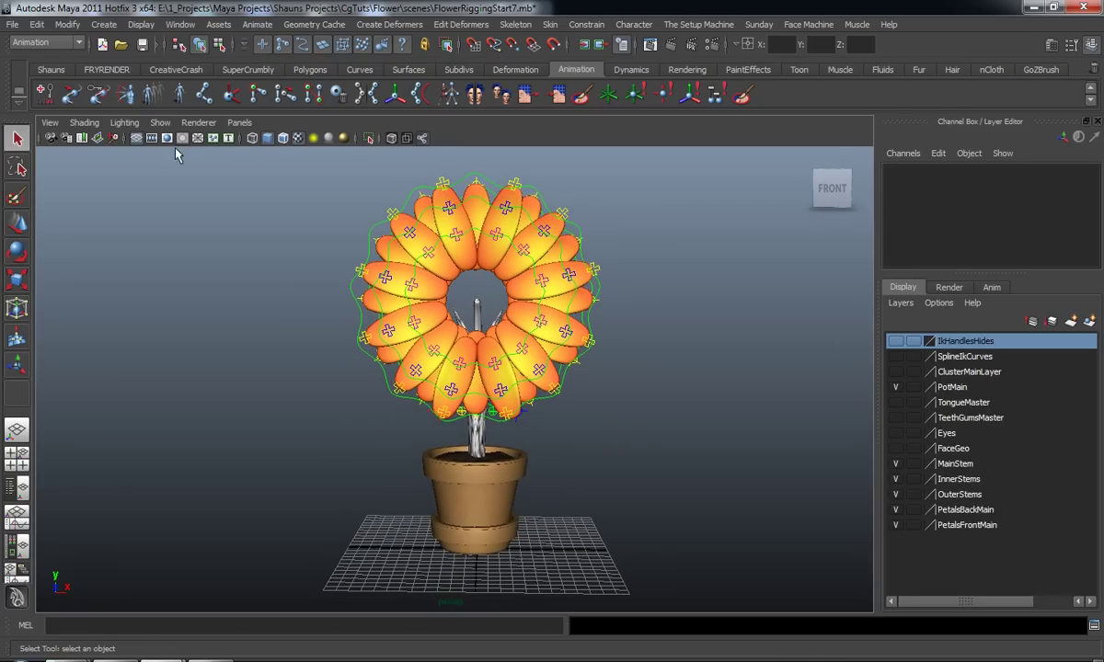
Step: Turn on the display of joints in the perspective view
{"action": "left_click", "coordinate": [161, 122]}
{"action": "left_click", "coordinate": [168, 283]}
{"action": "right_click_drag", "start_coordinate": [366, 395], "coordinate": [423, 415], "text": "alt"}
{"action": "left_click_drag", "start_coordinate": [303, 425], "coordinate": [57, 433], "text": "alt"}
{"action": "right_click_drag", "start_coordinate": [322, 416], "coordinate": [258, 411], "text": "alt"}
{"action": "mouse_move", "coordinate": [258, 411]}
{"action": "middle_mouse_down", "text": "alt"}
{"action": "mouse_move", "coordinate": [249, 419]}
{"action": "mouse_move", "coordinate": [264, 413]}
{"action": "middle_mouse_up", "text": "alt"}
{"action": "left_click_drag", "start_coordinate": [273, 424], "coordinate": [478, 406], "text": "alt"}
{"action": "right_click_drag", "start_coordinate": [317, 424], "coordinate": [406, 460], "text": "alt"}
{"action": "left_click_drag", "start_coordinate": [405, 464], "coordinate": [468, 398], "text": "alt"}
{"action": "left_click_drag", "start_coordinate": [461, 465], "coordinate": [436, 470], "text": "alt"}
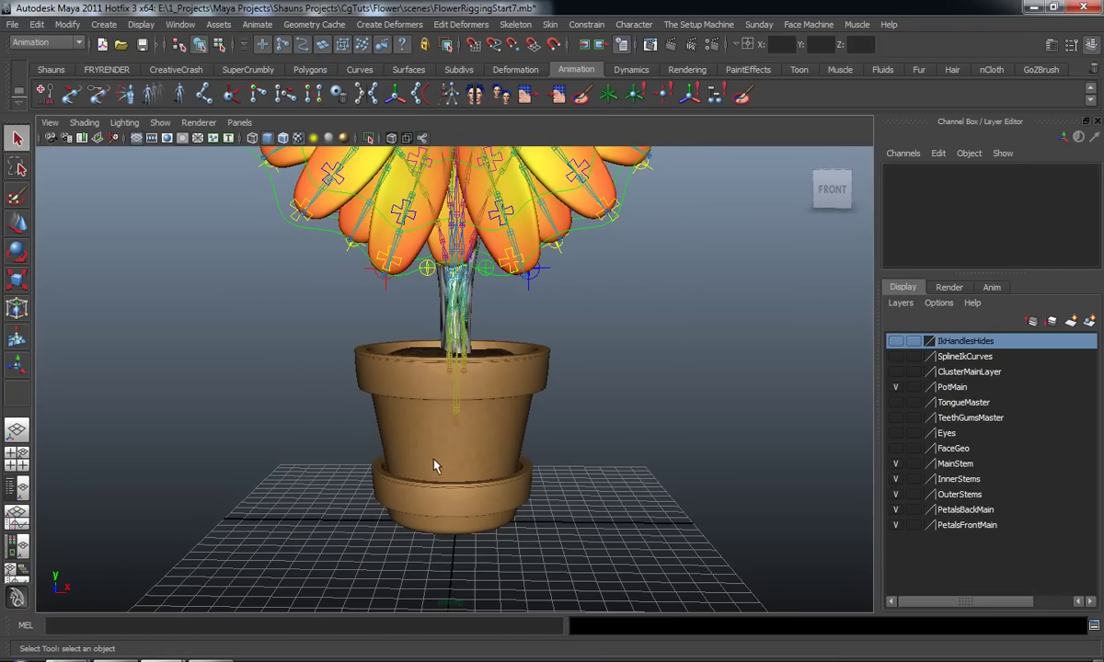
Step: Inspect the pot and its saucer by selecting each mesh in turn
{"action": "left_click", "coordinate": [404, 394]}
{"action": "left_click_drag", "start_coordinate": [402, 396], "coordinate": [423, 414], "text": "alt"}
{"action": "left_click", "coordinate": [415, 353]}
{"action": "left_click", "coordinate": [406, 401]}
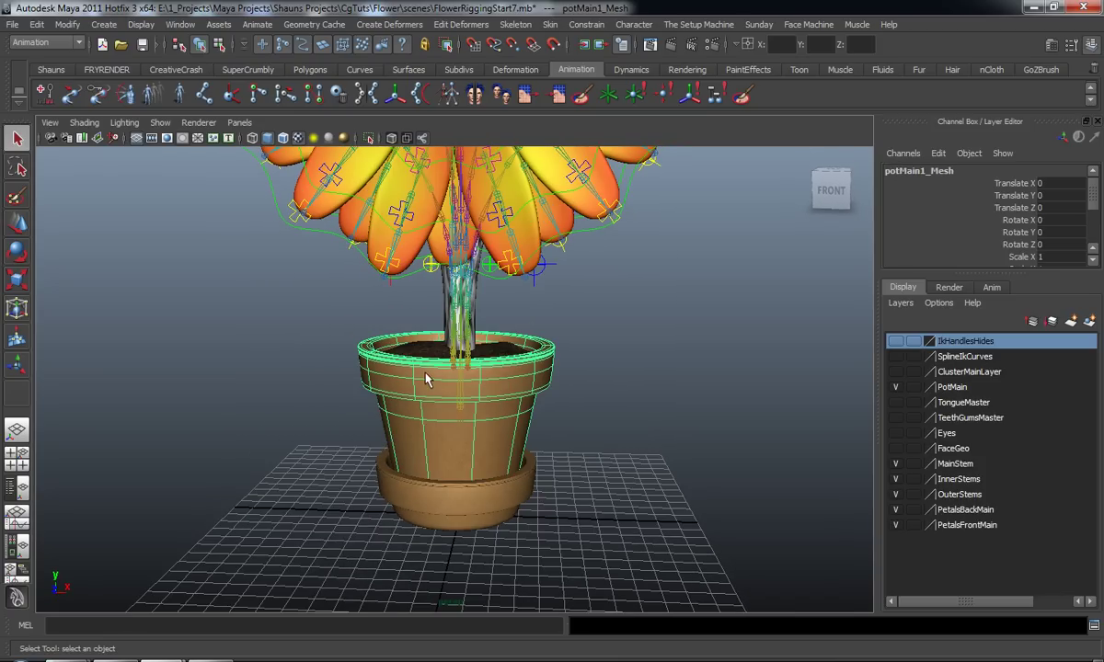
{"action": "left_click", "coordinate": [412, 497]}
{"action": "left_click_drag", "start_coordinate": [345, 493], "coordinate": [363, 422], "text": "alt"}
{"action": "left_click", "coordinate": [309, 456]}
Step: Examine the flower rig's stem joints and the pot from the front and the side
{"action": "left_click_drag", "start_coordinate": [457, 323], "coordinate": [462, 293], "text": "alt"}
{"action": "left_click_drag", "start_coordinate": [462, 349], "coordinate": [473, 348], "text": "alt"}
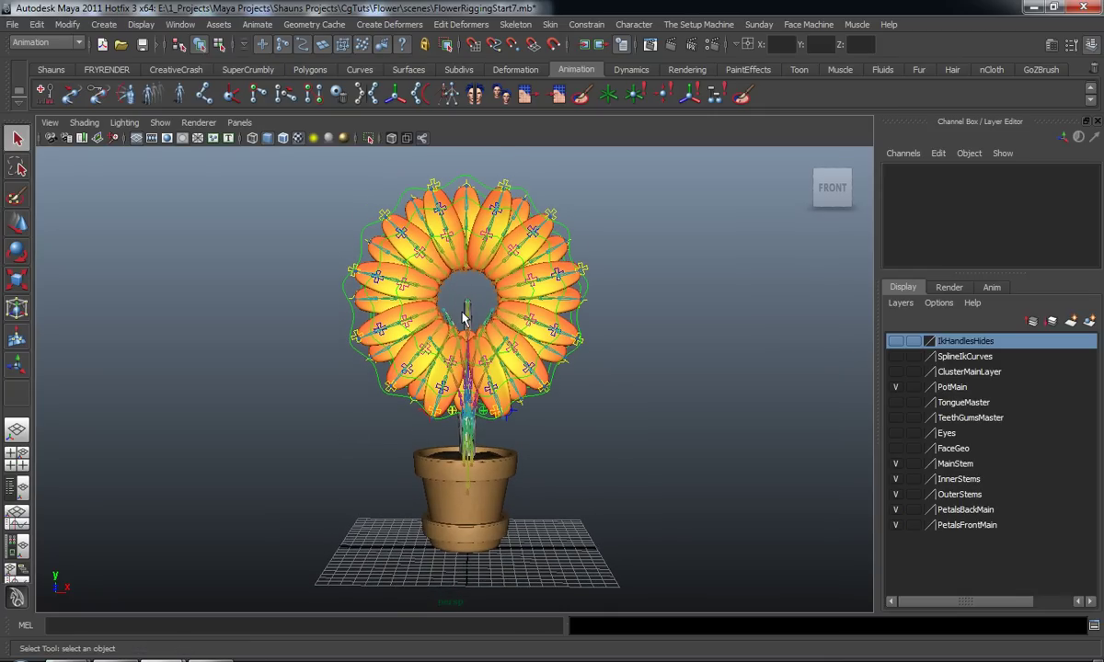
{"action": "left_click_drag", "start_coordinate": [440, 388], "coordinate": [459, 320], "text": "alt"}
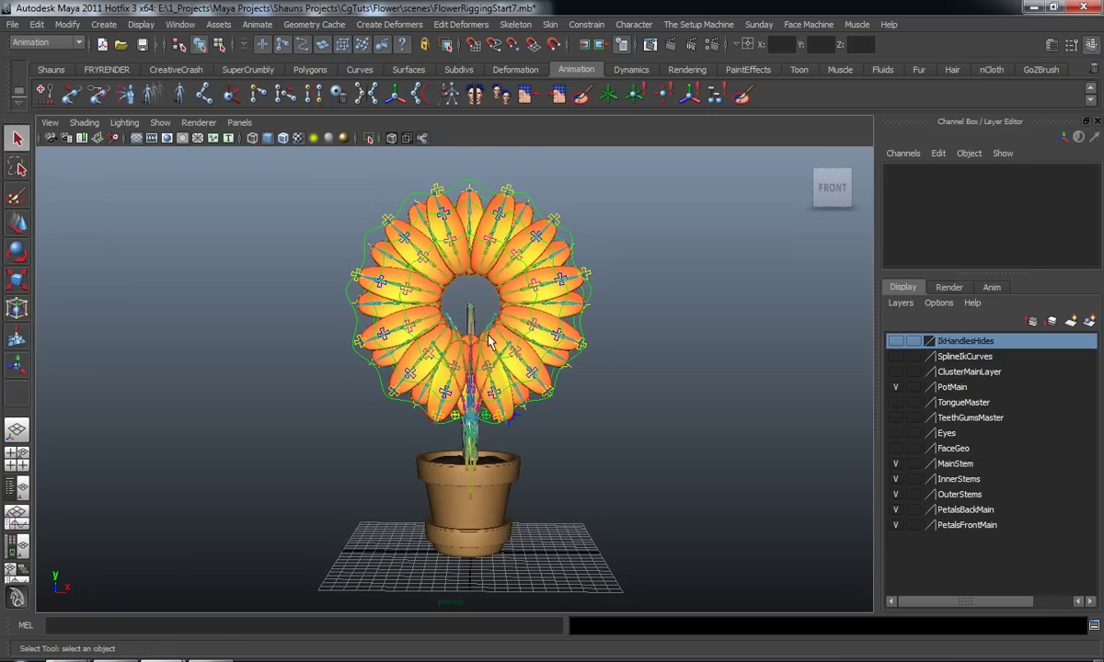
{"action": "middle_click_drag", "start_coordinate": [488, 342], "coordinate": [484, 324], "text": "alt"}
{"action": "right_click_drag", "start_coordinate": [484, 324], "coordinate": [473, 370], "text": "alt"}
{"action": "middle_click_drag", "start_coordinate": [465, 410], "coordinate": [460, 364], "text": "alt"}
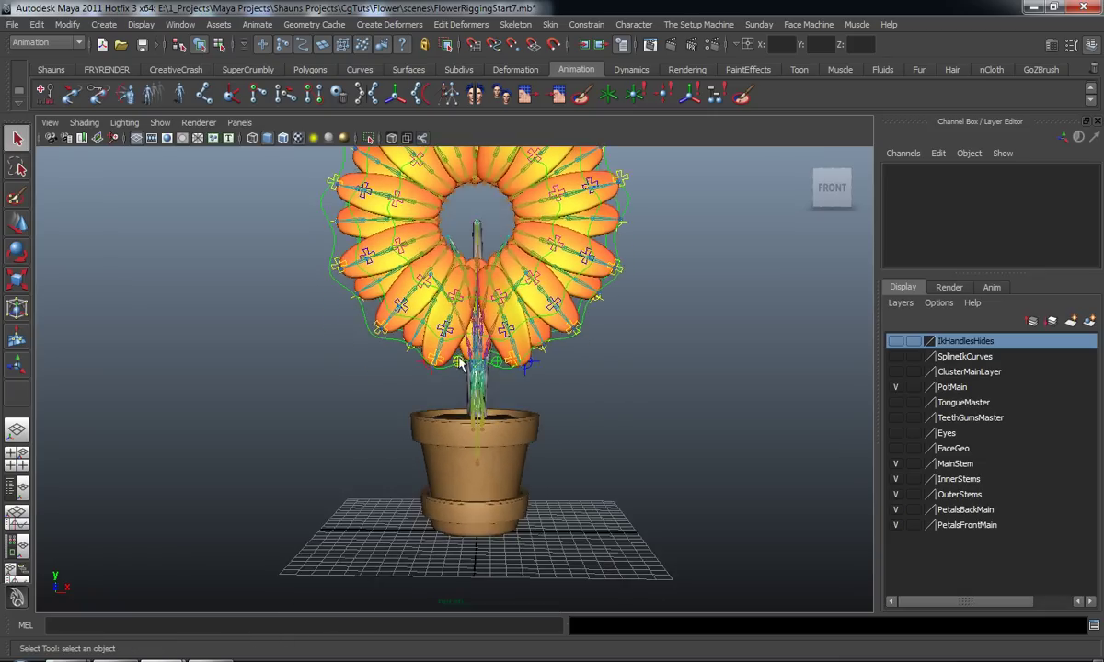
{"action": "left_click_drag", "start_coordinate": [491, 462], "coordinate": [469, 274], "text": "alt"}
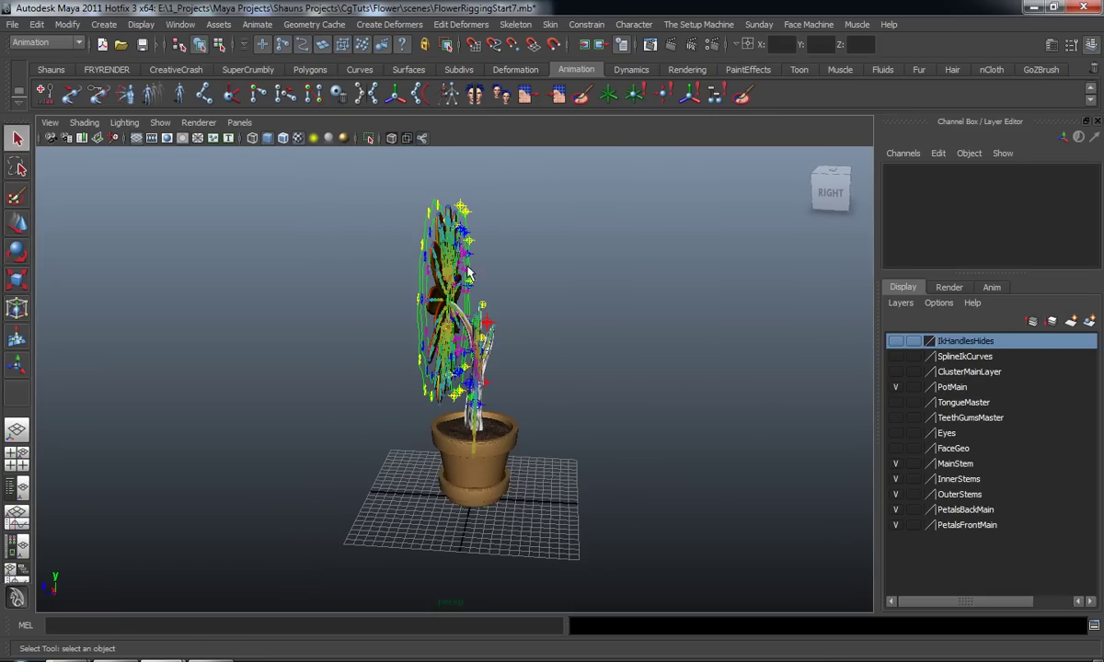
{"action": "left_click_drag", "start_coordinate": [342, 486], "coordinate": [457, 350], "text": "alt"}
{"action": "left_click_drag", "start_coordinate": [470, 302], "coordinate": [471, 396], "text": "alt"}
{"action": "middle_click_drag", "start_coordinate": [473, 416], "coordinate": [444, 412], "text": "alt"}
{"action": "scroll", "coordinate": [442, 411], "scroll_direction": "up", "scroll_amount": 3}
{"action": "mouse_move", "coordinate": [442, 415]}
{"action": "right_mouse_down", "text": "alt"}
{"action": "mouse_move", "coordinate": [439, 444]}
{"action": "mouse_move", "coordinate": [438, 426]}
{"action": "right_mouse_up", "text": "alt"}
{"action": "key", "text": "w"}
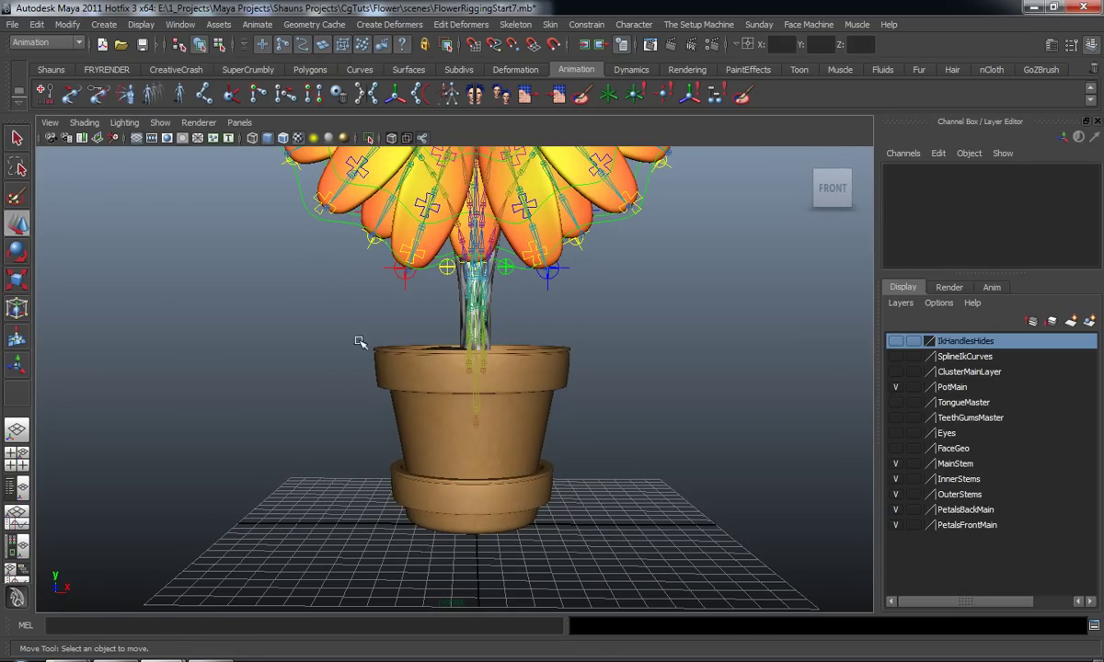
{"action": "left_click_drag", "start_coordinate": [432, 373], "coordinate": [380, 355], "text": "alt"}
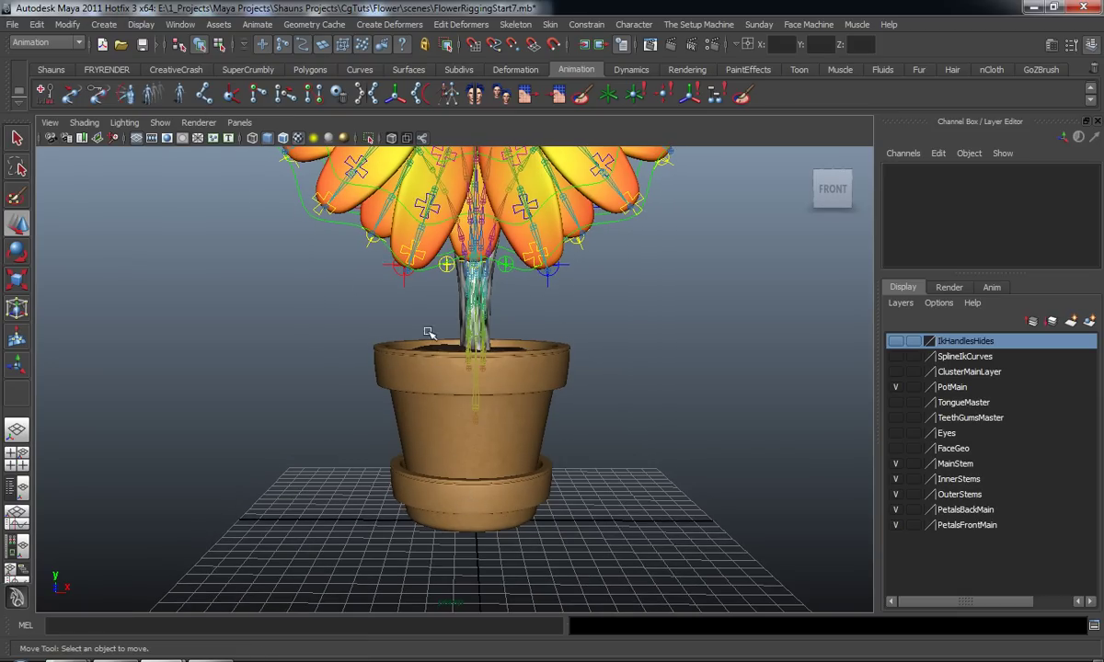
{"action": "left_click_drag", "start_coordinate": [463, 459], "coordinate": [435, 457], "text": "alt"}
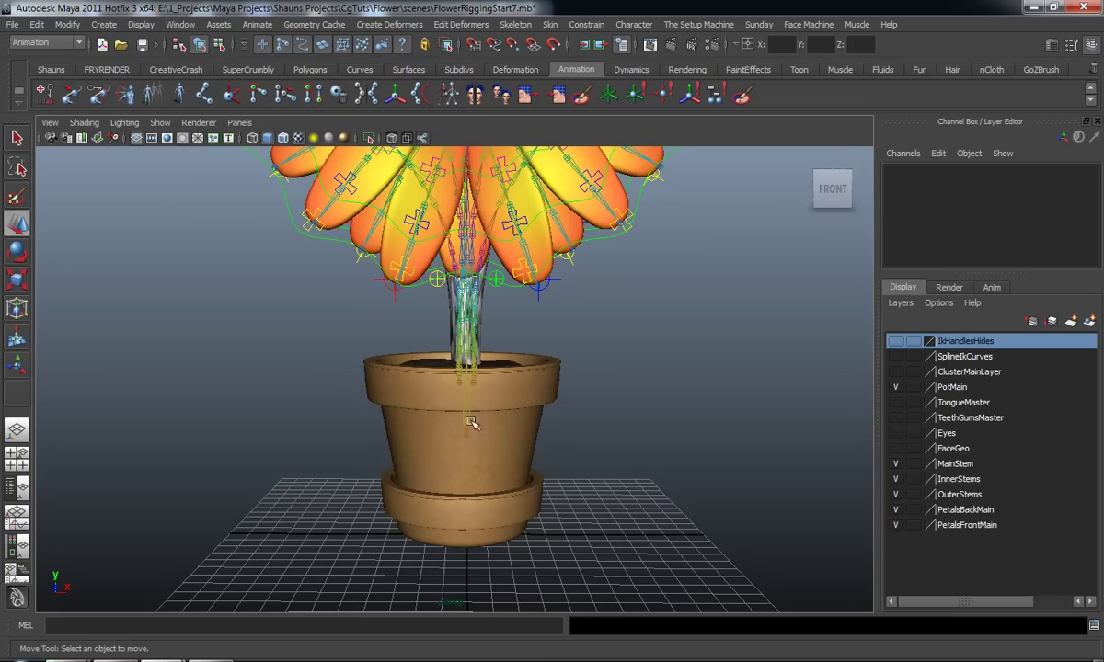
{"action": "left_click_drag", "start_coordinate": [438, 360], "coordinate": [423, 394], "text": "alt"}
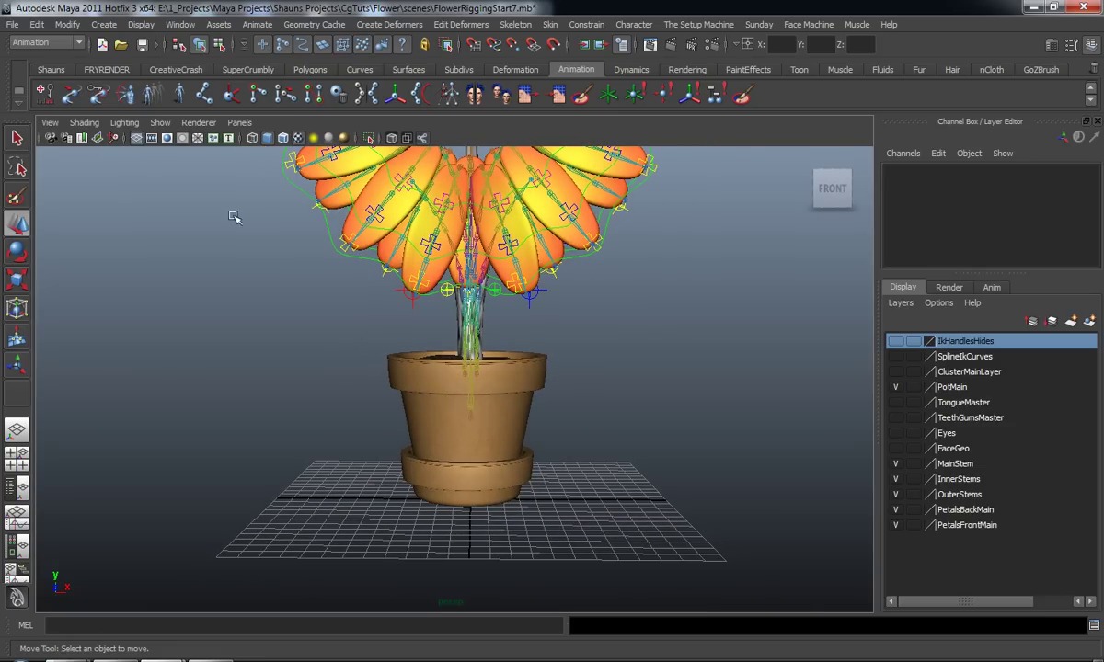
Step: Activate the Joint Tool in the front orthographic view with the pot filling the frame
{"action": "left_click", "coordinate": [201, 93]}
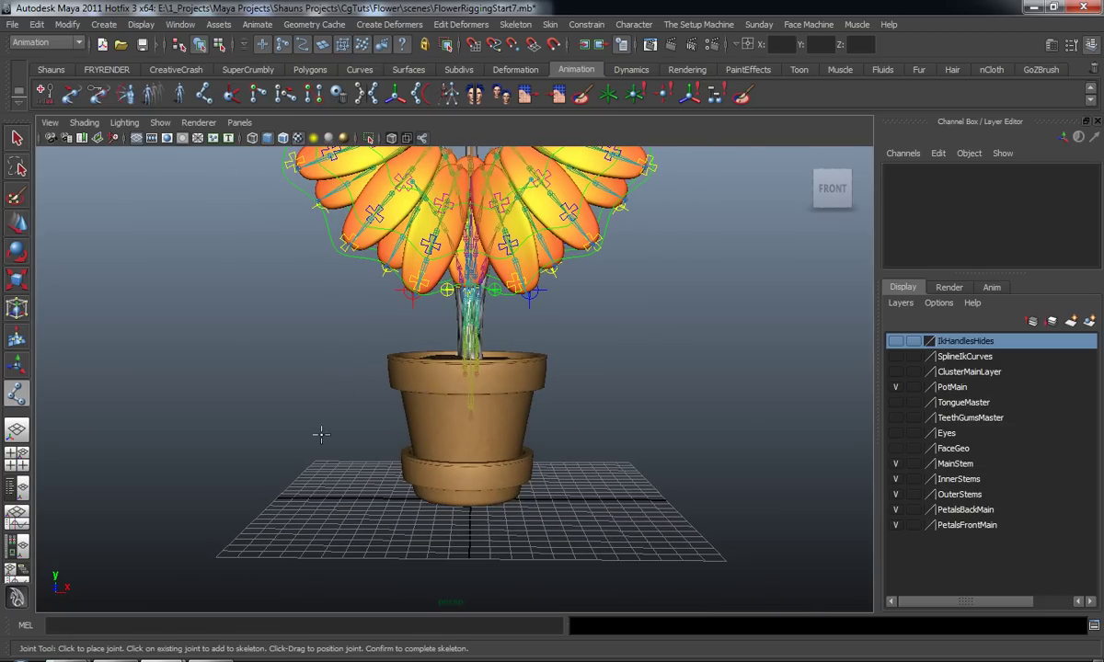
{"action": "key", "text": "space"}
{"action": "key", "text": "space"}
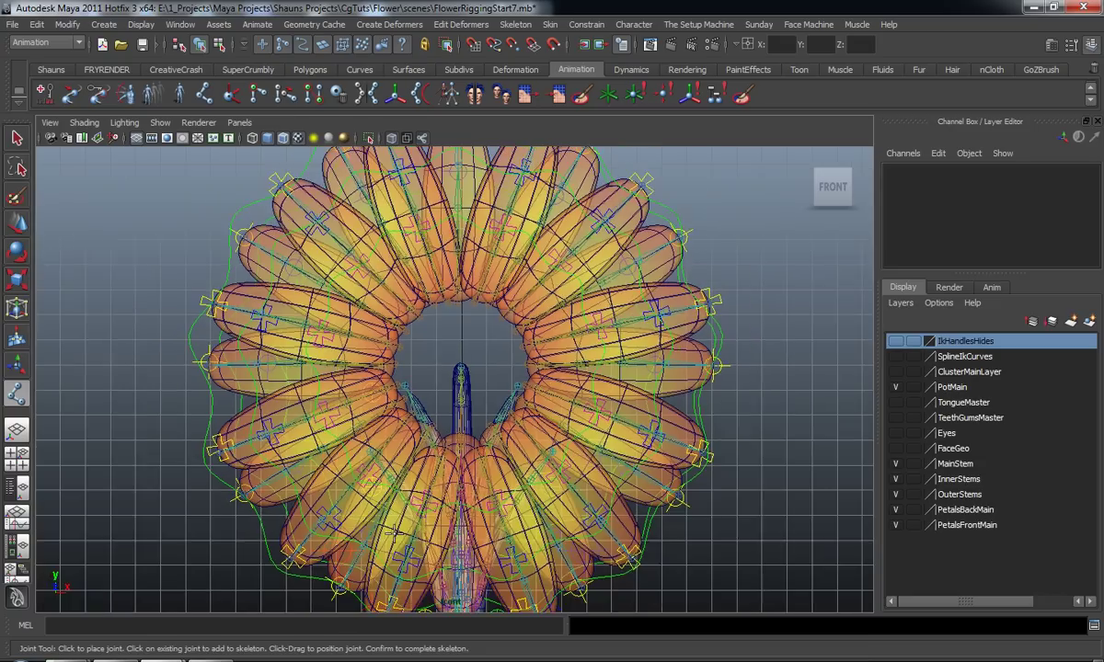
{"action": "middle_click_drag", "start_coordinate": [401, 552], "coordinate": [406, 278], "text": "alt"}
{"action": "middle_click_drag", "start_coordinate": [416, 486], "coordinate": [411, 400], "text": "alt"}
{"action": "scroll", "coordinate": [412, 400], "scroll_direction": "up", "scroll_amount": 5}
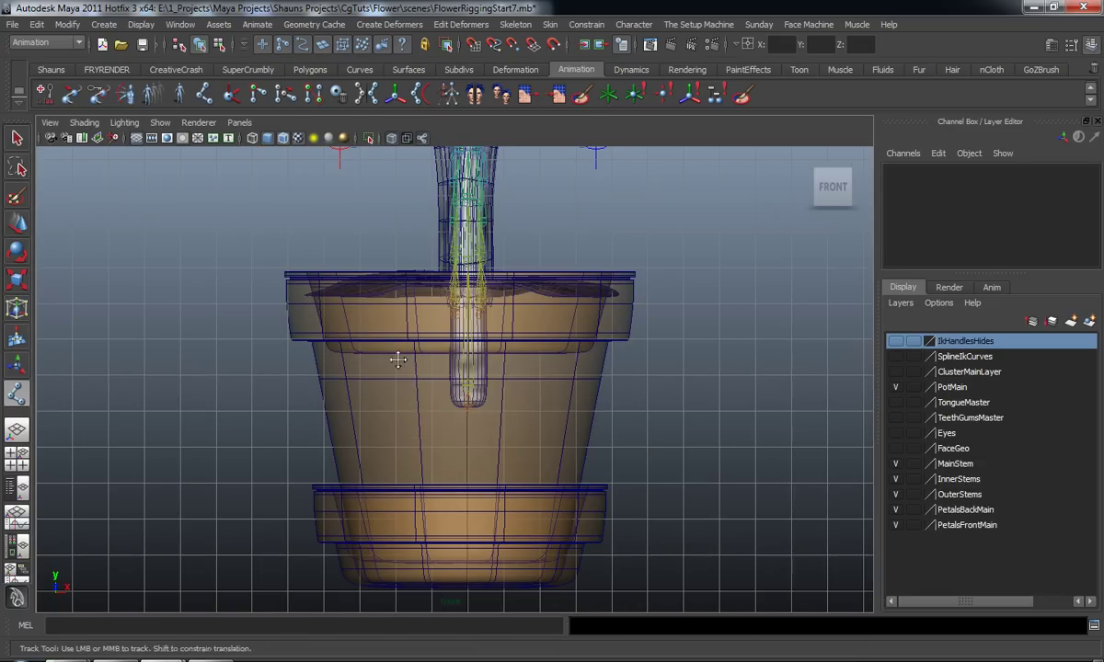
{"action": "middle_click_drag", "start_coordinate": [396, 356], "coordinate": [393, 386], "text": "alt"}
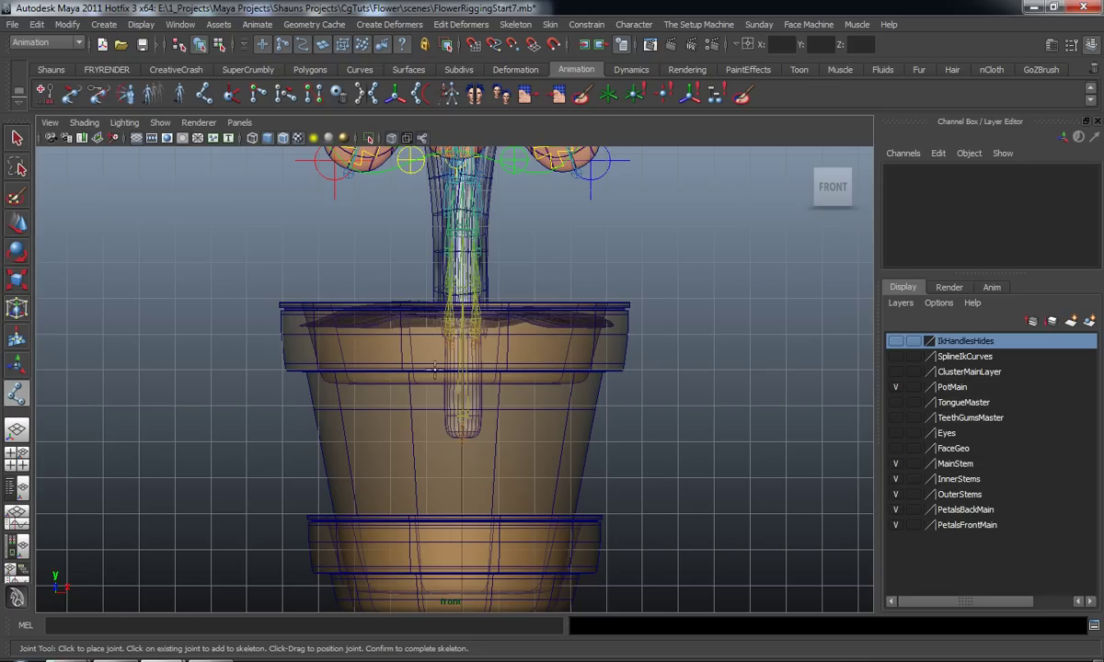
{"action": "left_click", "coordinate": [212, 319]}
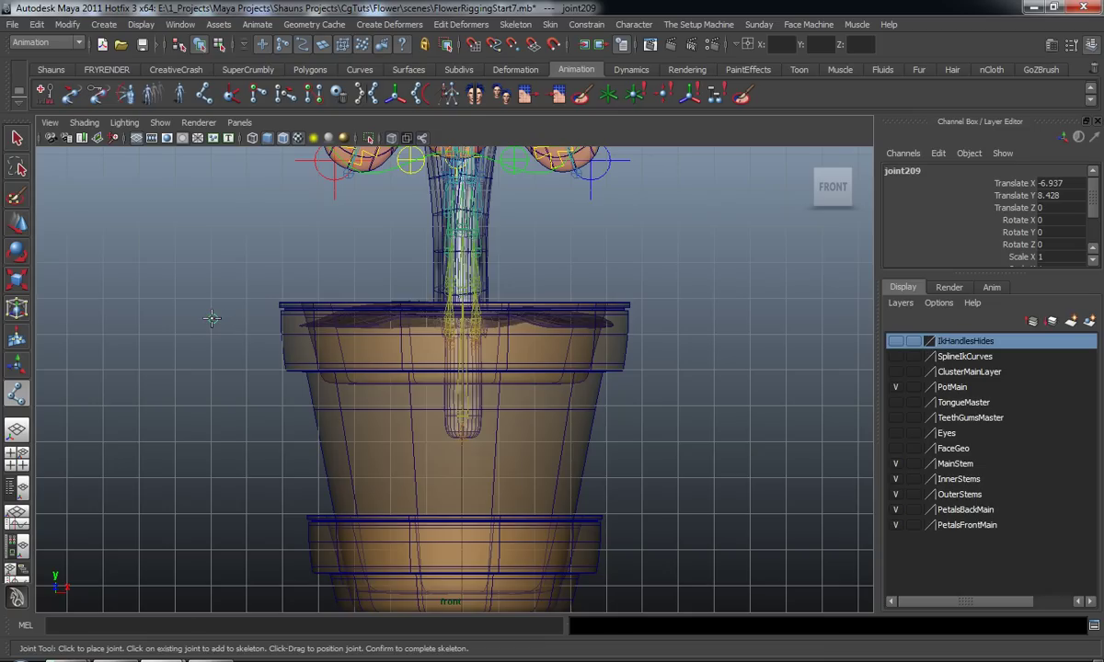
{"action": "key", "text": "w"}
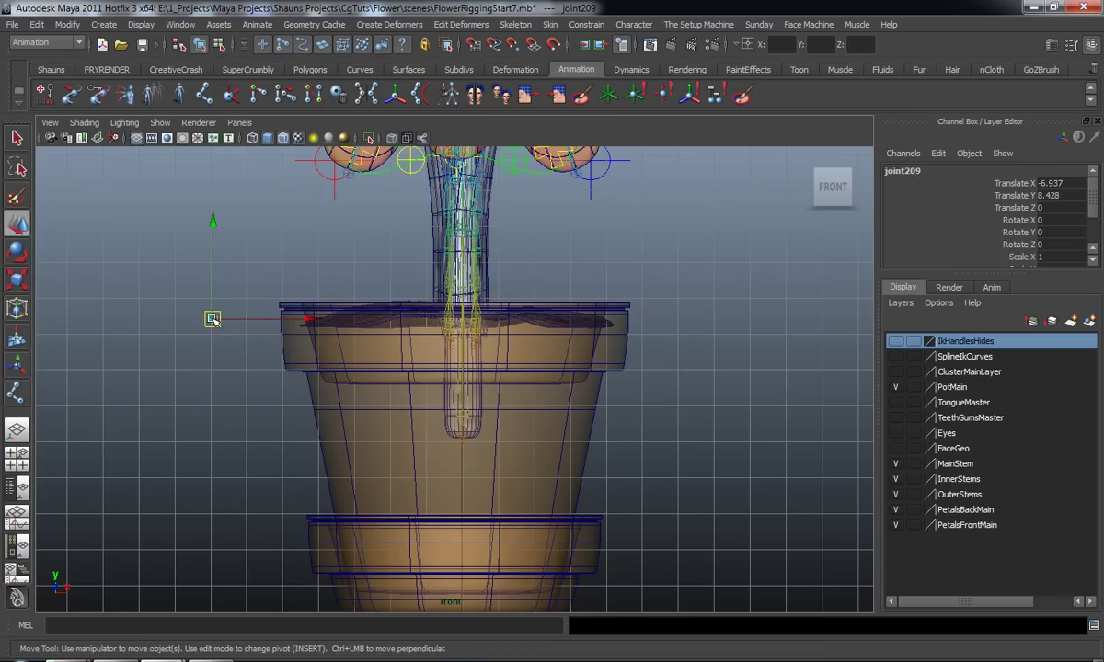
{"action": "left_click", "coordinate": [213, 319]}
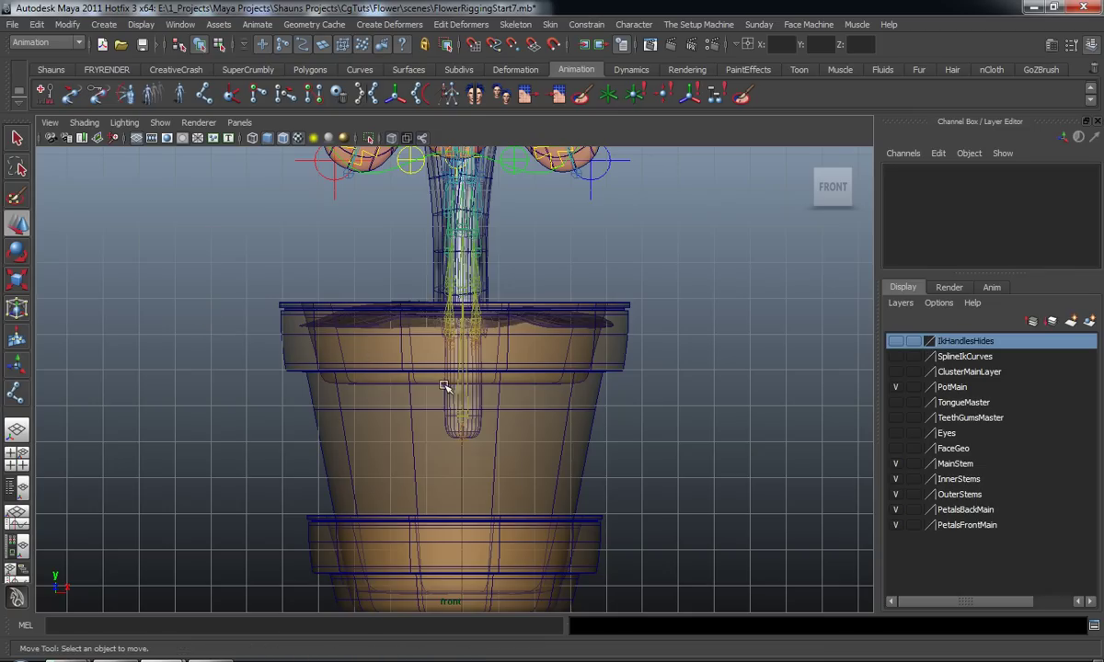
Step: Draw a two-joint chain along the pot's centre, from the soil at about Y 8.64 down to the pot's base
{"action": "middle_click_drag", "start_coordinate": [450, 394], "coordinate": [443, 366], "text": "alt"}
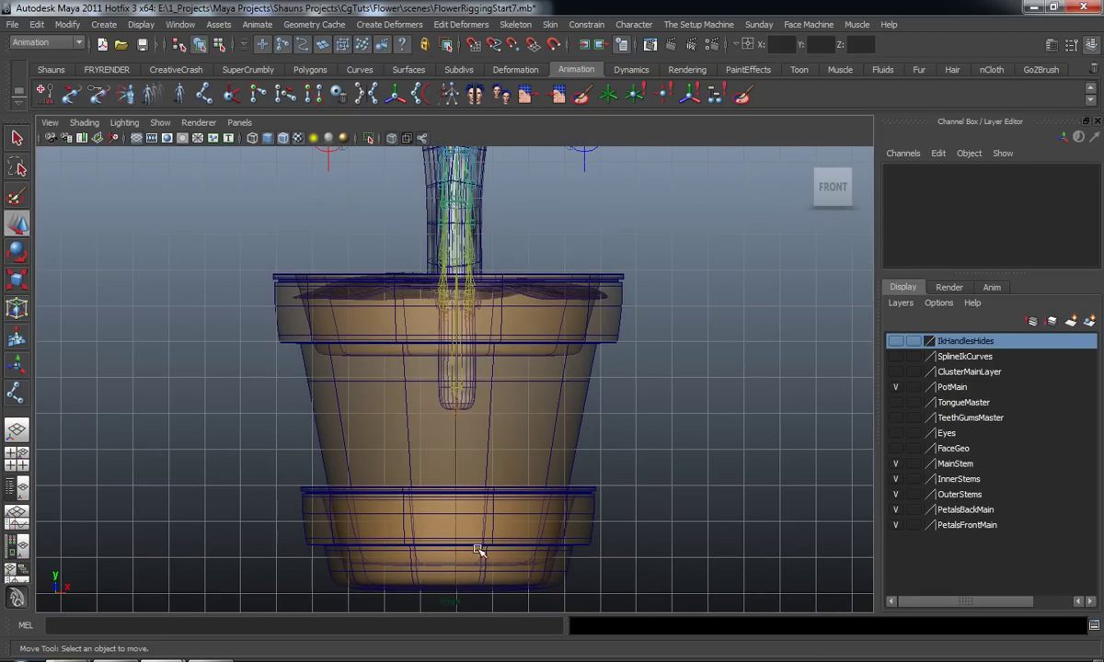
{"action": "middle_click_drag", "start_coordinate": [430, 223], "coordinate": [433, 258], "text": "alt"}
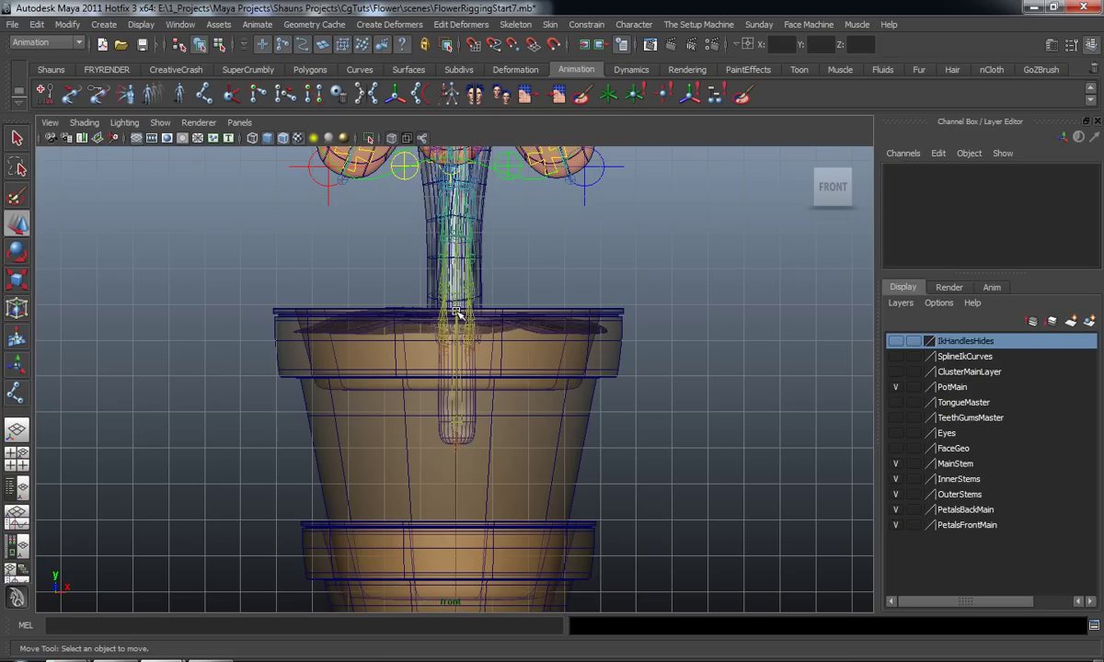
{"action": "left_click", "coordinate": [203, 97]}
{"action": "left_click", "coordinate": [202, 97]}
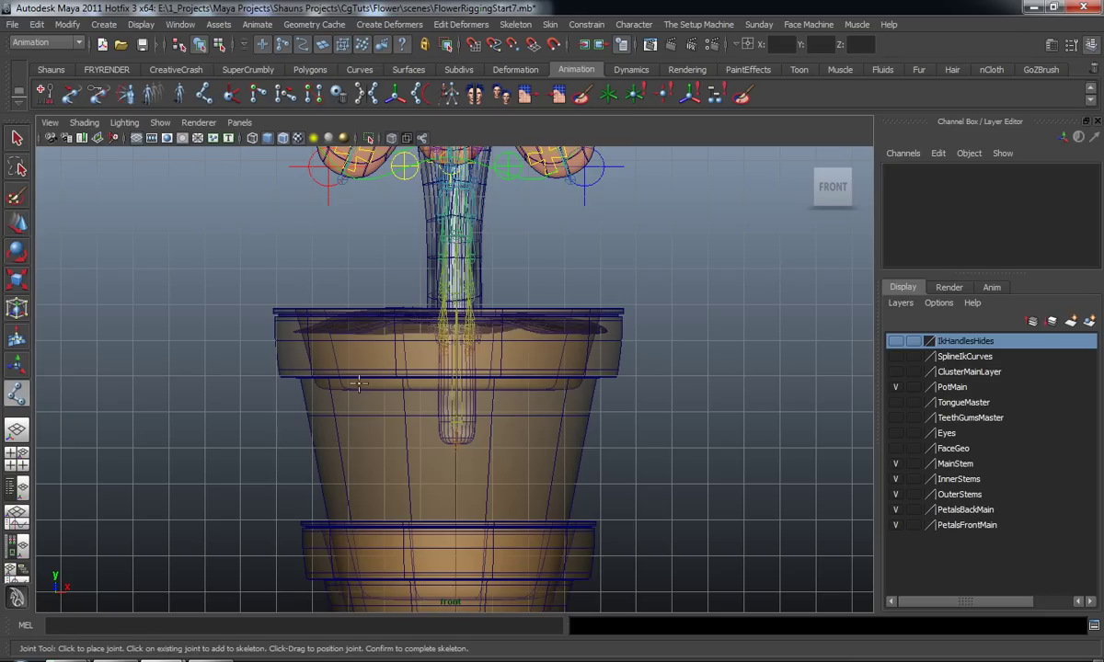
{"action": "left_click", "coordinate": [327, 320]}
{"action": "left_click_drag", "start_coordinate": [327, 320], "coordinate": [453, 317]}
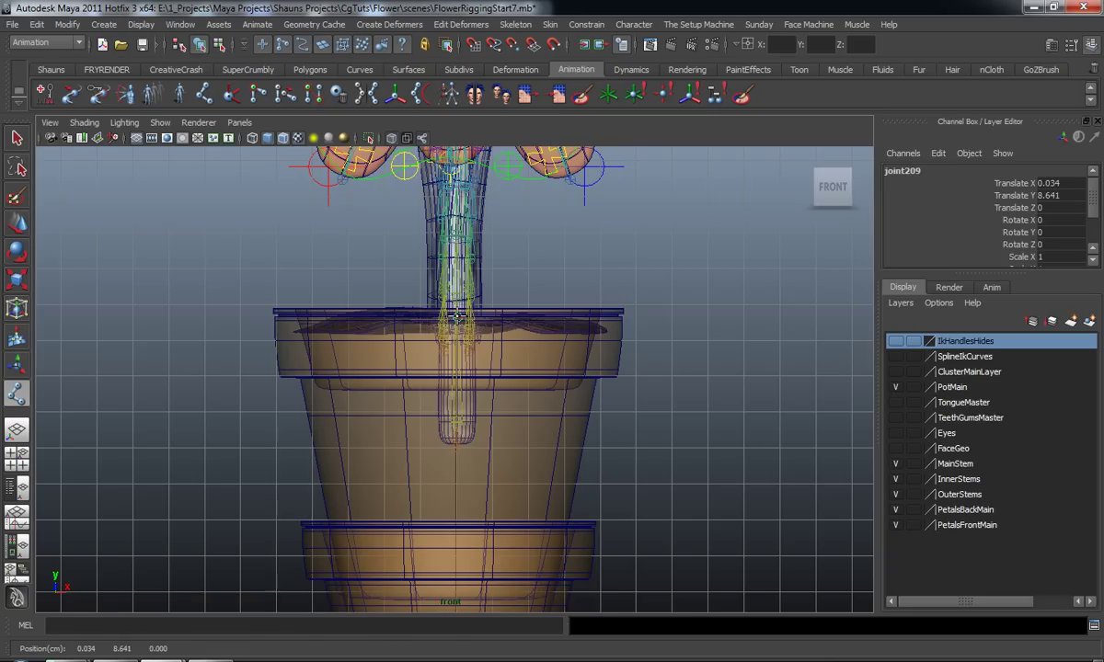
{"action": "middle_click_drag", "start_coordinate": [448, 460], "coordinate": [454, 313], "text": "alt"}
{"action": "left_click", "coordinate": [431, 466]}
{"action": "left_click_drag", "start_coordinate": [432, 466], "coordinate": [462, 470]}
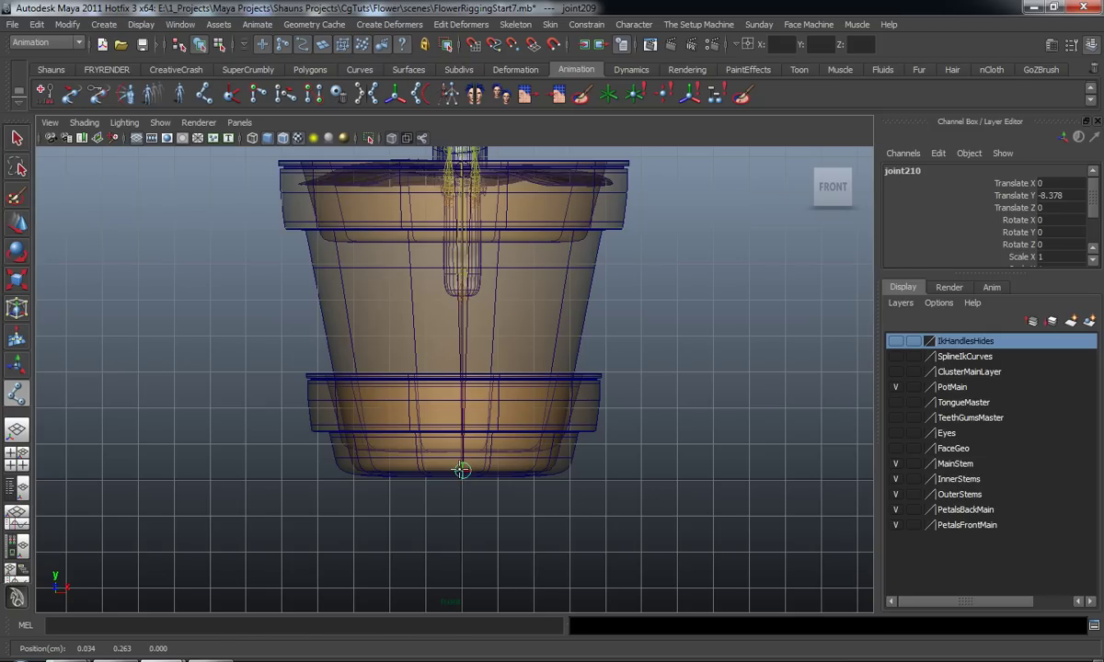
{"action": "middle_click_drag", "start_coordinate": [475, 343], "coordinate": [473, 390], "text": "alt"}
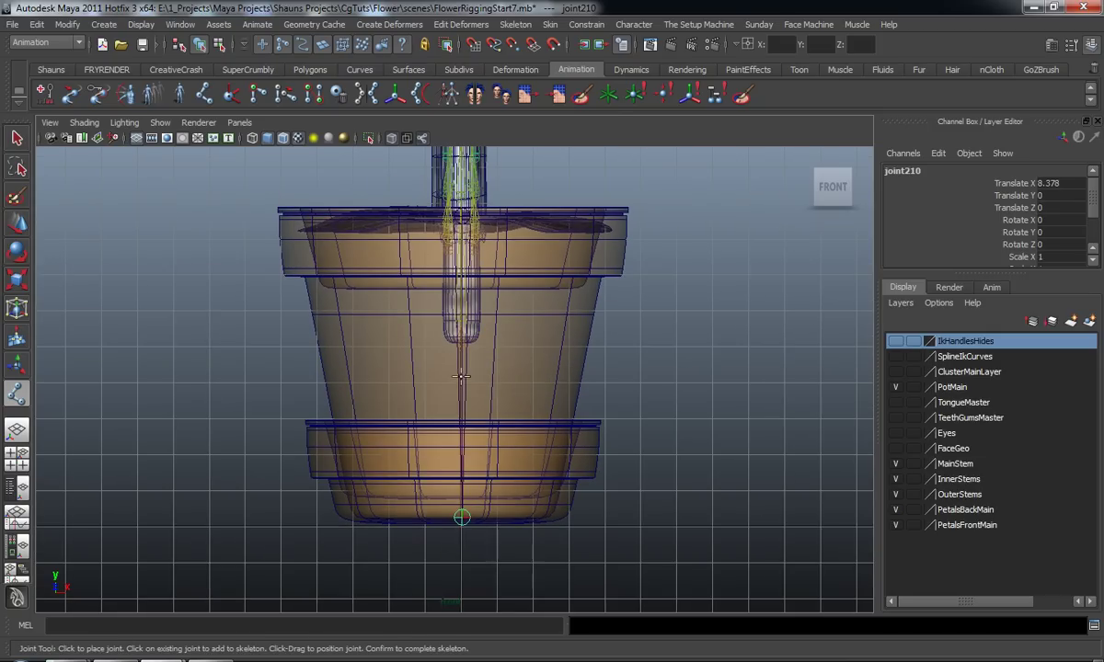
{"action": "key", "text": "w"}
{"action": "left_click", "coordinate": [462, 339]}
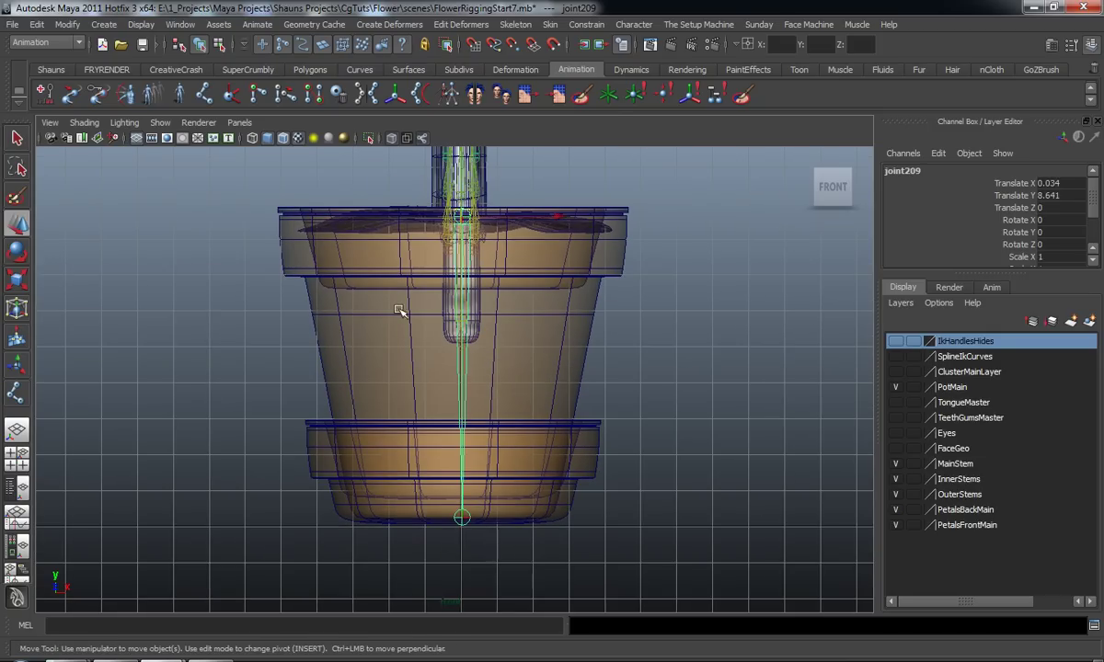
Step: Draw a two-joint chain from the saucer's rim at about Y 2.86 to its base and shift it to about X 0.023
{"action": "key", "text": "y"}
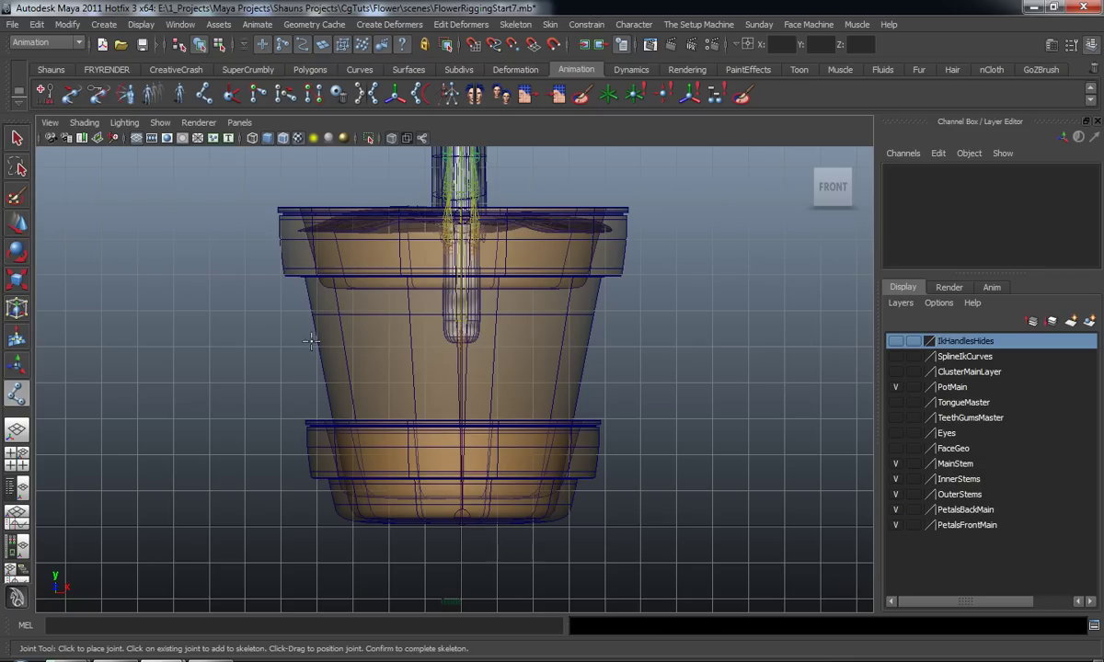
{"action": "left_click_drag", "start_coordinate": [430, 398], "coordinate": [459, 423]}
{"action": "middle_click_drag", "start_coordinate": [465, 456], "coordinate": [460, 369], "text": "alt"}
{"action": "right_click_drag", "start_coordinate": [460, 369], "coordinate": [451, 426], "text": "alt"}
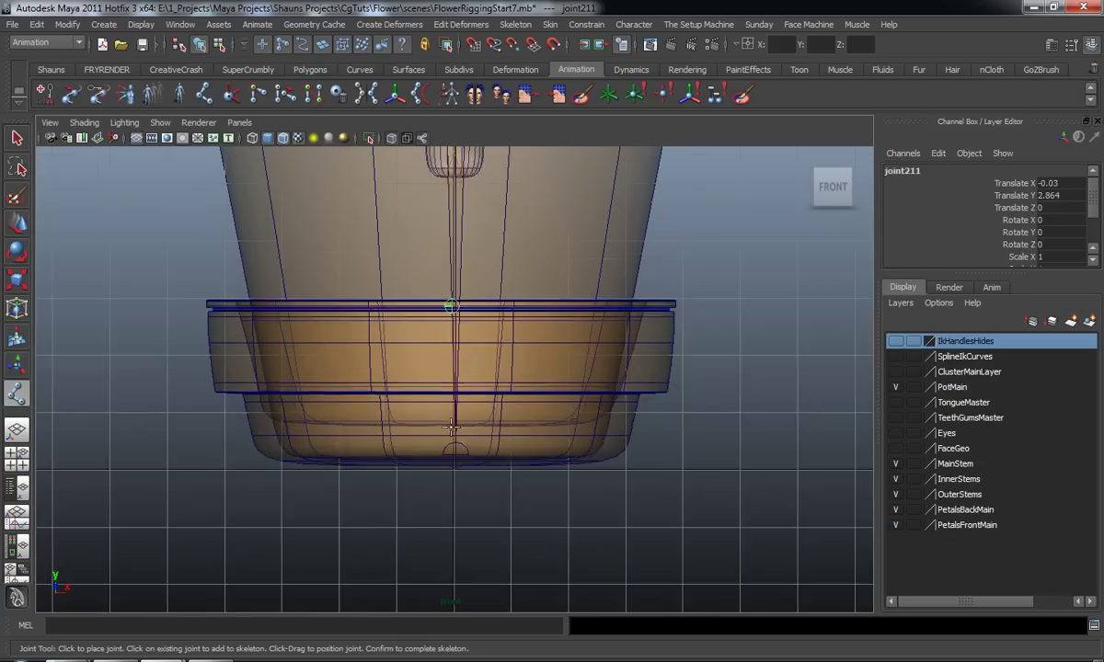
{"action": "scroll", "coordinate": [451, 425], "scroll_direction": "up", "scroll_amount": 2}
{"action": "left_click_drag", "start_coordinate": [451, 464], "coordinate": [451, 477]}
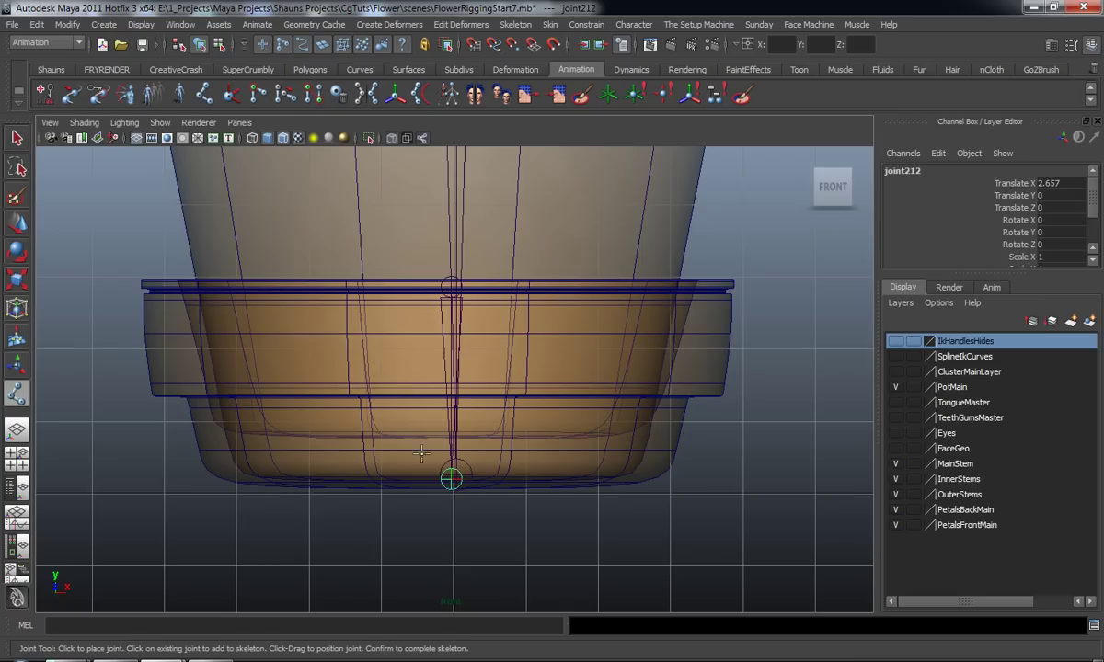
{"action": "key", "text": "Return"}
{"action": "key", "text": "w"}
{"action": "left_click_drag", "start_coordinate": [544, 288], "coordinate": [549, 289]}
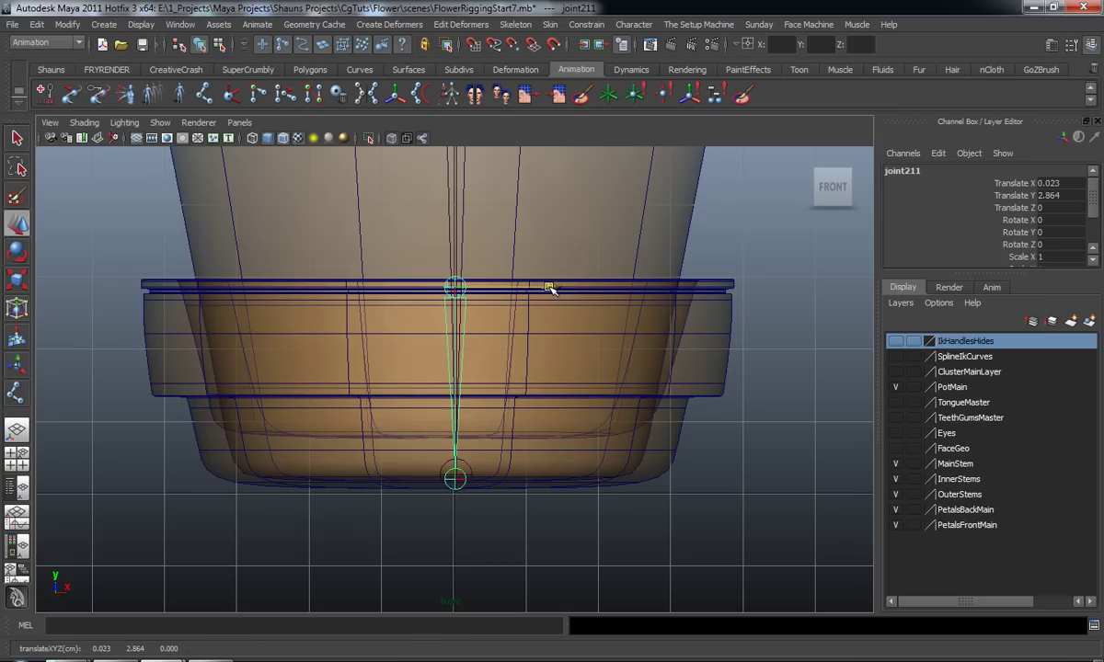
Step: In the perspective view, hide the MainStem, InnerStems, OuterStems, PetalsBackMain and PetalsFrontMain layers
{"action": "key", "text": "space"}
{"action": "key", "text": "space"}
{"action": "middle_click_drag", "start_coordinate": [623, 340], "coordinate": [384, 339], "text": "alt"}
{"action": "right_click_drag", "start_coordinate": [340, 354], "coordinate": [397, 387], "text": "alt"}
{"action": "left_click_drag", "start_coordinate": [396, 386], "coordinate": [434, 281], "text": "alt"}
{"action": "left_click", "coordinate": [131, 374]}
{"action": "middle_click_drag", "start_coordinate": [175, 396], "coordinate": [212, 427], "text": "alt"}
{"action": "left_click_drag", "start_coordinate": [184, 424], "coordinate": [259, 405], "text": "alt"}
{"action": "left_click", "coordinate": [896, 465]}
{"action": "left_click", "coordinate": [896, 479]}
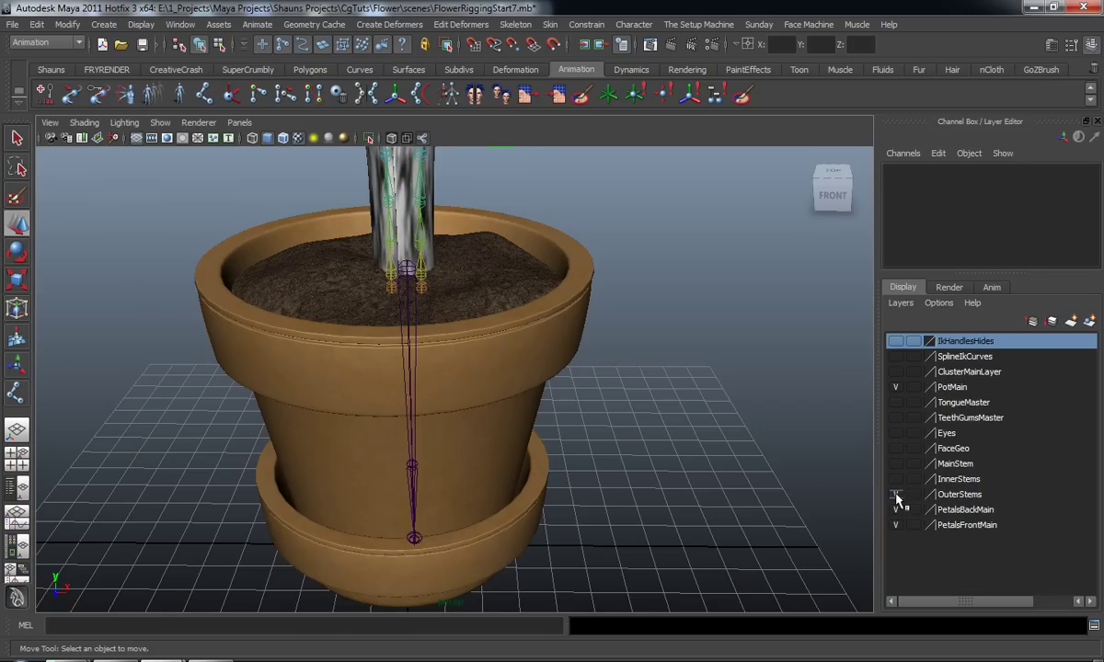
{"action": "left_click", "coordinate": [896, 495]}
{"action": "left_click", "coordinate": [896, 526]}
Step: Examine the isolated pot and its two joint chains from several angles
{"action": "right_click_drag", "start_coordinate": [579, 430], "coordinate": [468, 406], "text": "alt"}
{"action": "middle_click_drag", "start_coordinate": [468, 407], "coordinate": [480, 480], "text": "alt"}
{"action": "left_click_drag", "start_coordinate": [480, 486], "coordinate": [320, 433], "text": "alt"}
{"action": "middle_click_drag", "start_coordinate": [320, 433], "coordinate": [330, 380], "text": "alt"}
{"action": "right_click_drag", "start_coordinate": [330, 380], "coordinate": [337, 399], "text": "alt"}
{"action": "left_click_drag", "start_coordinate": [337, 399], "coordinate": [251, 384], "text": "alt"}
{"action": "right_click_drag", "start_coordinate": [409, 292], "coordinate": [382, 305], "text": "alt"}
{"action": "middle_click_drag", "start_coordinate": [382, 305], "coordinate": [388, 392], "text": "alt"}
{"action": "left_click_drag", "start_coordinate": [441, 409], "coordinate": [543, 436], "text": "alt"}
{"action": "scroll", "coordinate": [510, 367], "scroll_direction": "up", "scroll_amount": 5}
{"action": "middle_click_drag", "start_coordinate": [526, 441], "coordinate": [468, 323], "text": "alt"}
{"action": "scroll", "coordinate": [475, 387], "scroll_direction": "down", "scroll_amount": 3}
{"action": "scroll", "coordinate": [458, 393], "scroll_direction": "up", "scroll_amount": 5}
{"action": "left_click_drag", "start_coordinate": [458, 394], "coordinate": [452, 390], "text": "alt"}
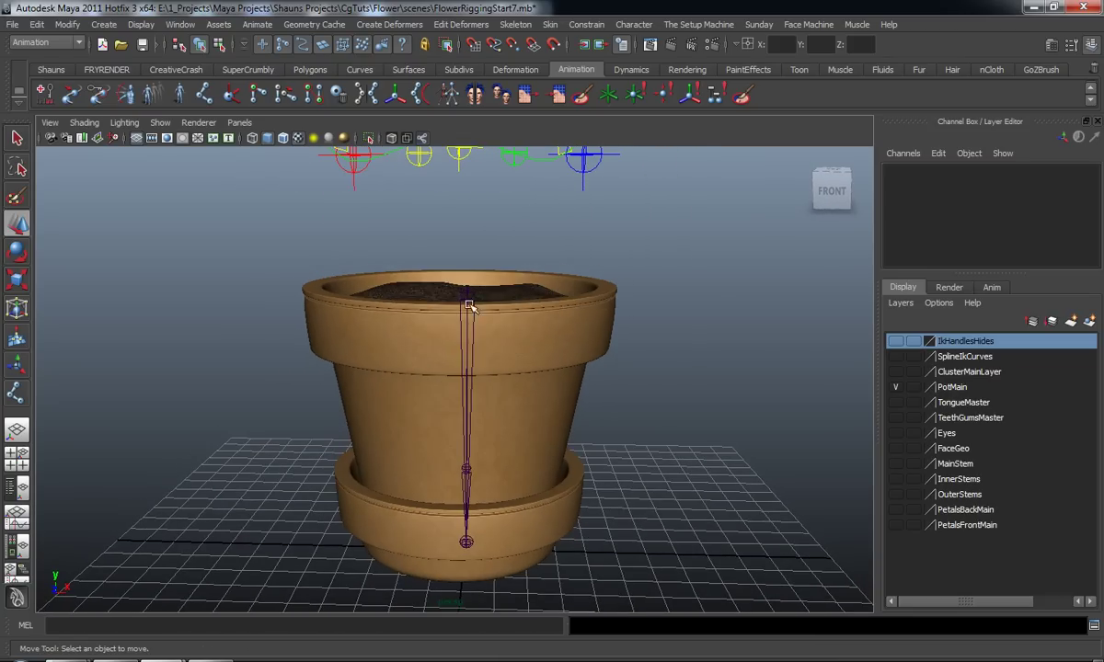
Step: Select the pot chain's root joint together with the soil and pot meshes
{"action": "left_click", "coordinate": [468, 306]}
{"action": "left_click_drag", "start_coordinate": [468, 306], "coordinate": [354, 313], "text": "alt"}
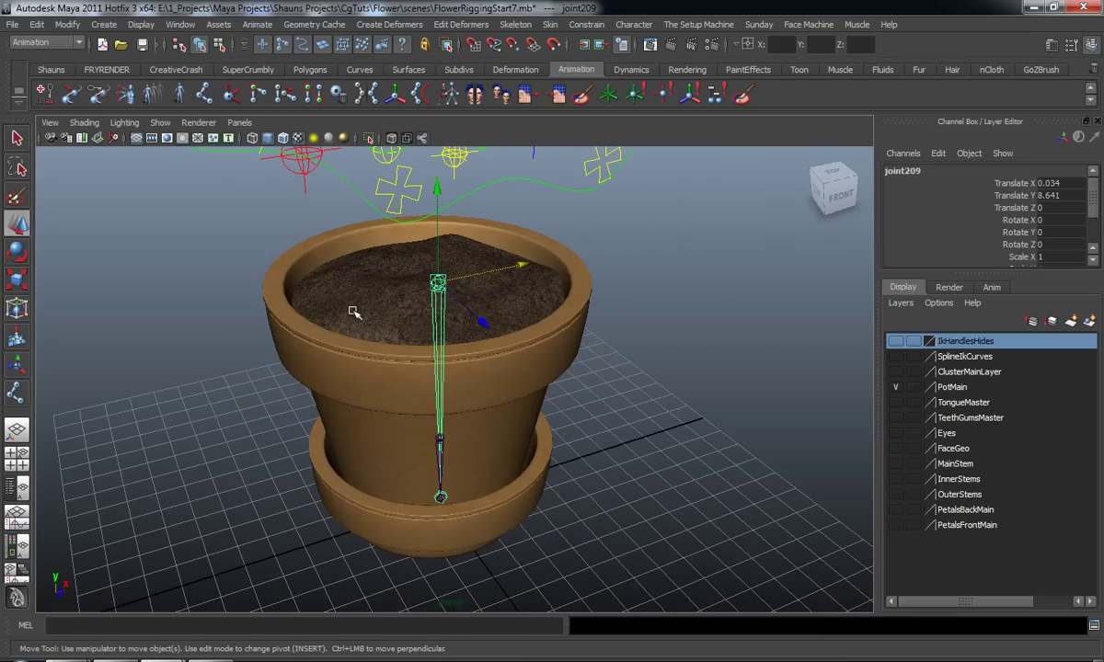
{"action": "left_click", "coordinate": [357, 311], "text": "shift"}
{"action": "left_click", "coordinate": [351, 362], "text": "shift"}
{"action": "left_click_drag", "start_coordinate": [351, 362], "coordinate": [377, 359], "text": "alt"}
Step: Smooth-bind the selected pot and soil meshes to the pot joint chain with max influences set to 3
{"action": "left_click", "coordinate": [549, 24]}
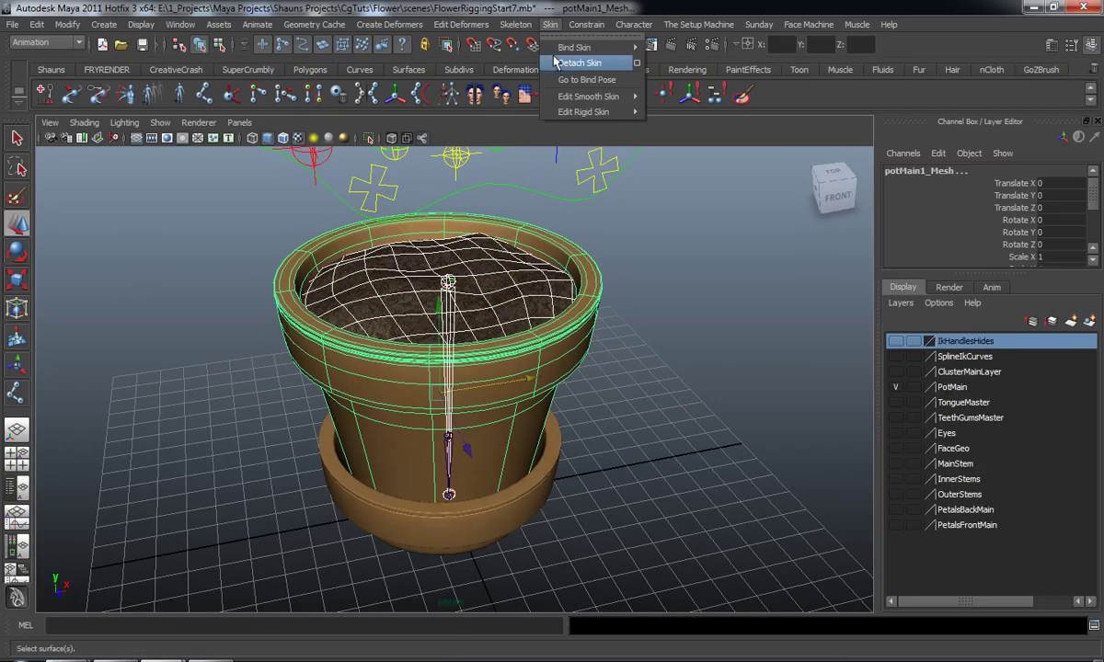
{"action": "mouse_move", "coordinate": [565, 56]}
{"action": "left_click", "coordinate": [747, 57]}
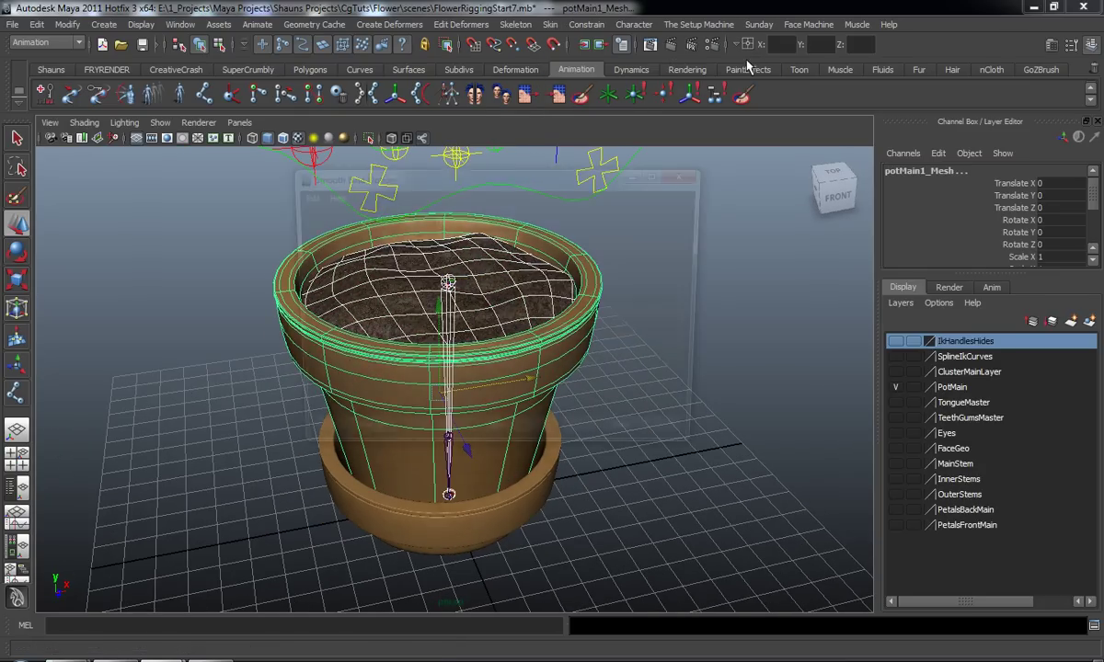
{"action": "left_click_drag", "start_coordinate": [489, 166], "coordinate": [428, 145]}
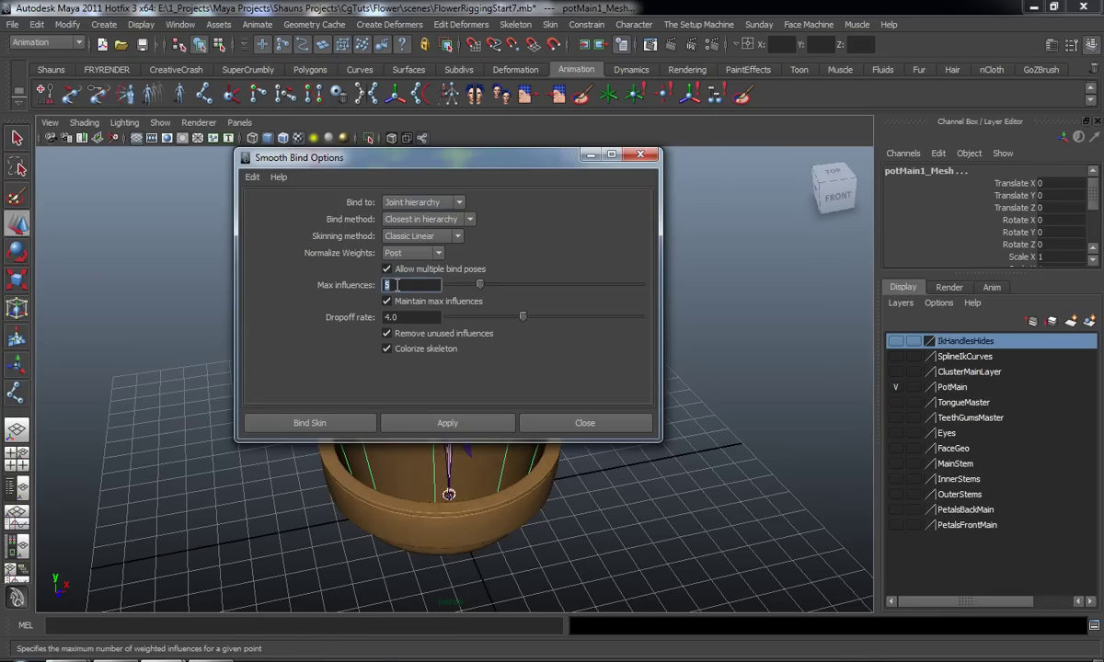
{"action": "double_click", "coordinate": [396, 286]}
{"action": "type", "text": "3"}
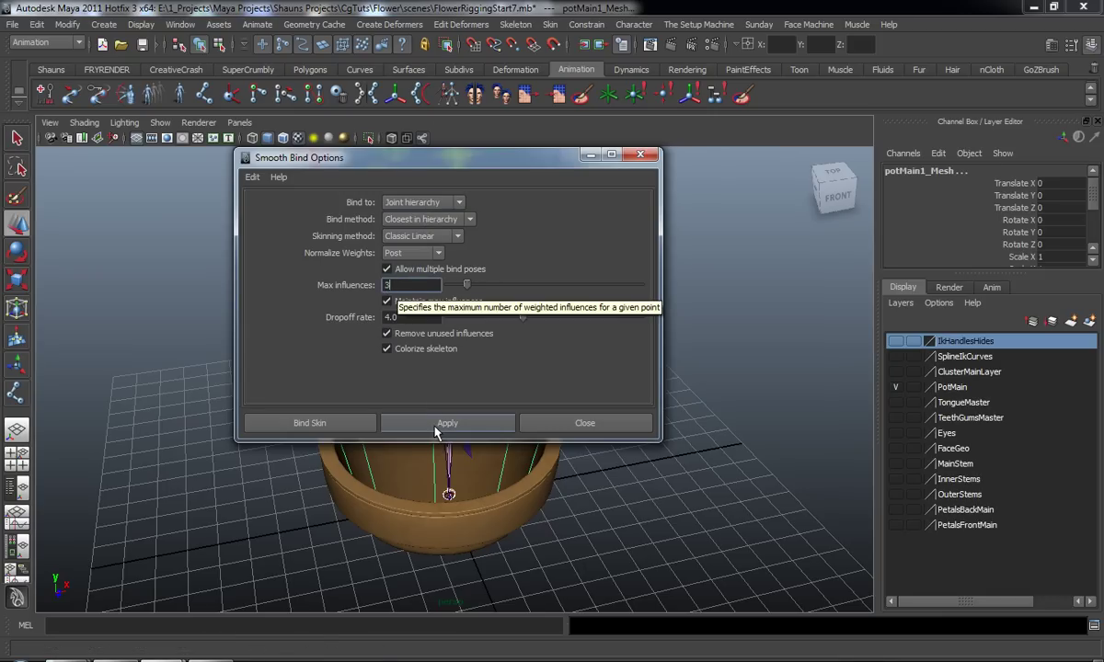
{"action": "left_click", "coordinate": [440, 423]}
{"action": "left_click", "coordinate": [585, 424]}
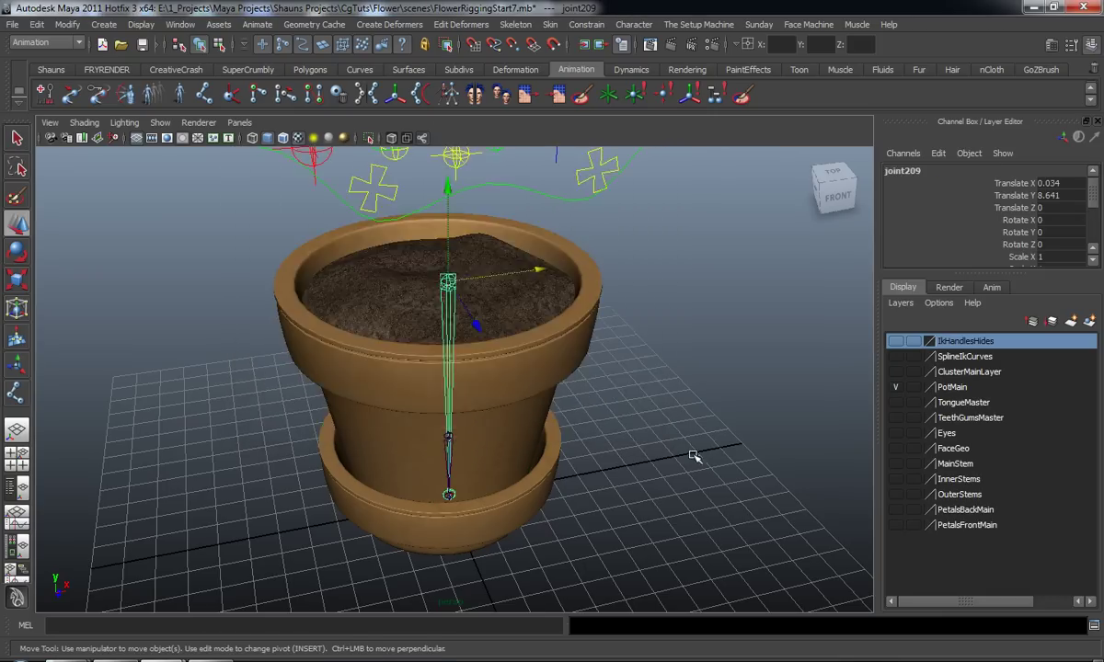
Step: Try moving the pot chain's root and end joints to test the skinning, undo both moves and inspect the soil mesh
{"action": "left_click_drag", "start_coordinate": [556, 428], "coordinate": [545, 450], "text": "alt"}
{"action": "left_click", "coordinate": [457, 287]}
{"action": "mouse_move", "coordinate": [457, 287]}
{"action": "left_mouse_down"}
{"action": "mouse_move", "coordinate": [425, 313]}
{"action": "mouse_move", "coordinate": [446, 290]}
{"action": "left_mouse_up"}
{"action": "key", "text": "ctrl+z"}
{"action": "left_click", "coordinate": [457, 510]}
{"action": "left_click_drag", "start_coordinate": [525, 513], "coordinate": [556, 493]}
{"action": "key", "text": "ctrl+z"}
{"action": "left_click", "coordinate": [221, 431]}
{"action": "left_click_drag", "start_coordinate": [262, 331], "coordinate": [294, 310], "text": "alt"}
{"action": "left_click", "coordinate": [371, 317]}
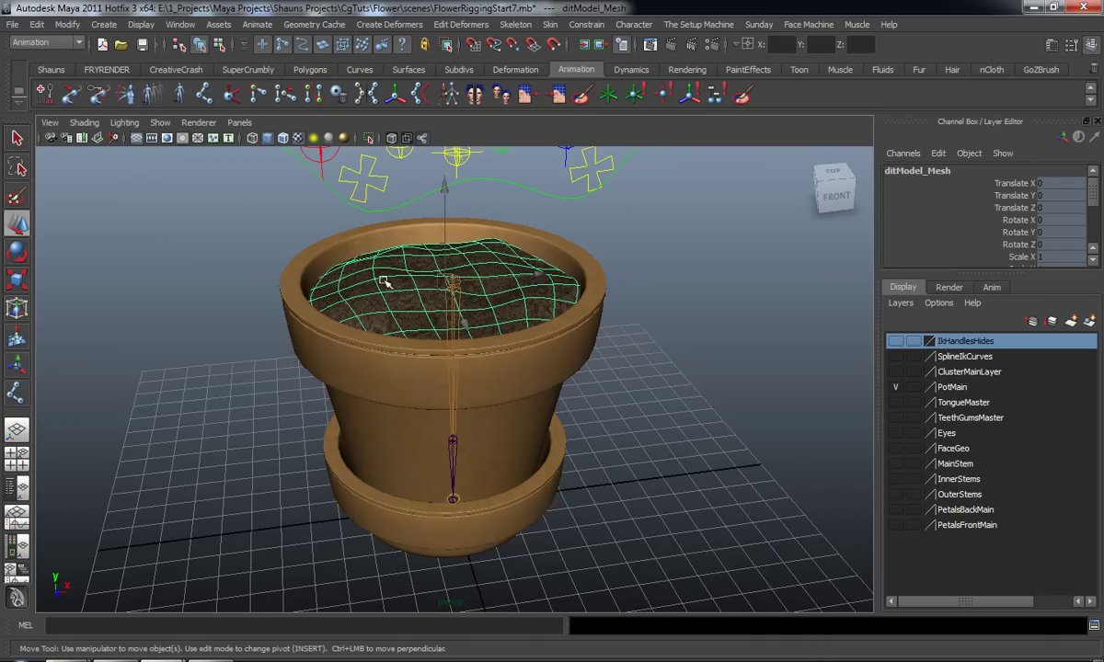
{"action": "left_click_drag", "start_coordinate": [219, 382], "coordinate": [386, 326], "text": "alt"}
{"action": "left_click", "coordinate": [210, 376]}
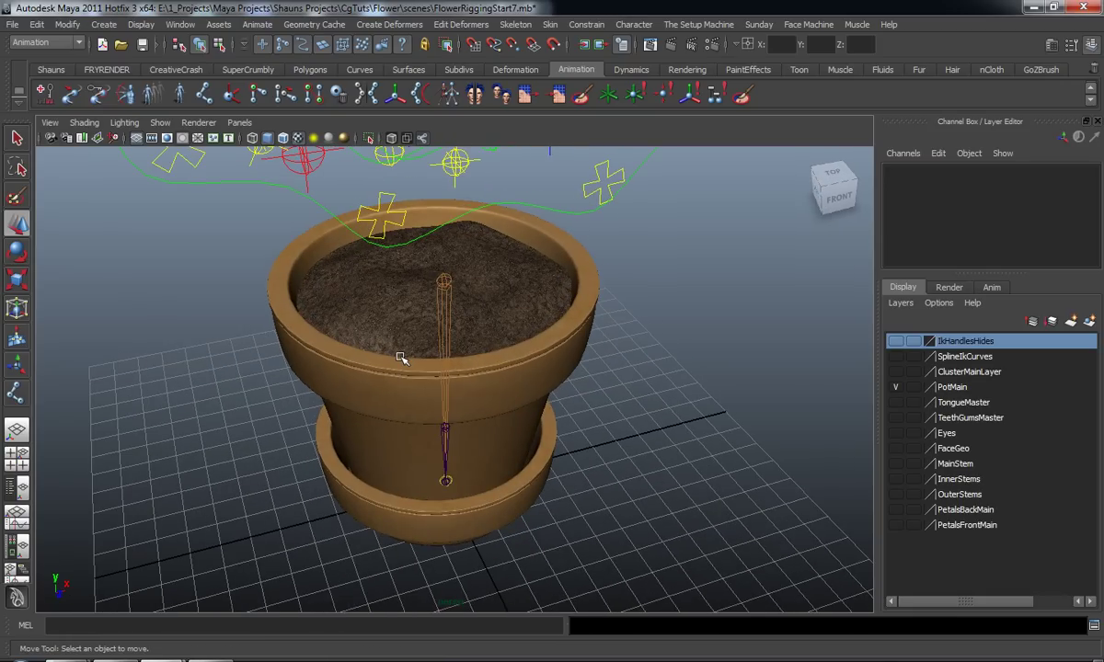
Step: Select the saucer chain's root joint together with the saucer mesh and smooth-bind them
{"action": "left_click_drag", "start_coordinate": [371, 377], "coordinate": [319, 377], "text": "alt"}
{"action": "right_click_drag", "start_coordinate": [377, 371], "coordinate": [460, 377], "text": "alt"}
{"action": "left_click", "coordinate": [464, 372]}
{"action": "mouse_move", "coordinate": [323, 417]}
{"action": "left_mouse_down", "text": "alt"}
{"action": "mouse_move", "coordinate": [333, 455]}
{"action": "mouse_move", "coordinate": [322, 426]}
{"action": "left_mouse_up", "text": "alt"}
{"action": "left_click", "coordinate": [331, 459], "text": "shift"}
{"action": "scroll", "coordinate": [323, 428], "scroll_direction": "down", "scroll_amount": 5}
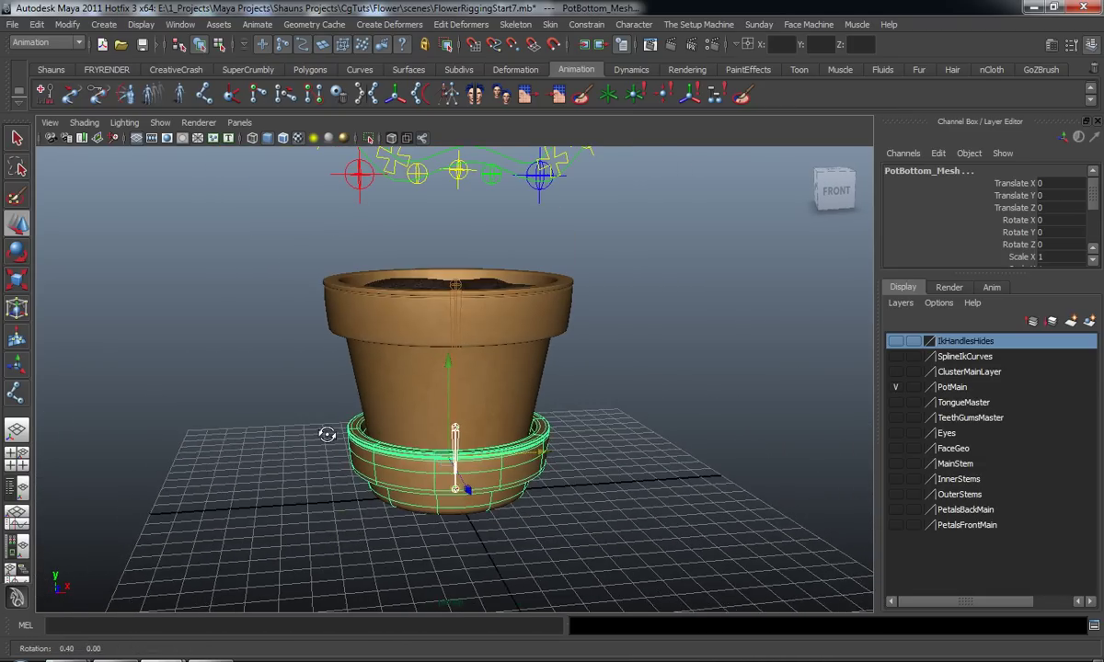
{"action": "left_click", "coordinate": [549, 25]}
{"action": "mouse_move", "coordinate": [614, 47]}
{"action": "left_click", "coordinate": [668, 57]}
{"action": "left_click", "coordinate": [654, 420]}
Step: Test the saucer binding by rotating its root joint about -38 degrees in Z, undo the rotation and clear the selection
{"action": "middle_click_drag", "start_coordinate": [542, 456], "coordinate": [542, 418], "text": "alt"}
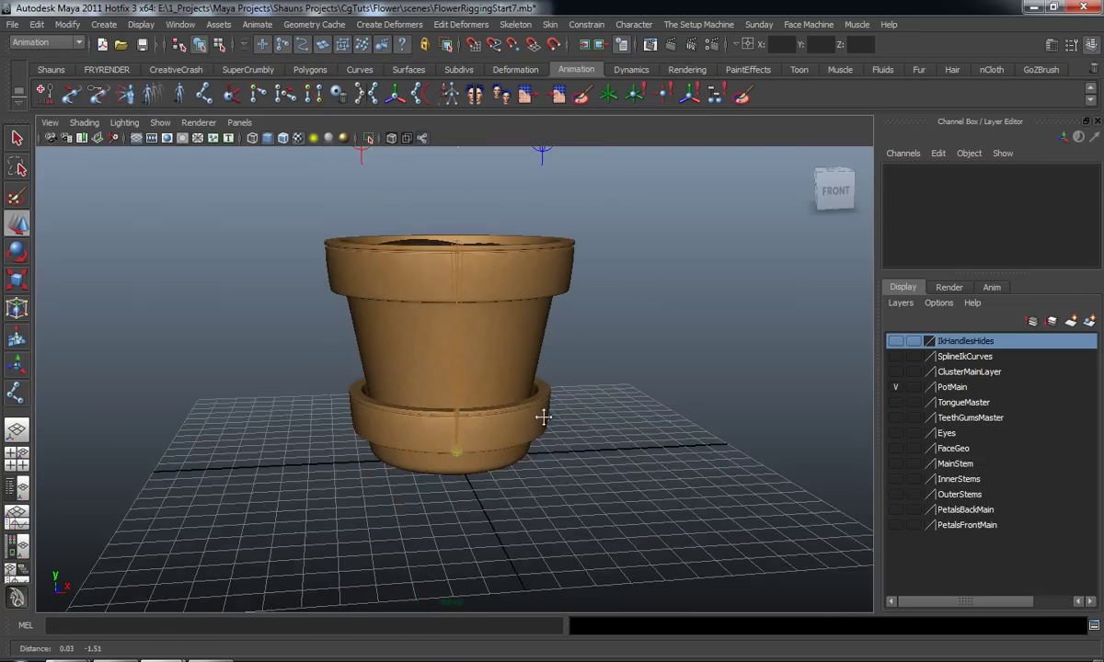
{"action": "scroll", "coordinate": [515, 441], "scroll_direction": "up", "scroll_amount": 5}
{"action": "left_click_drag", "start_coordinate": [508, 446], "coordinate": [439, 451], "text": "alt"}
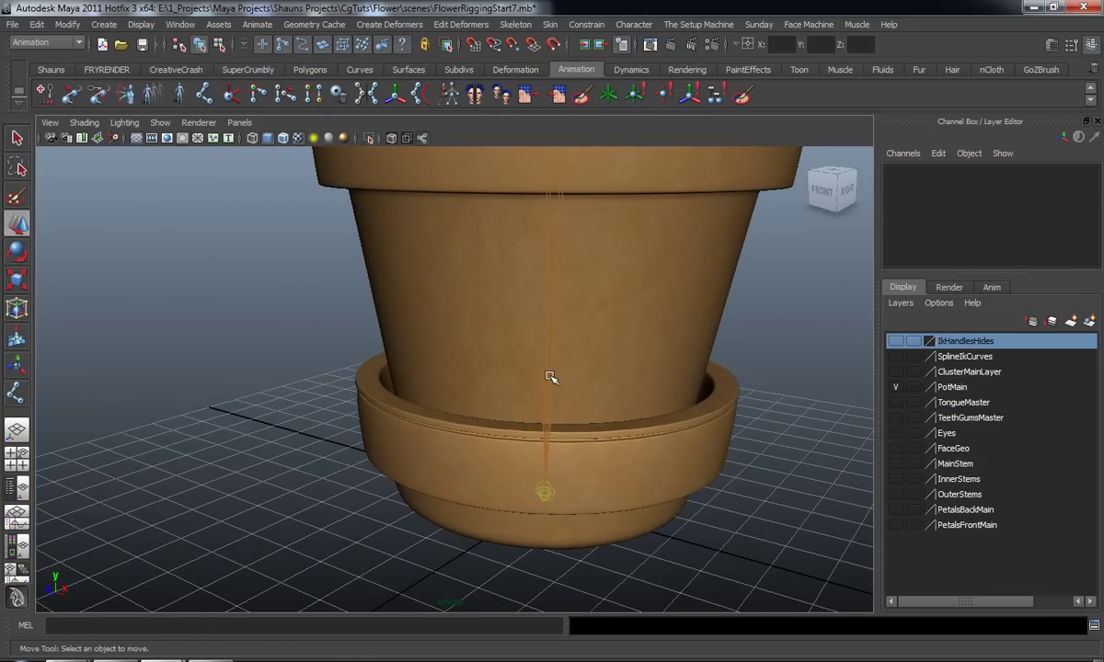
{"action": "left_click", "coordinate": [548, 380]}
{"action": "key", "text": "e"}
{"action": "left_click_drag", "start_coordinate": [657, 306], "coordinate": [630, 446]}
{"action": "key", "text": "ctrl+z"}
{"action": "key", "text": "ctrl+z"}
{"action": "key", "text": "ctrl+z"}
{"action": "key", "text": "ctrl+z"}
{"action": "key", "text": "ctrl+z"}
{"action": "key", "text": "ctrl+z"}
{"action": "key", "text": "ctrl+z"}
{"action": "key", "text": "ctrl+z"}
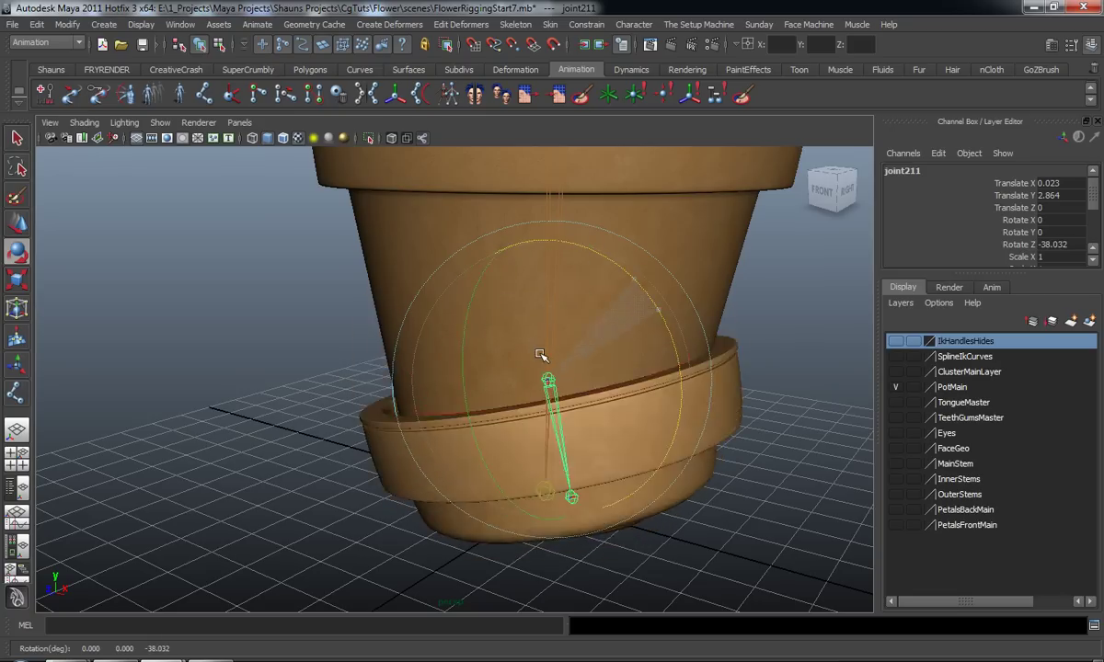
{"action": "left_click", "coordinate": [257, 405]}
Step: Create an ikSCsolver IK handle from the pot chain's root joint at the soil to its end joint at the base
{"action": "left_click_drag", "start_coordinate": [271, 409], "coordinate": [325, 407], "text": "alt"}
{"action": "scroll", "coordinate": [326, 408], "scroll_direction": "down", "scroll_amount": 5}
{"action": "middle_click_drag", "start_coordinate": [327, 411], "coordinate": [337, 442], "text": "alt"}
{"action": "left_click_drag", "start_coordinate": [337, 442], "coordinate": [339, 418], "text": "alt"}
{"action": "scroll", "coordinate": [360, 422], "scroll_direction": "up", "scroll_amount": 3}
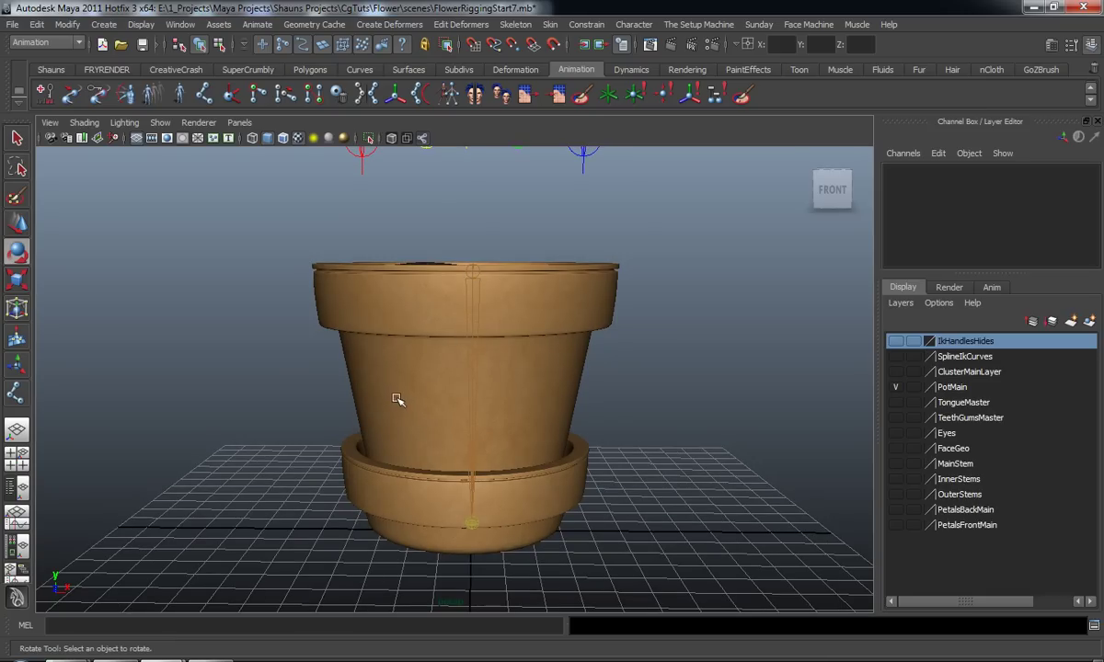
{"action": "double_click", "coordinate": [231, 94]}
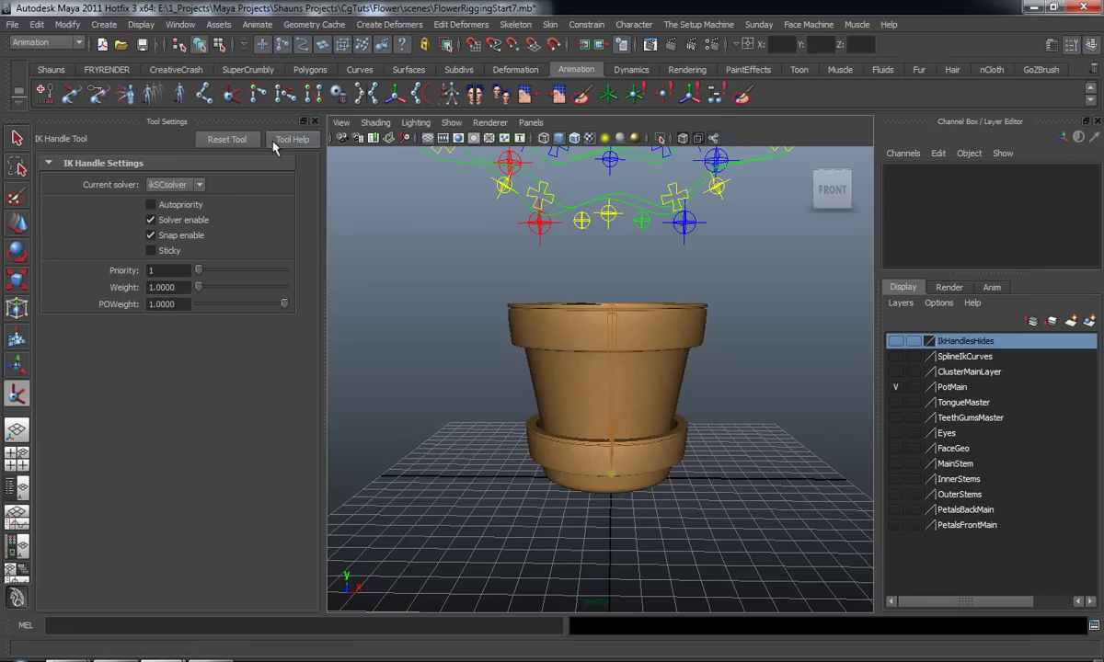
{"action": "left_click", "coordinate": [315, 123]}
{"action": "left_click_drag", "start_coordinate": [452, 311], "coordinate": [426, 338], "text": "alt"}
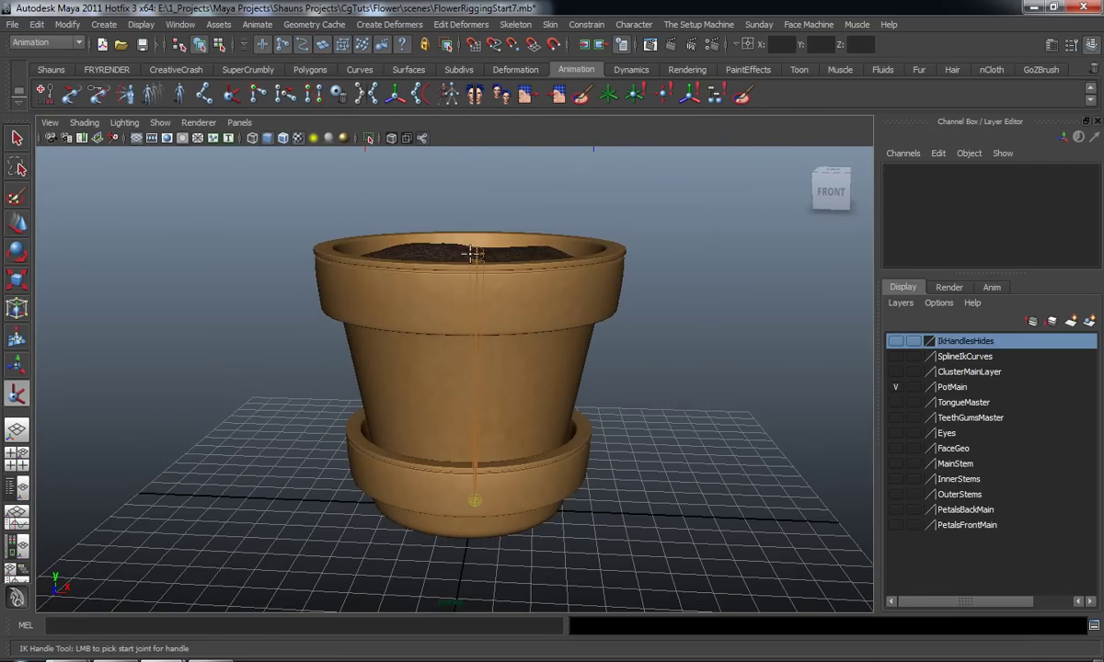
{"action": "left_click", "coordinate": [475, 254]}
{"action": "left_click_drag", "start_coordinate": [502, 320], "coordinate": [440, 392], "text": "alt"}
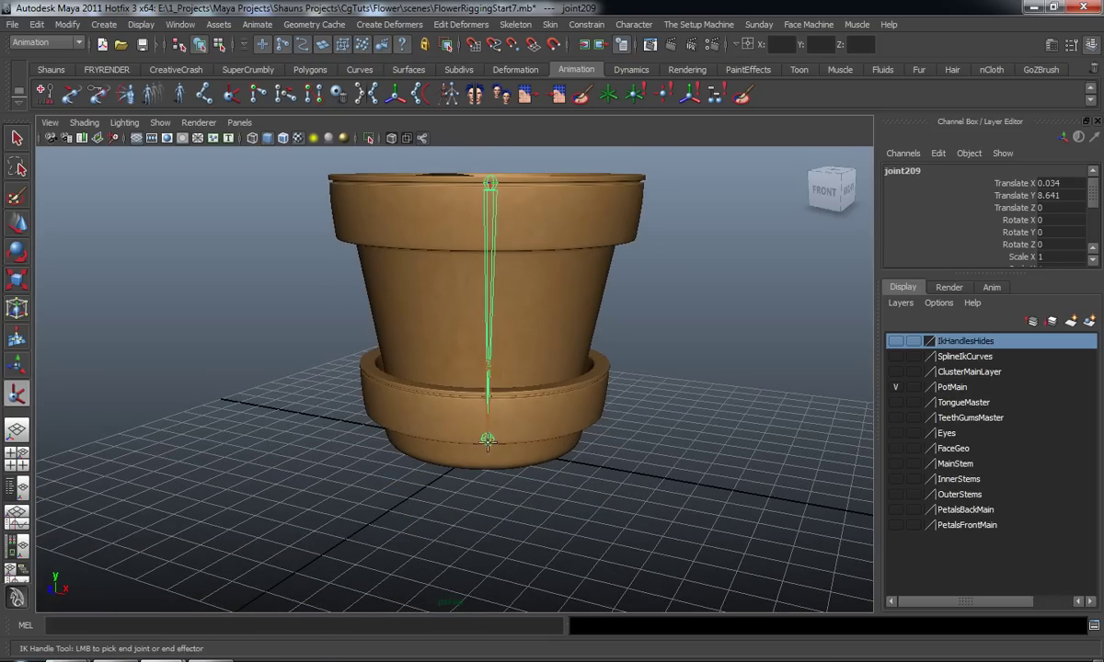
{"action": "left_click", "coordinate": [488, 442]}
Step: Try moving the pot's IK handle along X, undo the move and deselect the handle
{"action": "key", "text": "w"}
{"action": "left_click_drag", "start_coordinate": [546, 438], "coordinate": [512, 452]}
{"action": "key", "text": "ctrl+z"}
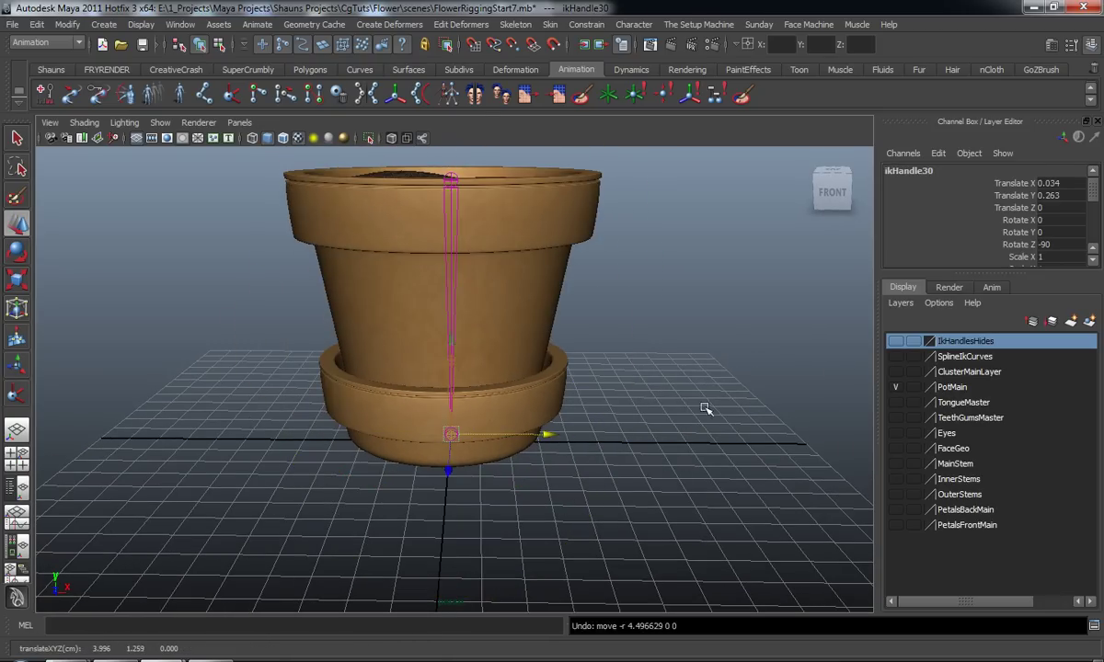
{"action": "left_click", "coordinate": [705, 408]}
Step: Put the pot chain's root joint on a new display layer and hide that layer
{"action": "left_click", "coordinate": [450, 177]}
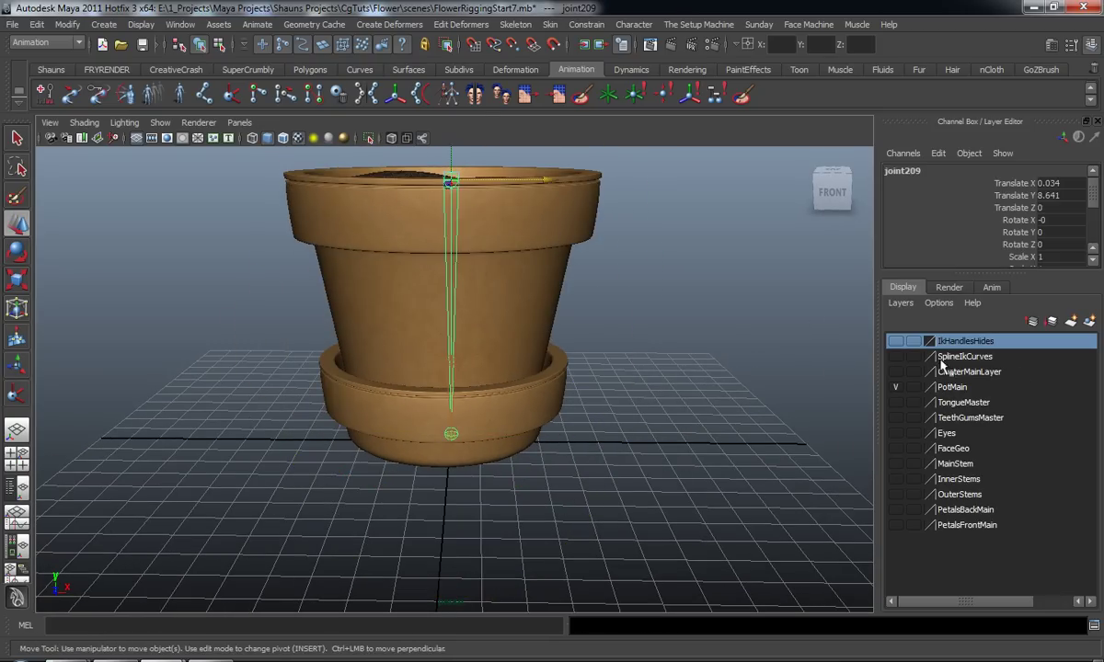
{"action": "left_click", "coordinate": [1071, 322]}
{"action": "left_click", "coordinate": [897, 343]}
{"action": "left_click", "coordinate": [688, 374]}
Step: Create an IK handle from the saucer chain's root joint to its end joint at the base
{"action": "middle_click_drag", "start_coordinate": [527, 394], "coordinate": [526, 410], "text": "alt"}
{"action": "left_click_drag", "start_coordinate": [451, 324], "coordinate": [450, 348], "text": "alt"}
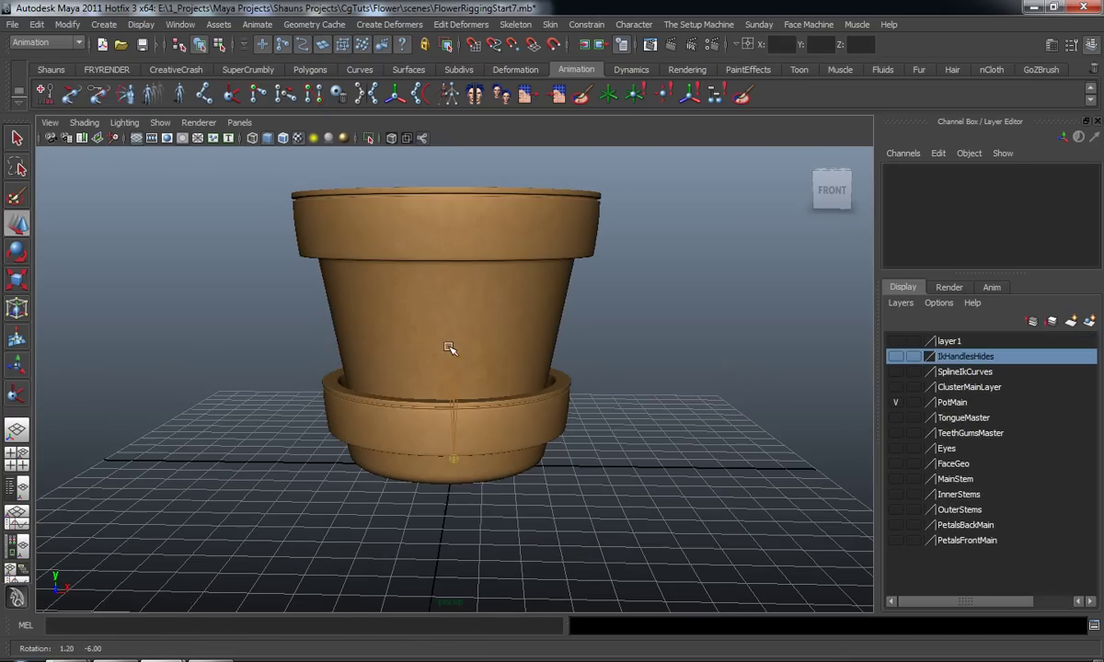
{"action": "left_click_drag", "start_coordinate": [486, 405], "coordinate": [430, 367], "text": "alt"}
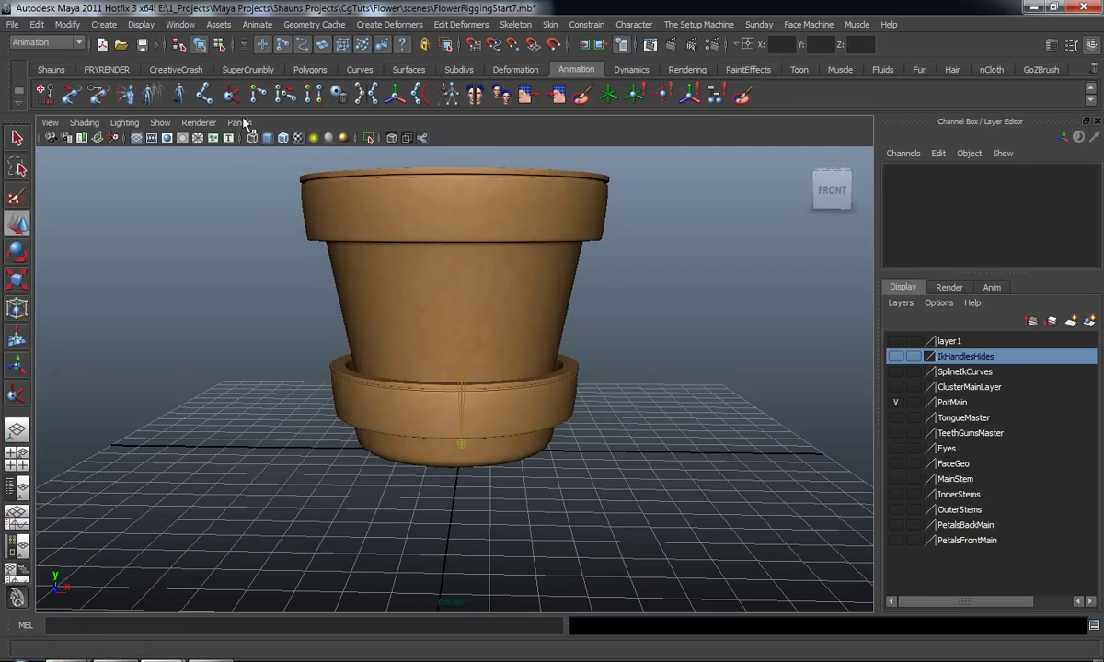
{"action": "left_click", "coordinate": [231, 95]}
{"action": "left_click", "coordinate": [460, 369]}
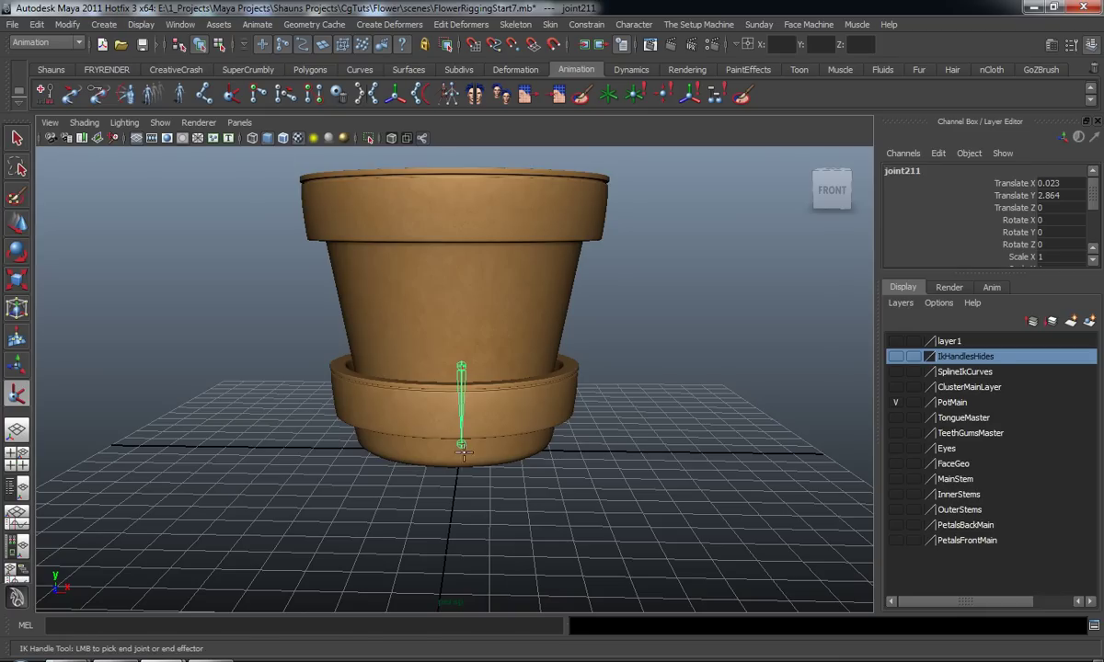
{"action": "left_click", "coordinate": [462, 447]}
Step: Try moving the saucer's IK handle to swing the saucer both ways, undo the moves and deselect the handle
{"action": "key", "text": "w"}
{"action": "left_click_drag", "start_coordinate": [543, 446], "coordinate": [589, 462]}
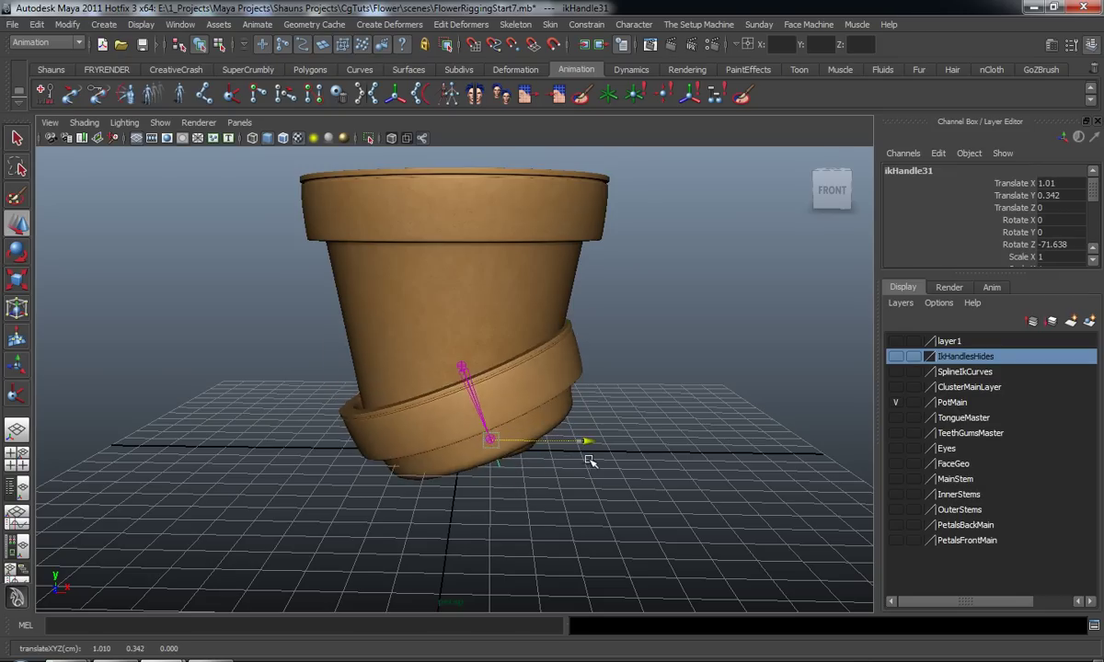
{"action": "key", "text": "ctrl+z"}
{"action": "key", "text": "ctrl+z"}
{"action": "key", "text": "ctrl+z"}
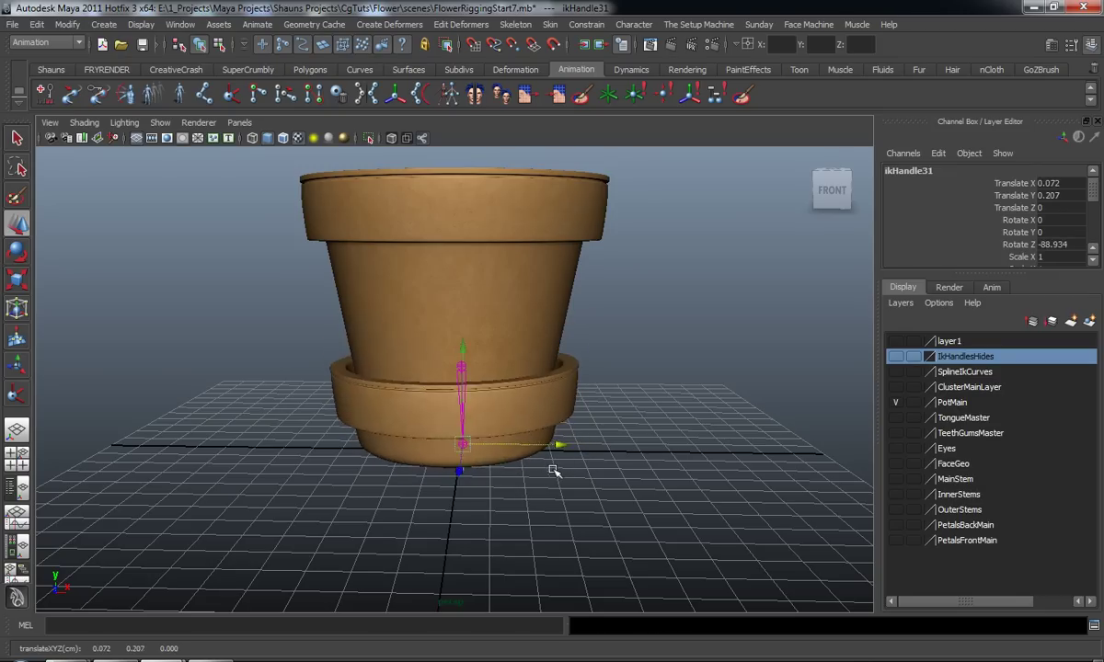
{"action": "left_click_drag", "start_coordinate": [460, 420], "coordinate": [489, 398]}
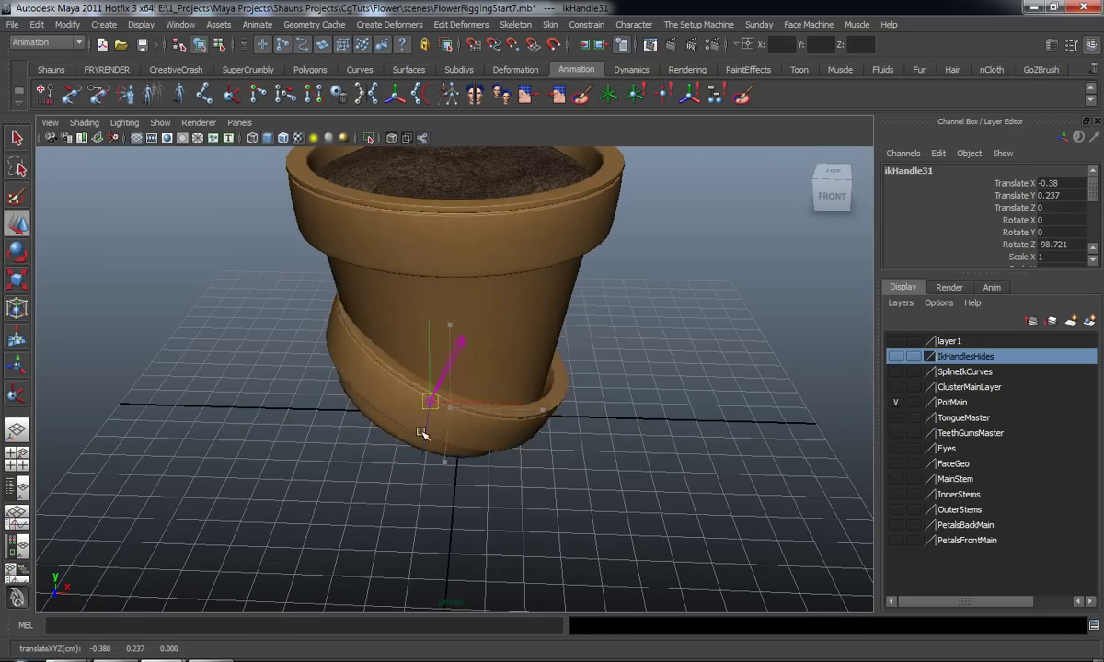
{"action": "mouse_move", "coordinate": [494, 438]}
{"action": "left_mouse_down"}
{"action": "mouse_move", "coordinate": [475, 395]}
{"action": "mouse_move", "coordinate": [414, 410]}
{"action": "mouse_move", "coordinate": [499, 440]}
{"action": "left_mouse_up"}
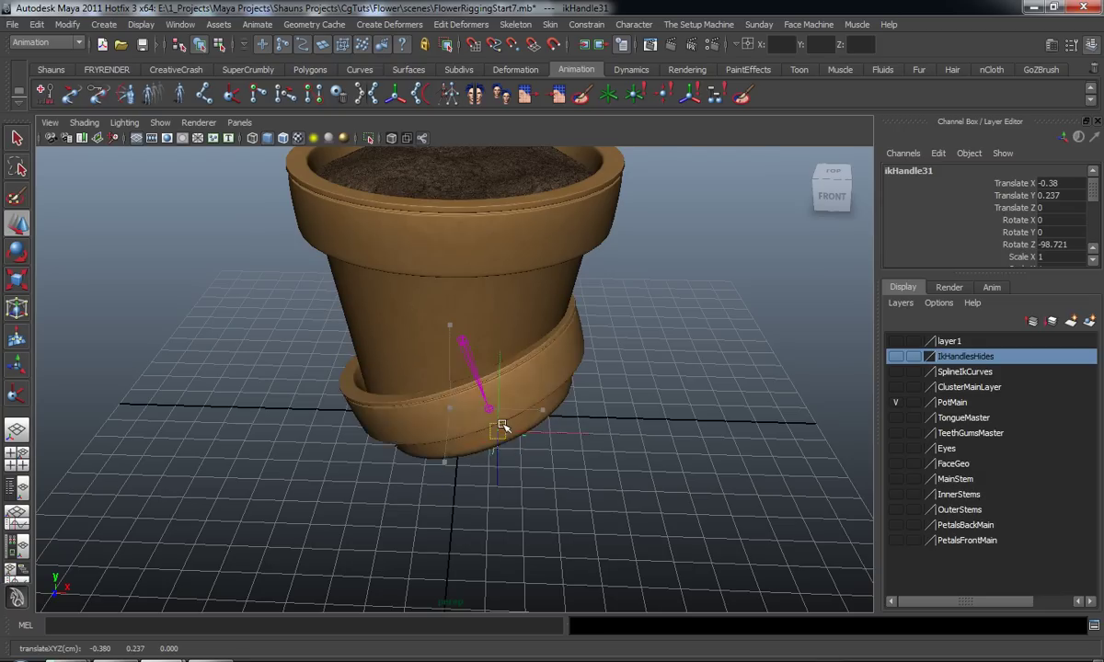
{"action": "key", "text": "ctrl+z"}
{"action": "key", "text": "ctrl+z"}
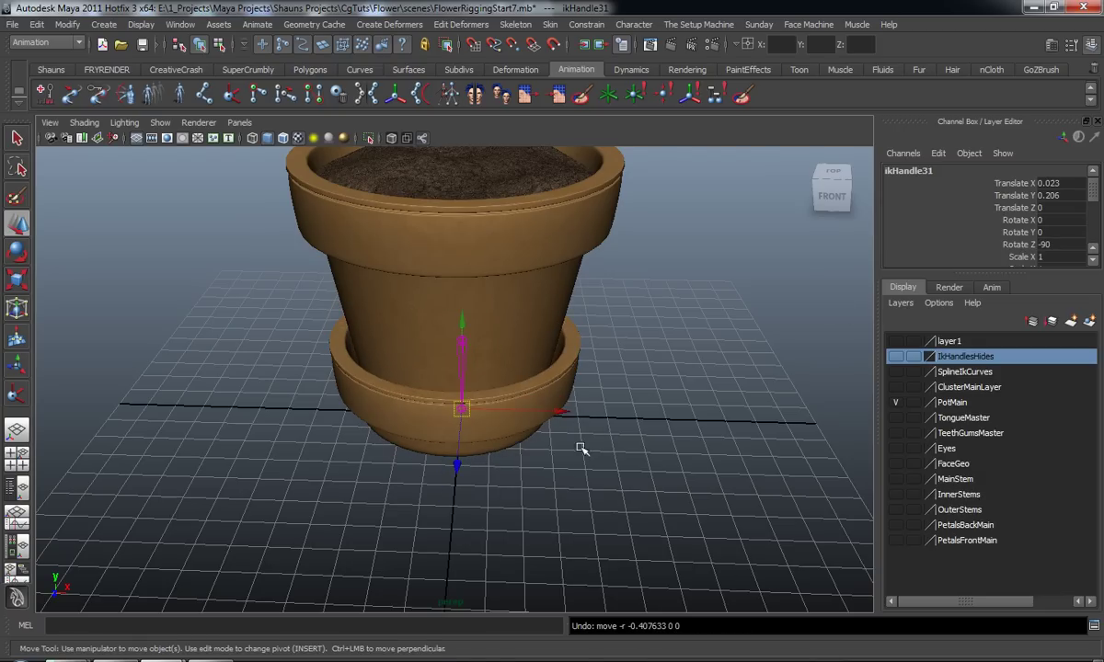
{"action": "left_click", "coordinate": [559, 495]}
Step: Show layer1 again to bring back the pot chain, and delete that layer
{"action": "left_click_drag", "start_coordinate": [559, 495], "coordinate": [562, 455], "text": "alt"}
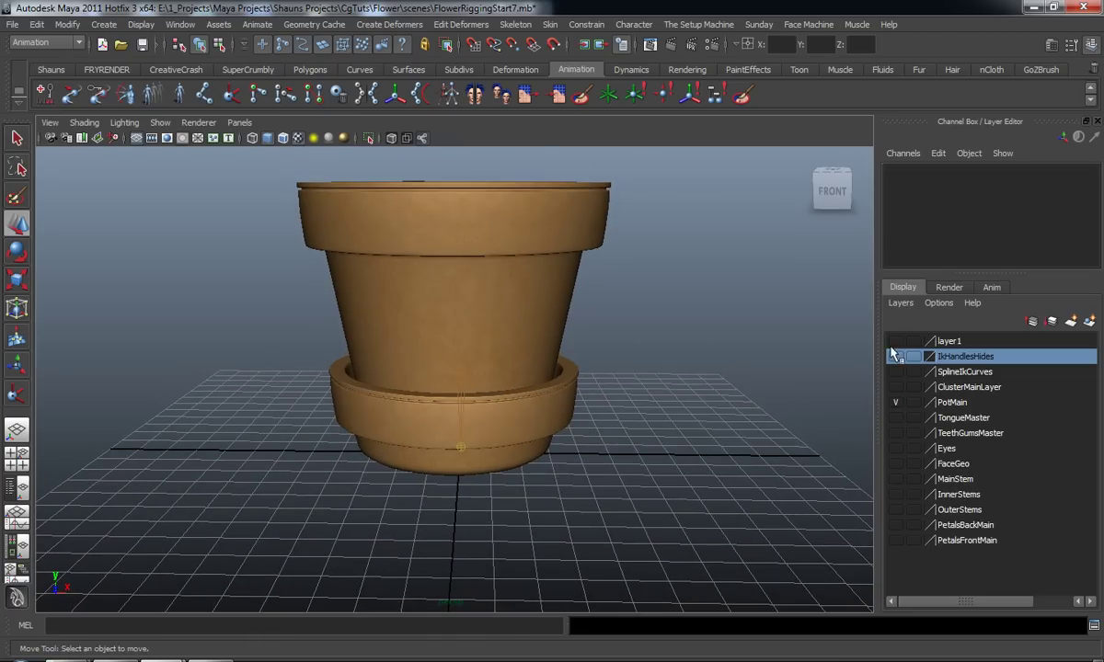
{"action": "left_click_drag", "start_coordinate": [595, 373], "coordinate": [607, 405], "text": "alt"}
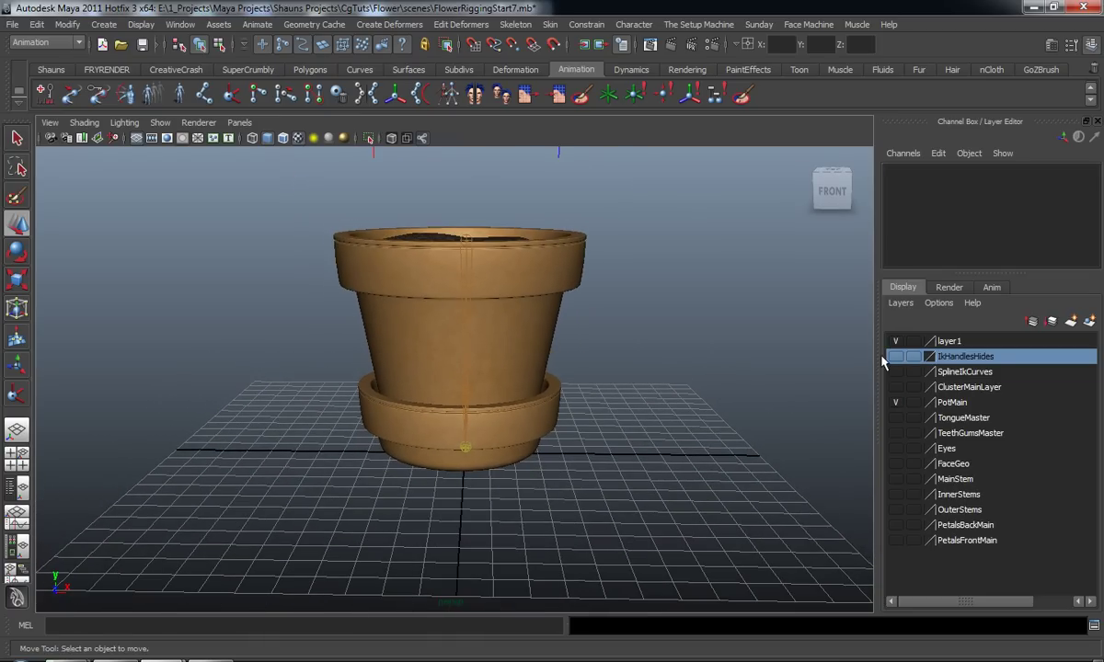
{"action": "right_click", "coordinate": [948, 344]}
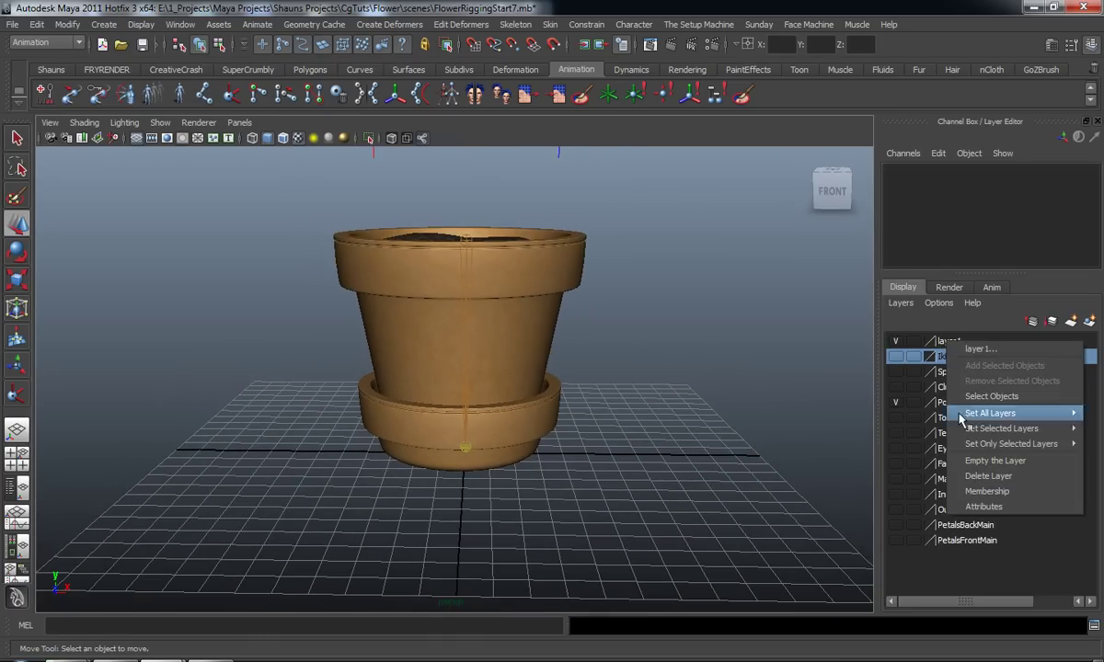
{"action": "left_click", "coordinate": [970, 465]}
{"action": "middle_click_drag", "start_coordinate": [557, 410], "coordinate": [566, 432], "text": "alt"}
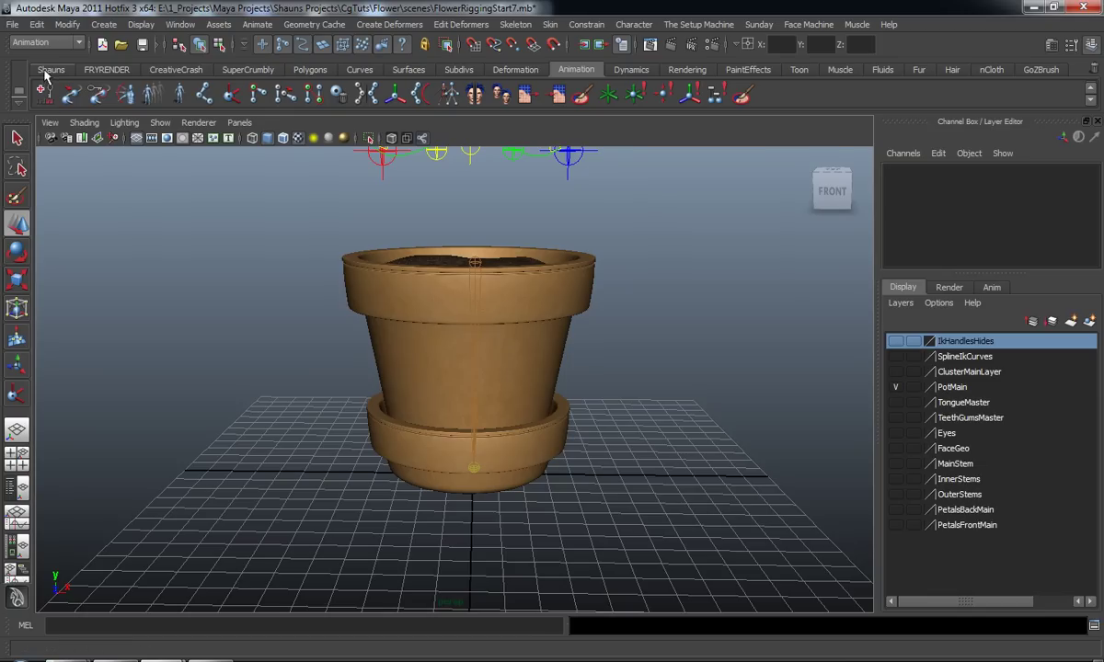
Step: Open the MZPrigCC rig controller window, look over its control shapes and close it
{"action": "left_click", "coordinate": [51, 69]}
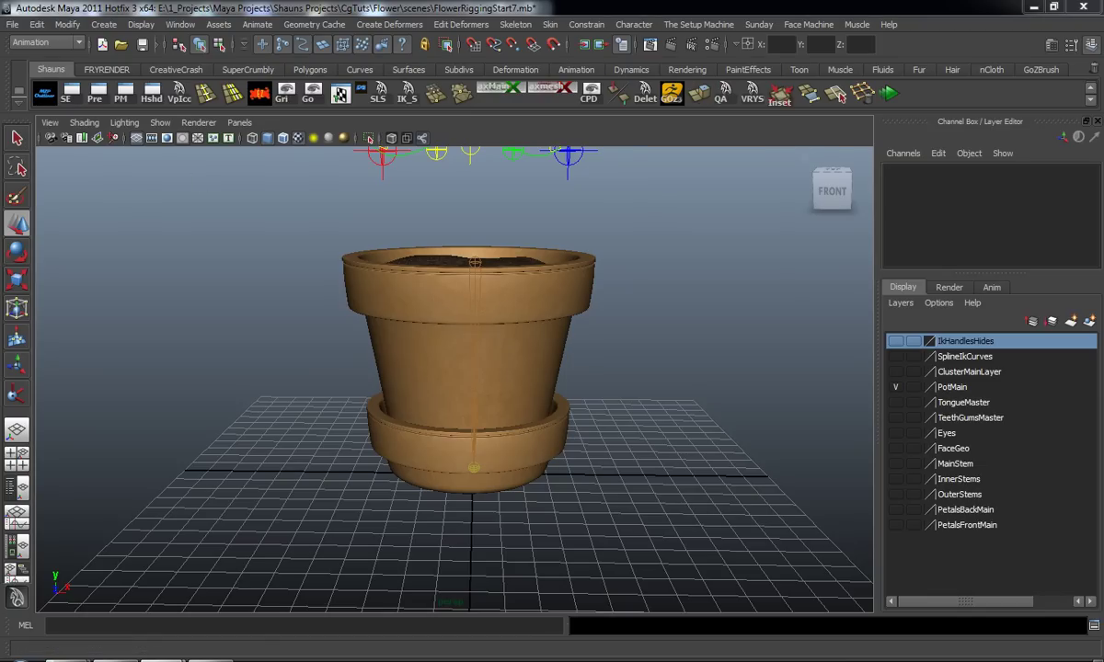
{"action": "left_click", "coordinate": [839, 97]}
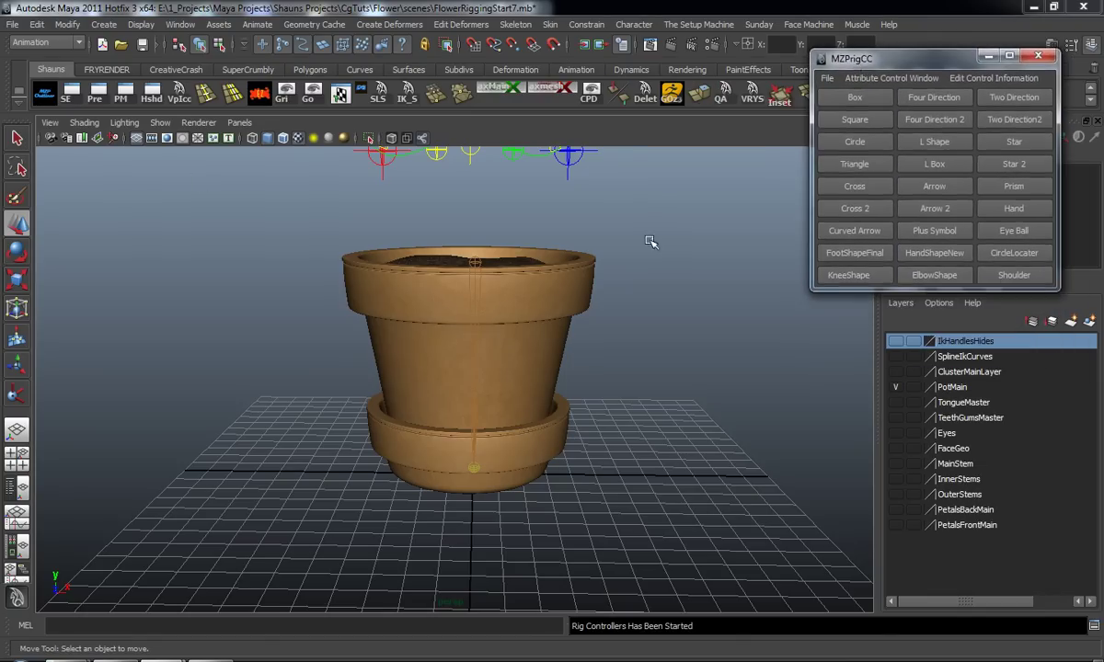
{"action": "middle_click_drag", "start_coordinate": [566, 286], "coordinate": [571, 333], "text": "alt"}
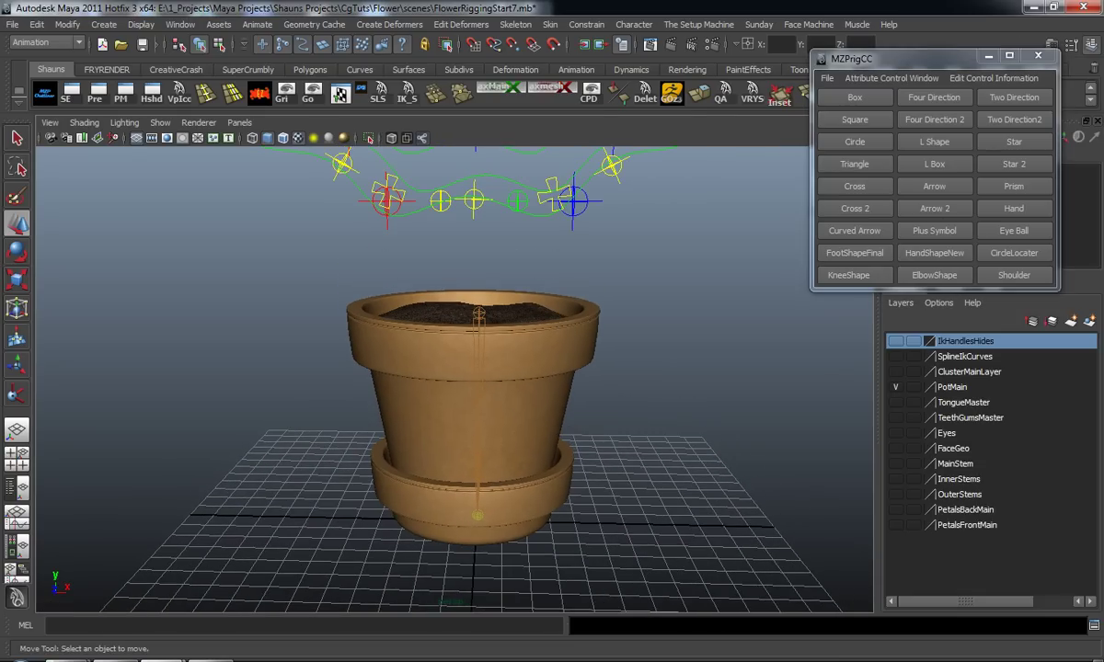
{"action": "middle_click_drag", "start_coordinate": [710, 345], "coordinate": [709, 345], "text": "alt"}
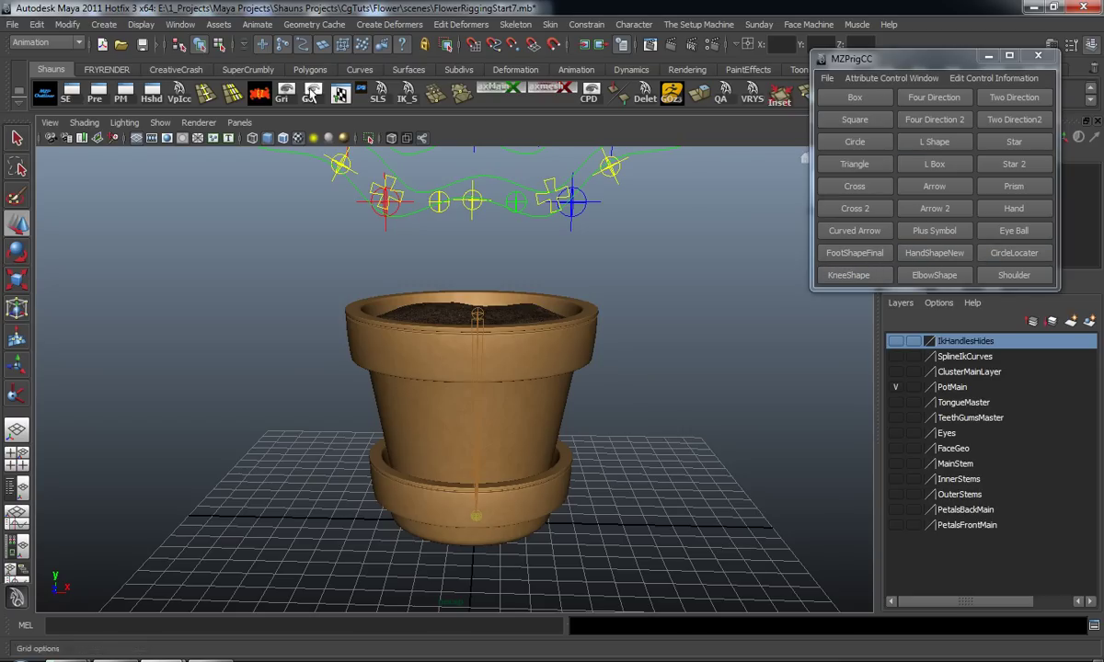
{"action": "left_click", "coordinate": [183, 71]}
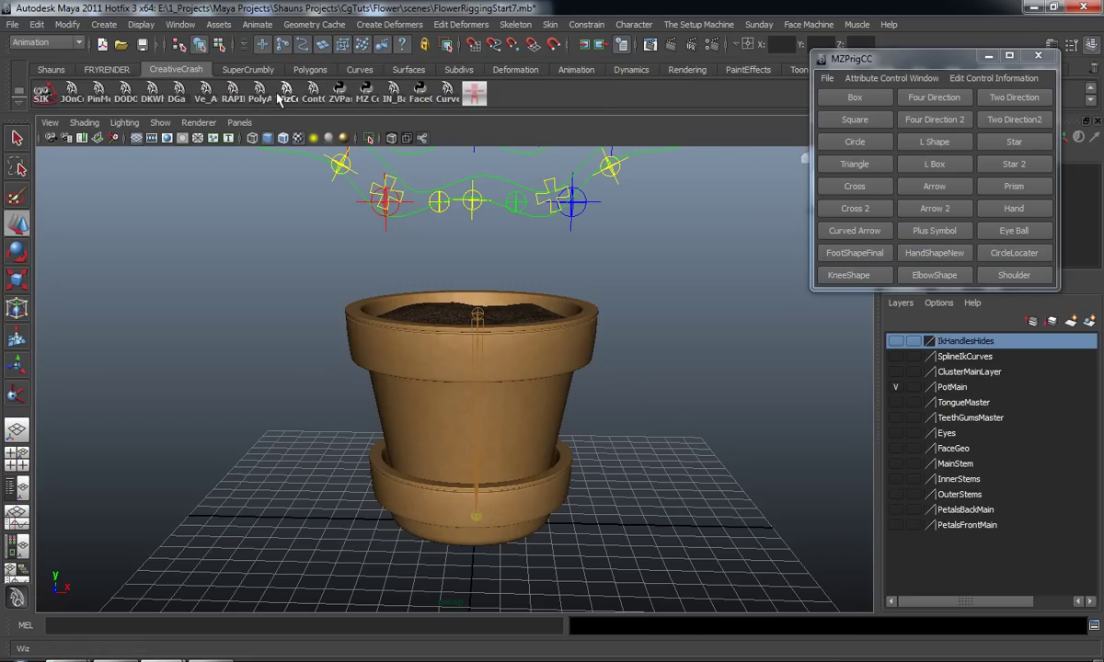
{"action": "left_click", "coordinate": [1038, 56]}
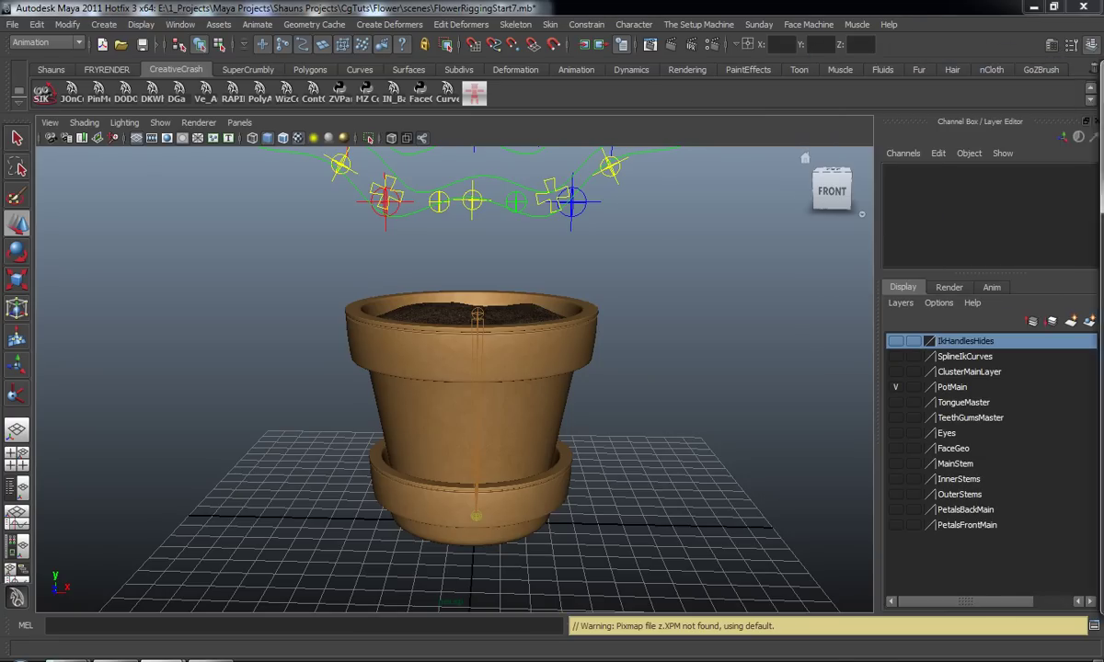
Step: Create a cylinder-shaped control curve around the pot from the Wizard_Controllers library, close the library and select the curve
{"action": "left_click_drag", "start_coordinate": [998, 53], "coordinate": [879, 41]}
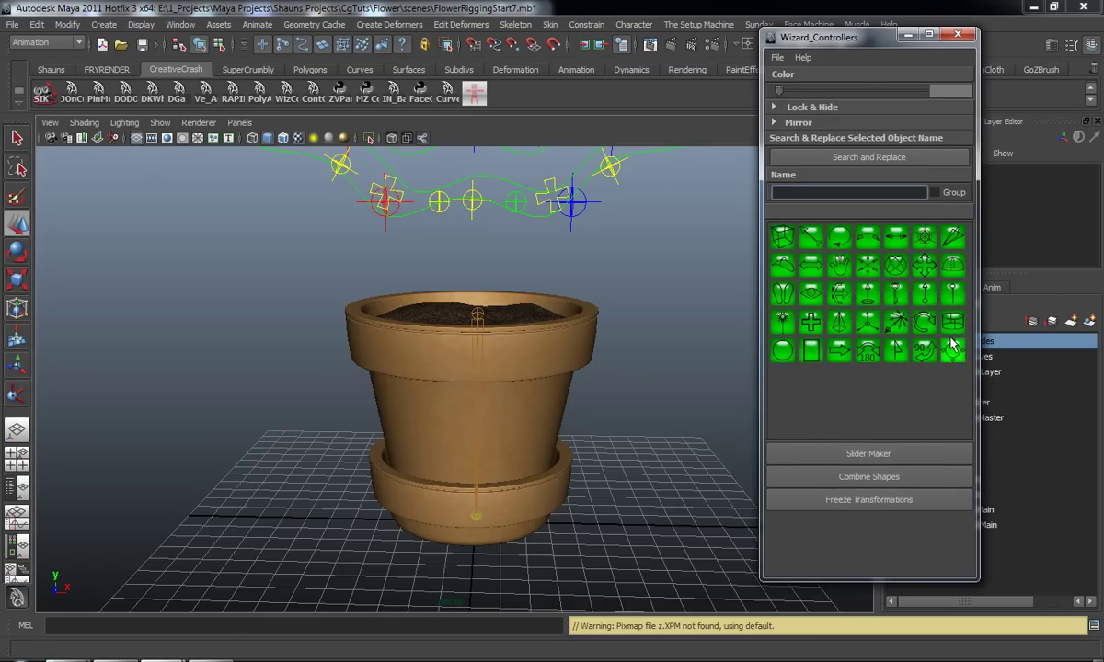
{"action": "left_click", "coordinate": [895, 296]}
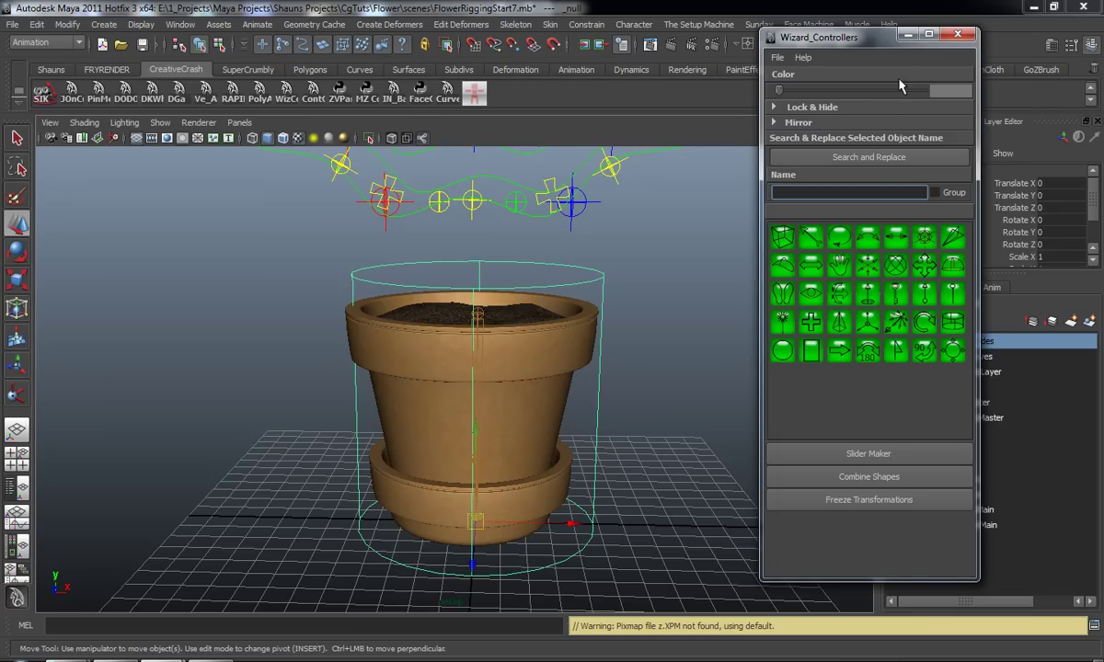
{"action": "left_click_drag", "start_coordinate": [897, 41], "coordinate": [917, 48]}
{"action": "left_click", "coordinate": [978, 42]}
{"action": "middle_click_drag", "start_coordinate": [677, 422], "coordinate": [686, 360], "text": "alt"}
{"action": "left_click", "coordinate": [645, 422]}
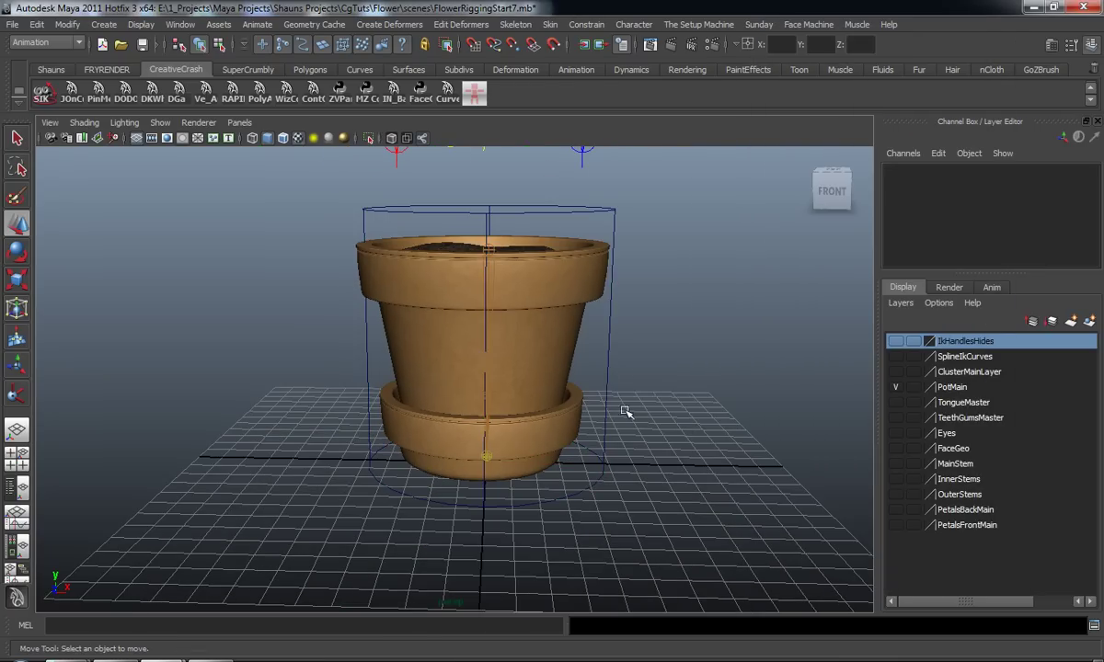
{"action": "left_click", "coordinate": [636, 398]}
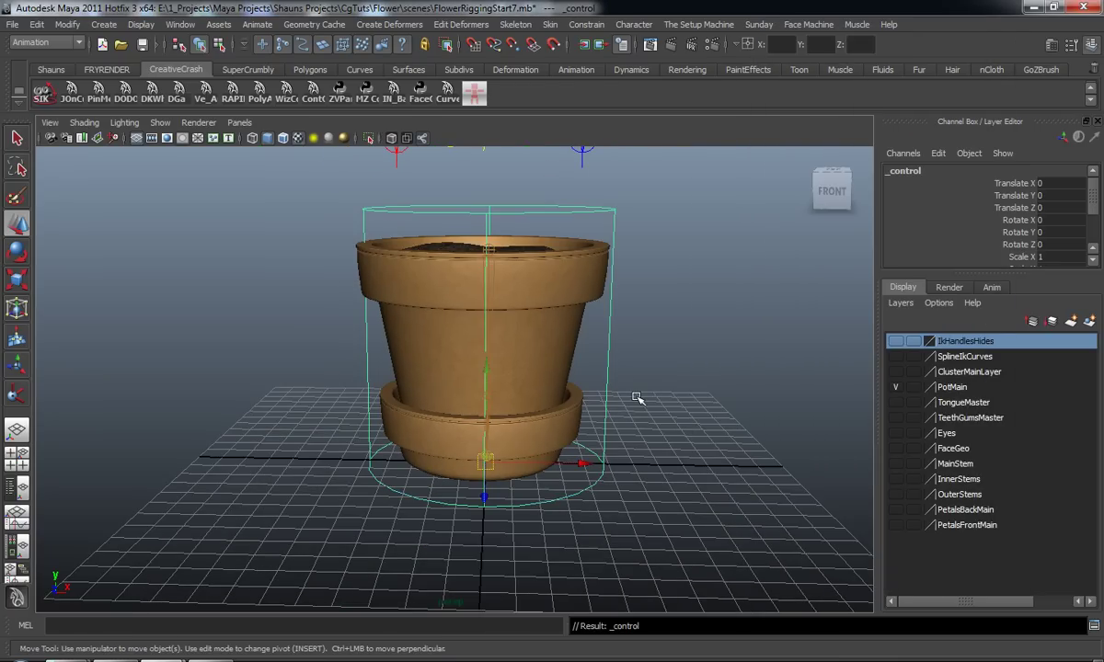
Step: Find the leftover _null group in the scene's outliner, delete it and put the outliner away
{"action": "left_click", "coordinate": [51, 69]}
{"action": "left_click", "coordinate": [44, 93]}
{"action": "scroll", "coordinate": [787, 515], "scroll_direction": "down", "scroll_amount": 12}
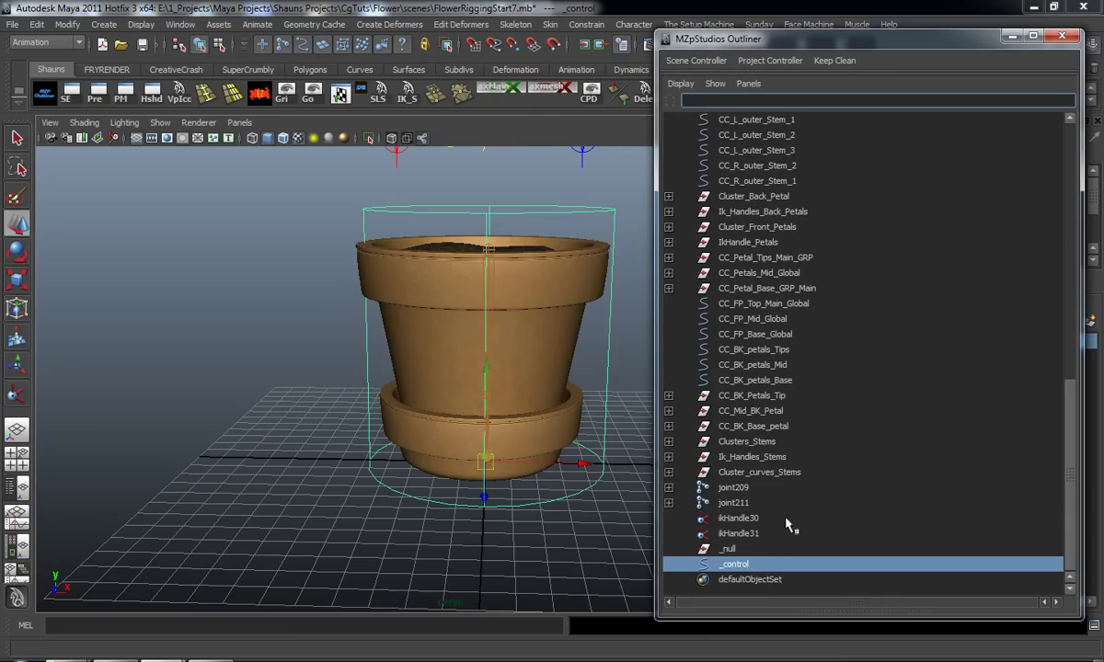
{"action": "left_click", "coordinate": [728, 550]}
{"action": "key", "text": "Delete"}
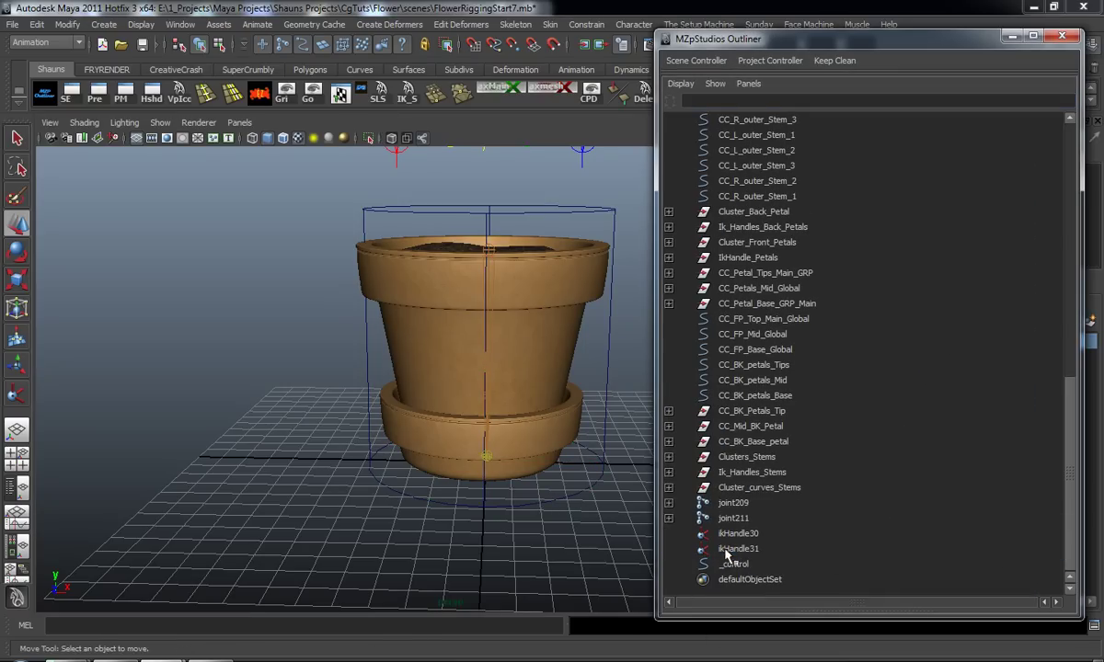
{"action": "left_click_drag", "start_coordinate": [865, 44], "coordinate": [1103, 45]}
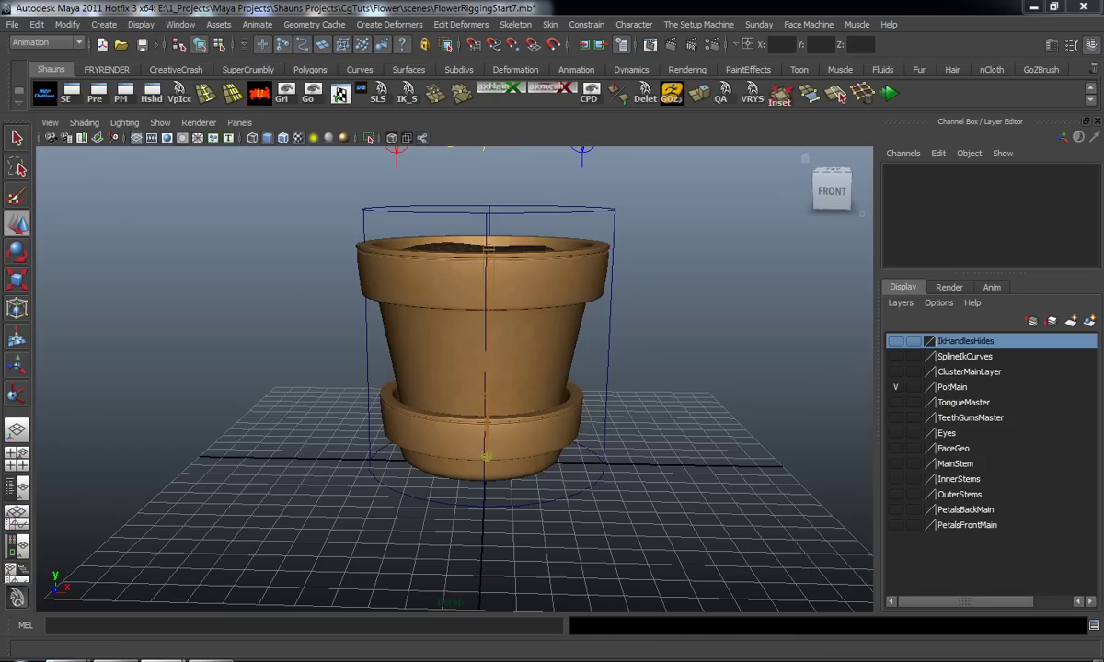
Step: Rename the cylinder control curve as CC_PotMain1
{"action": "left_click", "coordinate": [605, 451]}
{"action": "mouse_move", "coordinate": [605, 451]}
{"action": "left_mouse_down", "text": "alt"}
{"action": "mouse_move", "coordinate": [628, 456]}
{"action": "mouse_move", "coordinate": [605, 450]}
{"action": "left_mouse_up", "text": "alt"}
{"action": "double_click", "coordinate": [900, 171]}
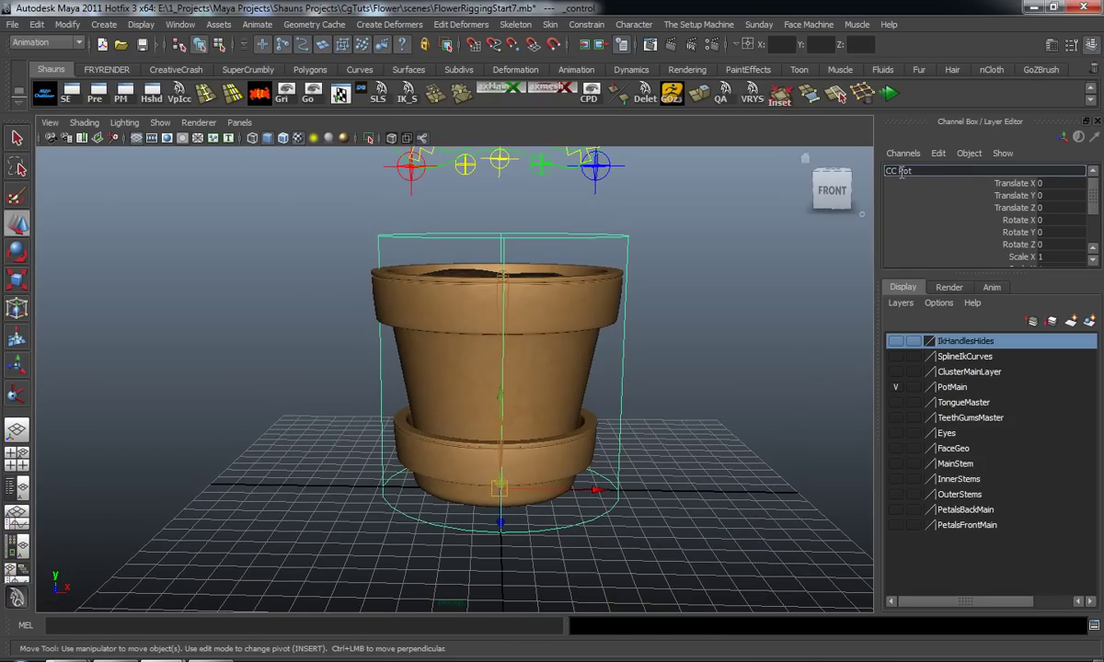
{"action": "key", "text": "Return"}
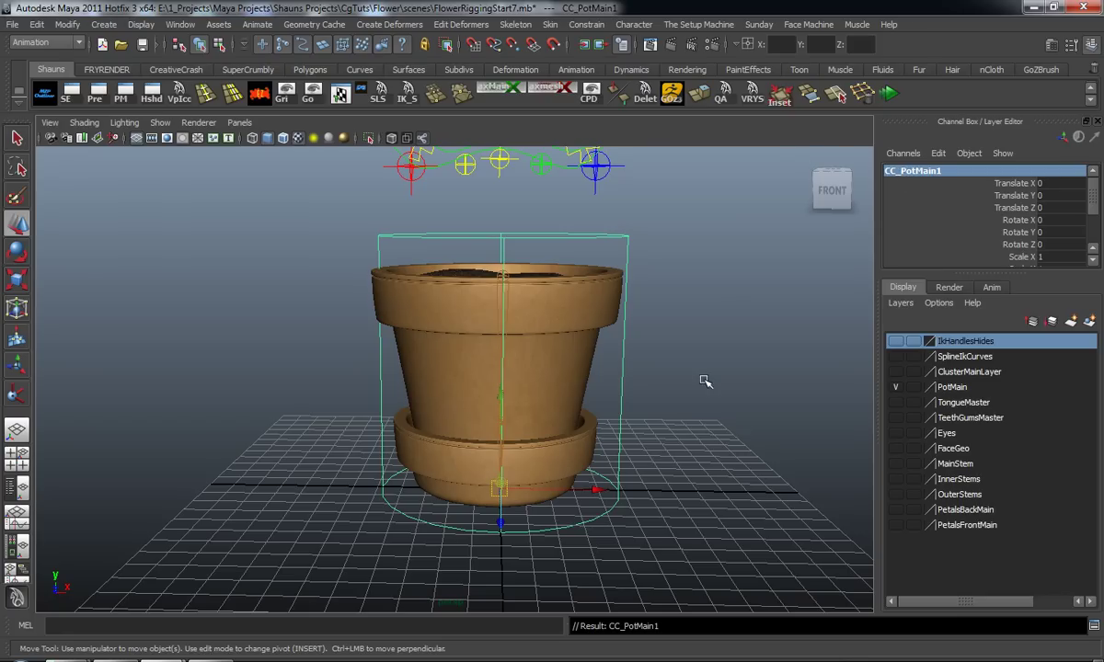
Step: Shorten the pot control's height and raise it to about 3.18 in Y so its base sits around the saucer rim
{"action": "left_click", "coordinate": [672, 447]}
{"action": "key", "text": "ctrl+z"}
{"action": "key", "text": "r"}
{"action": "mouse_move", "coordinate": [500, 355]}
{"action": "left_mouse_down"}
{"action": "mouse_move", "coordinate": [500, 414]}
{"action": "mouse_move", "coordinate": [502, 315]}
{"action": "mouse_move", "coordinate": [496, 344]}
{"action": "mouse_move", "coordinate": [504, 335]}
{"action": "left_mouse_up"}
{"action": "key", "text": "w"}
Step: Hide joints in the viewport and scale the pot control's top ring of control vertices outward to follow the pot's flare
{"action": "right_click_drag", "start_coordinate": [678, 348], "coordinate": [655, 339]}
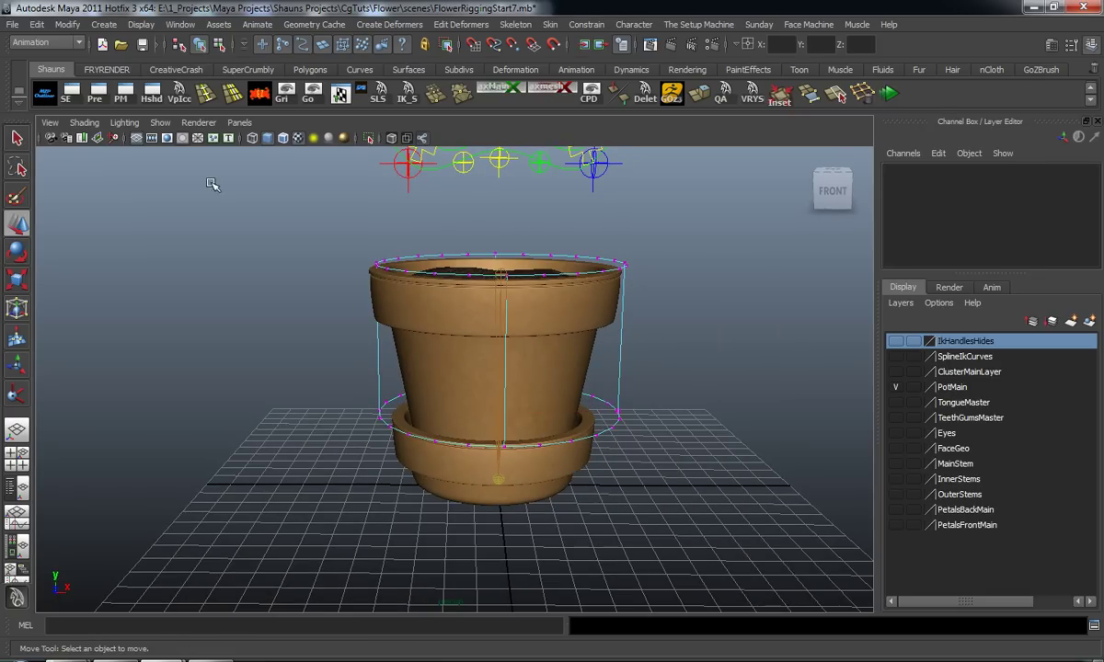
{"action": "left_click", "coordinate": [160, 122]}
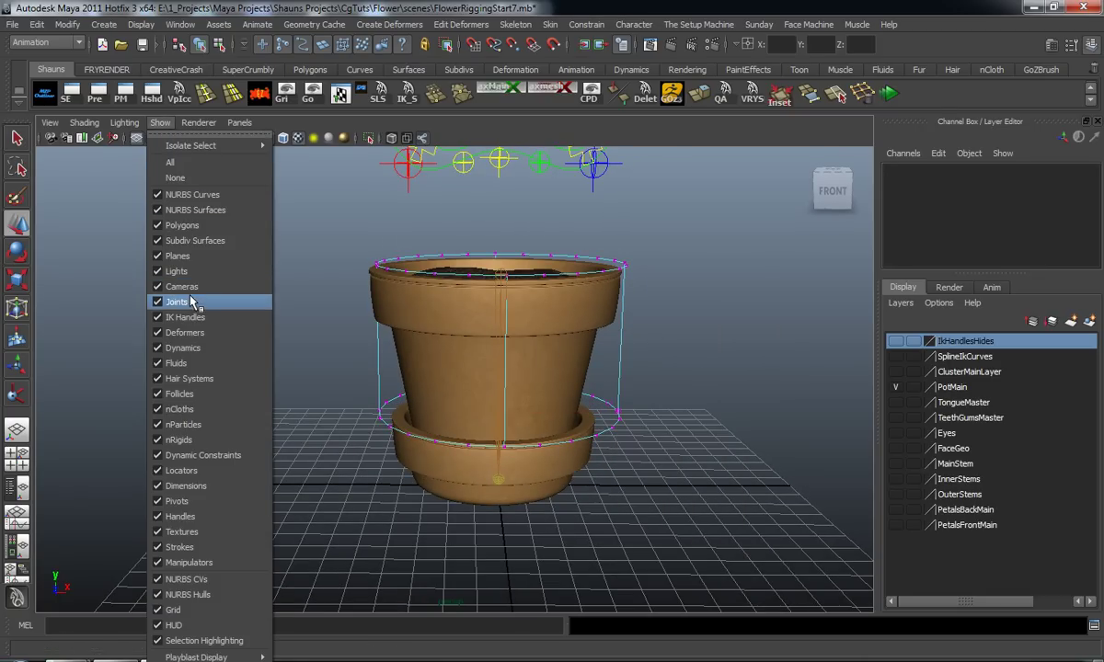
{"action": "left_click", "coordinate": [179, 302]}
{"action": "left_click_drag", "start_coordinate": [563, 289], "coordinate": [662, 313]}
{"action": "middle_click_drag", "start_coordinate": [637, 320], "coordinate": [629, 328], "text": "alt"}
{"action": "key", "text": "r"}
{"action": "left_click_drag", "start_coordinate": [522, 310], "coordinate": [519, 332], "text": "alt"}
{"action": "middle_click_drag", "start_coordinate": [520, 332], "coordinate": [511, 360], "text": "alt"}
{"action": "left_click_drag", "start_coordinate": [488, 305], "coordinate": [329, 403]}
{"action": "left_click", "coordinate": [536, 311]}
Step: Duplicate the pot control and lower the copy to about 0.9 in Y, around the saucer
{"action": "right_click_drag", "start_coordinate": [346, 375], "coordinate": [407, 357]}
{"action": "left_click", "coordinate": [350, 382]}
{"action": "key", "text": "ctrl+d"}
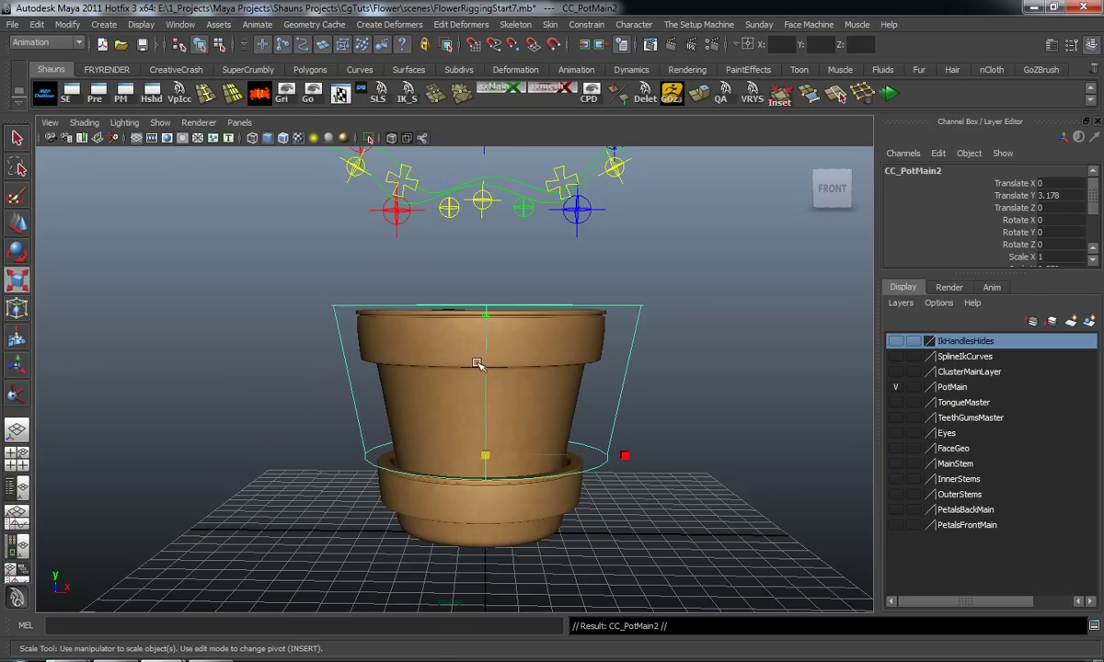
{"action": "key", "text": "w"}
{"action": "left_click_drag", "start_coordinate": [488, 349], "coordinate": [482, 416]}
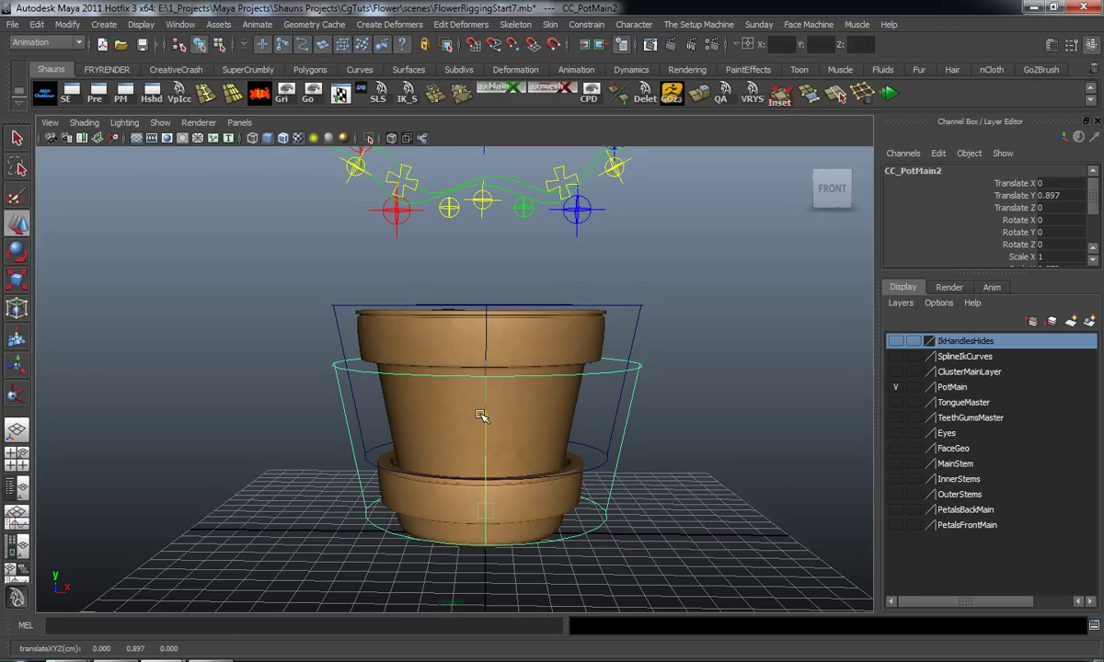
Step: Lower the copied control's top ring of control vertices to the saucer rim and scale it in to fit around the saucer
{"action": "right_click_drag", "start_coordinate": [334, 416], "coordinate": [254, 377]}
{"action": "left_click_drag", "start_coordinate": [221, 352], "coordinate": [713, 401]}
{"action": "middle_click_drag", "start_coordinate": [607, 421], "coordinate": [569, 393], "text": "alt"}
{"action": "left_click_drag", "start_coordinate": [485, 256], "coordinate": [491, 355]}
{"action": "middle_click_drag", "start_coordinate": [490, 355], "coordinate": [493, 387], "text": "alt"}
{"action": "right_click_drag", "start_coordinate": [493, 386], "coordinate": [496, 425], "text": "alt"}
{"action": "key", "text": "r"}
{"action": "left_click_drag", "start_coordinate": [495, 422], "coordinate": [452, 426]}
{"action": "middle_click_drag", "start_coordinate": [450, 426], "coordinate": [437, 427]}
{"action": "left_click_drag", "start_coordinate": [423, 493], "coordinate": [434, 440], "text": "alt"}
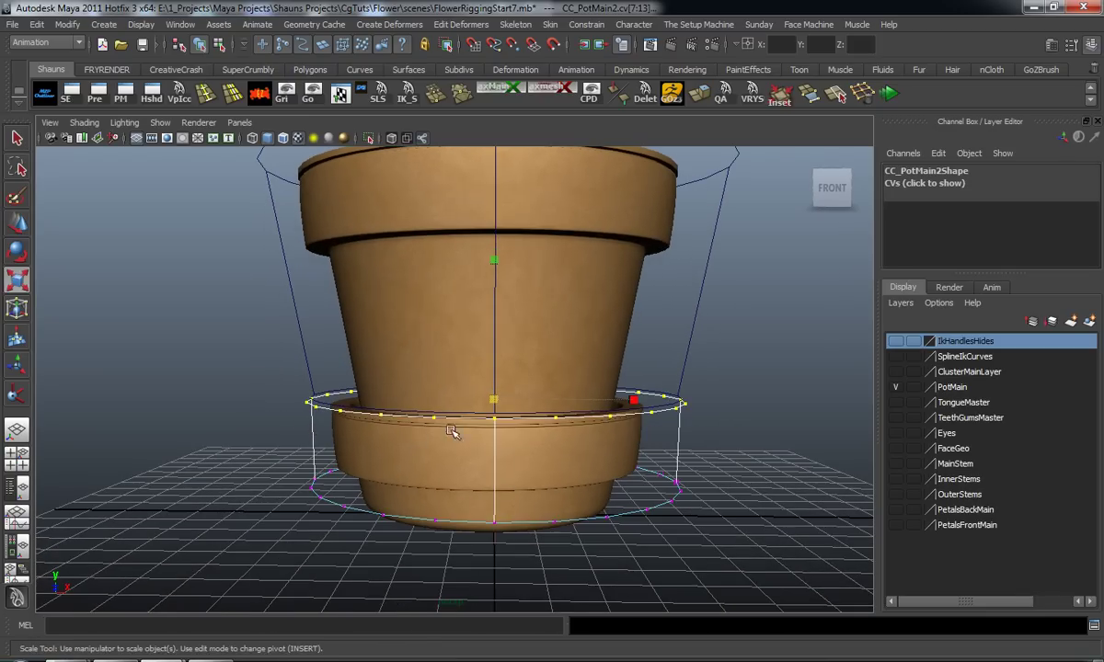
{"action": "left_click_drag", "start_coordinate": [492, 399], "coordinate": [503, 401]}
Step: Hide IK handles in the viewport so they stay out of the control vertex selection
{"action": "left_click_drag", "start_coordinate": [271, 490], "coordinate": [778, 520], "text": "alt"}
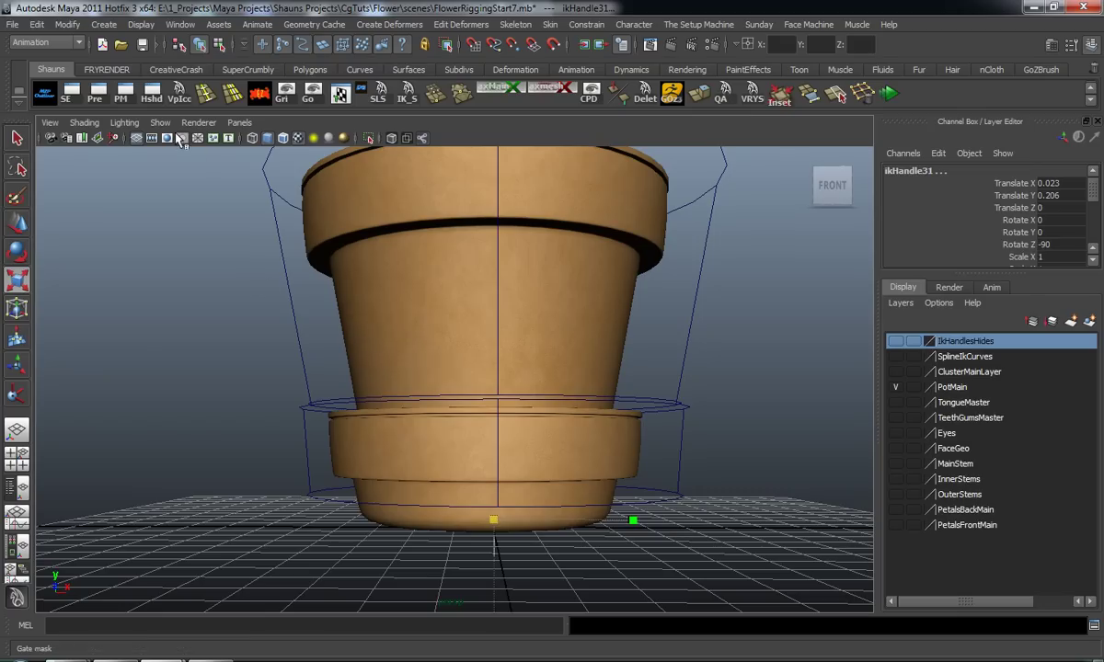
{"action": "left_click", "coordinate": [160, 123]}
{"action": "left_click", "coordinate": [185, 319]}
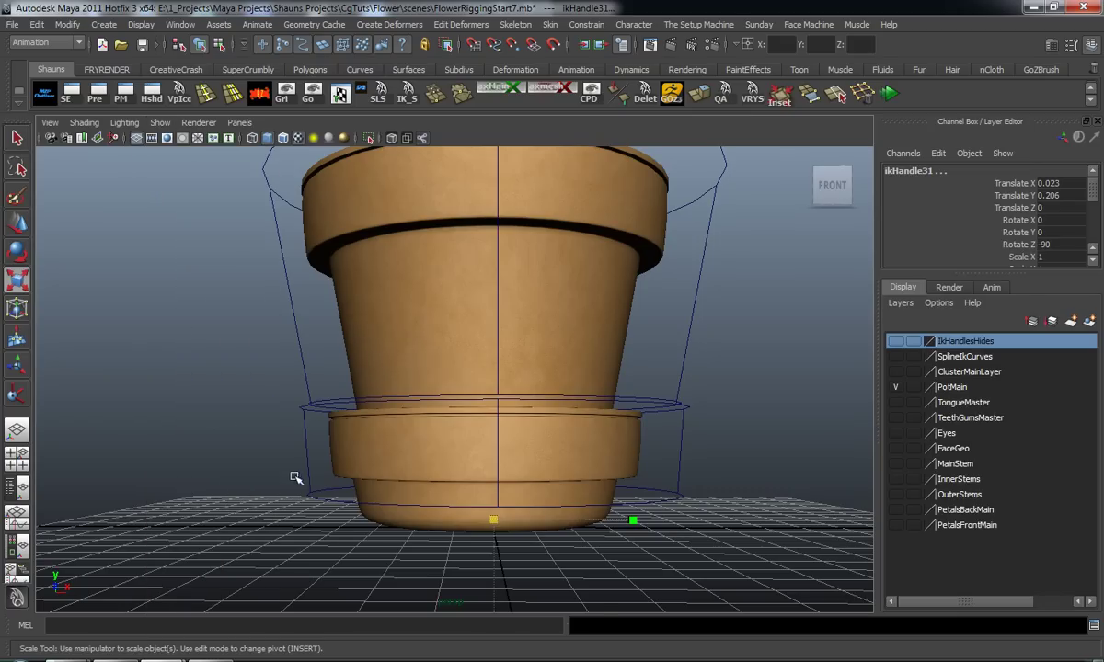
Step: Scale the saucer control's bottom ring of control vertices inward and lower it around the saucer's base
{"action": "right_click_drag", "start_coordinate": [305, 439], "coordinate": [235, 444]}
{"action": "left_click_drag", "start_coordinate": [229, 466], "coordinate": [846, 574]}
{"action": "left_click_drag", "start_coordinate": [508, 509], "coordinate": [464, 497]}
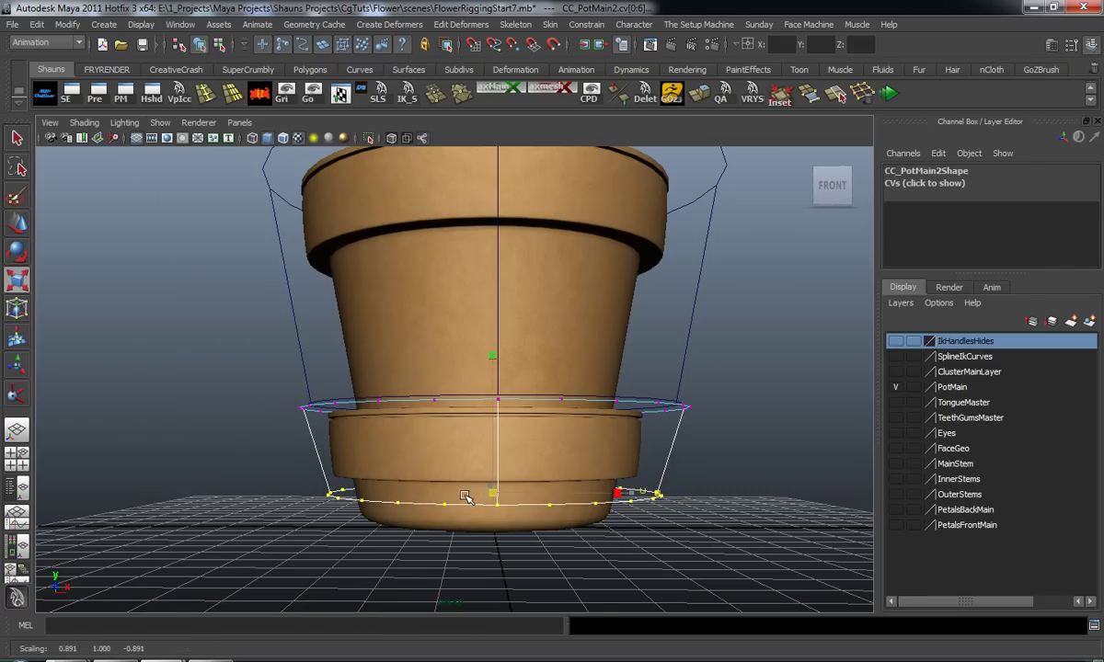
{"action": "key", "text": "w"}
{"action": "left_click_drag", "start_coordinate": [498, 389], "coordinate": [495, 418]}
{"action": "left_click", "coordinate": [239, 449]}
{"action": "left_click_drag", "start_coordinate": [239, 449], "coordinate": [370, 467], "text": "alt"}
Step: Return the saucer control to object selection and rename it as CC_PotBase
{"action": "right_click_drag", "start_coordinate": [572, 419], "coordinate": [614, 393]}
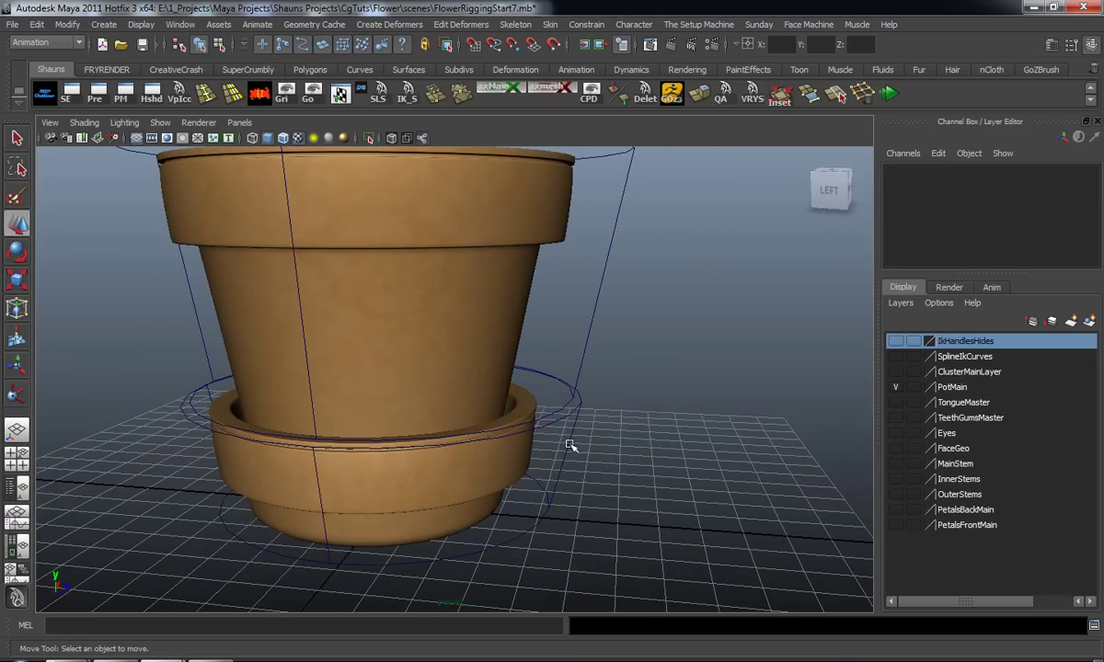
{"action": "left_click_drag", "start_coordinate": [592, 436], "coordinate": [564, 396], "text": "alt"}
{"action": "left_click", "coordinate": [572, 411]}
{"action": "left_click", "coordinate": [934, 179]}
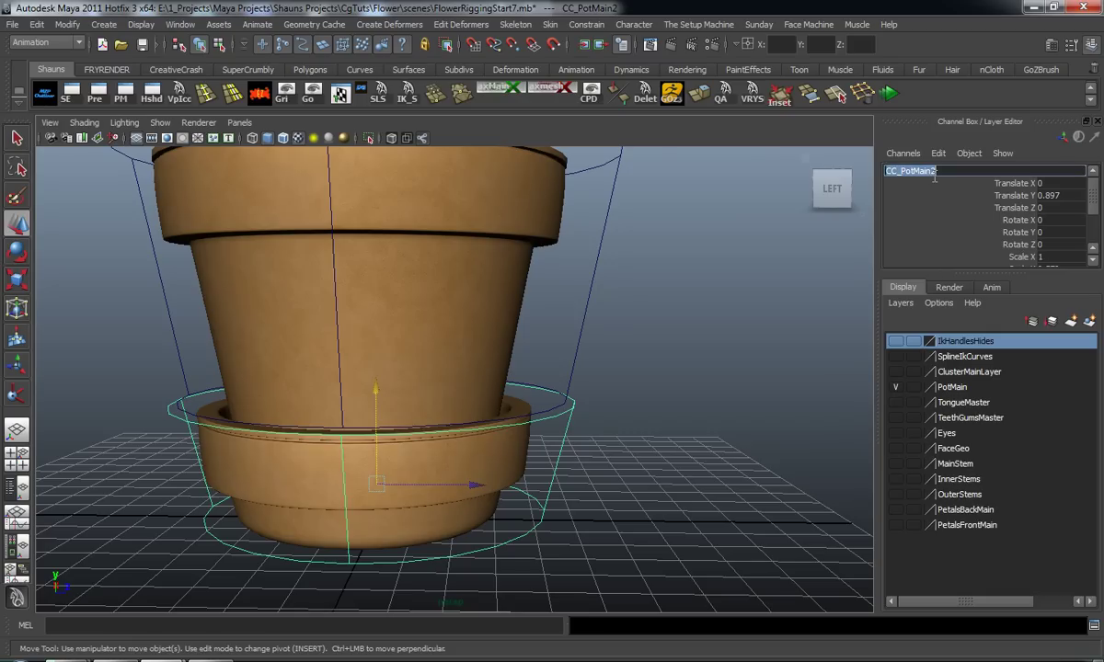
{"action": "left_click", "coordinate": [935, 178]}
{"action": "key", "text": "Return"}
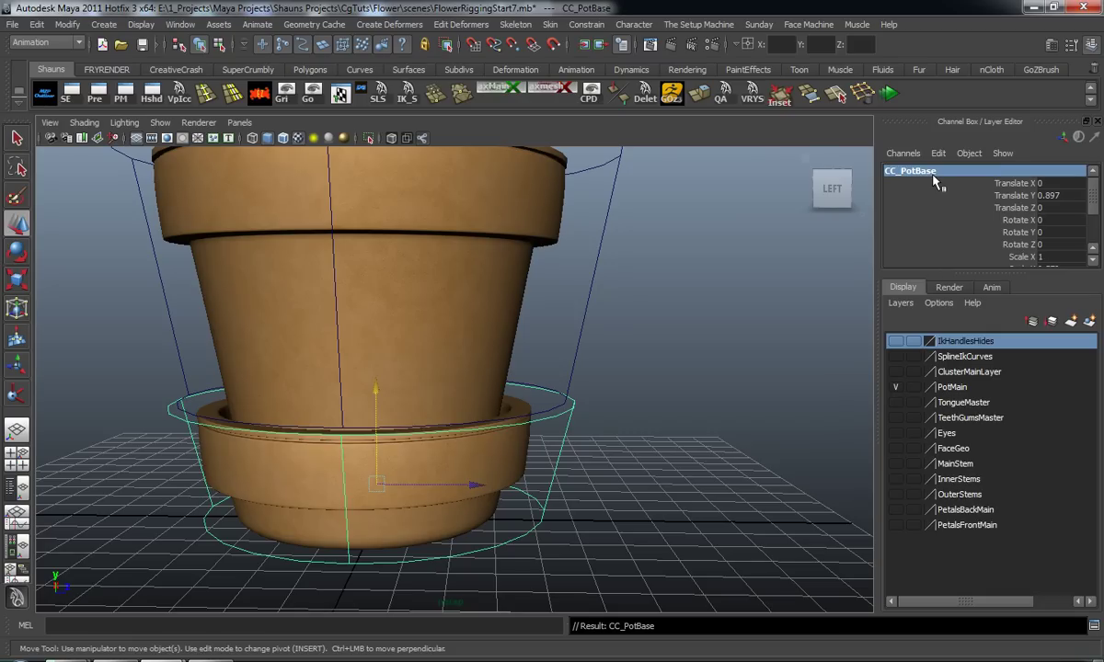
Step: Select both the saucer and pot controls, centre their pivots and freeze their transformations
{"action": "left_click", "coordinate": [718, 415]}
{"action": "left_click_drag", "start_coordinate": [607, 470], "coordinate": [608, 469]}
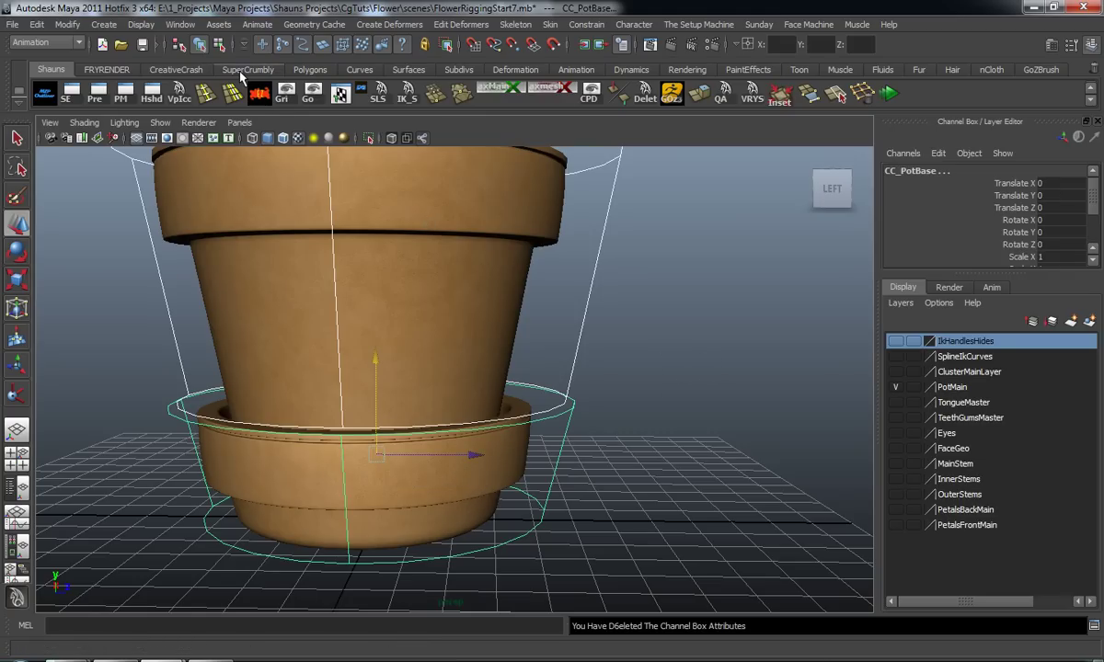
Step: Recolour the pot control bright green with the Color Changer tool
{"action": "left_click", "coordinate": [226, 69]}
{"action": "left_click", "coordinate": [125, 92]}
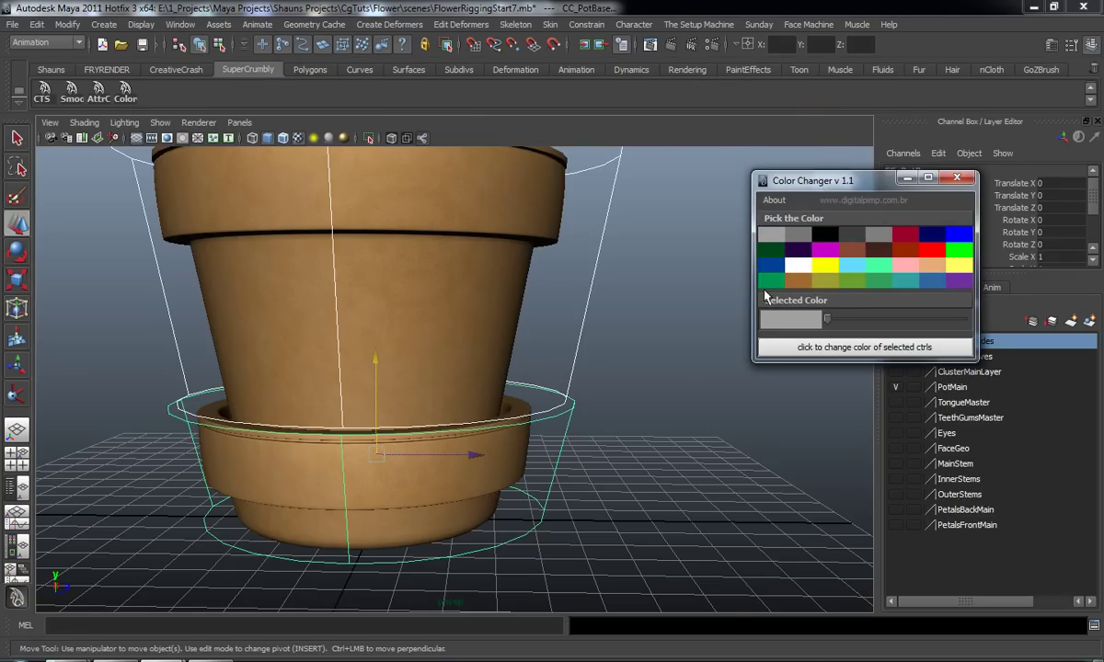
{"action": "left_click", "coordinate": [659, 417]}
{"action": "left_click", "coordinate": [582, 346]}
{"action": "left_click_drag", "start_coordinate": [657, 390], "coordinate": [639, 397], "text": "alt"}
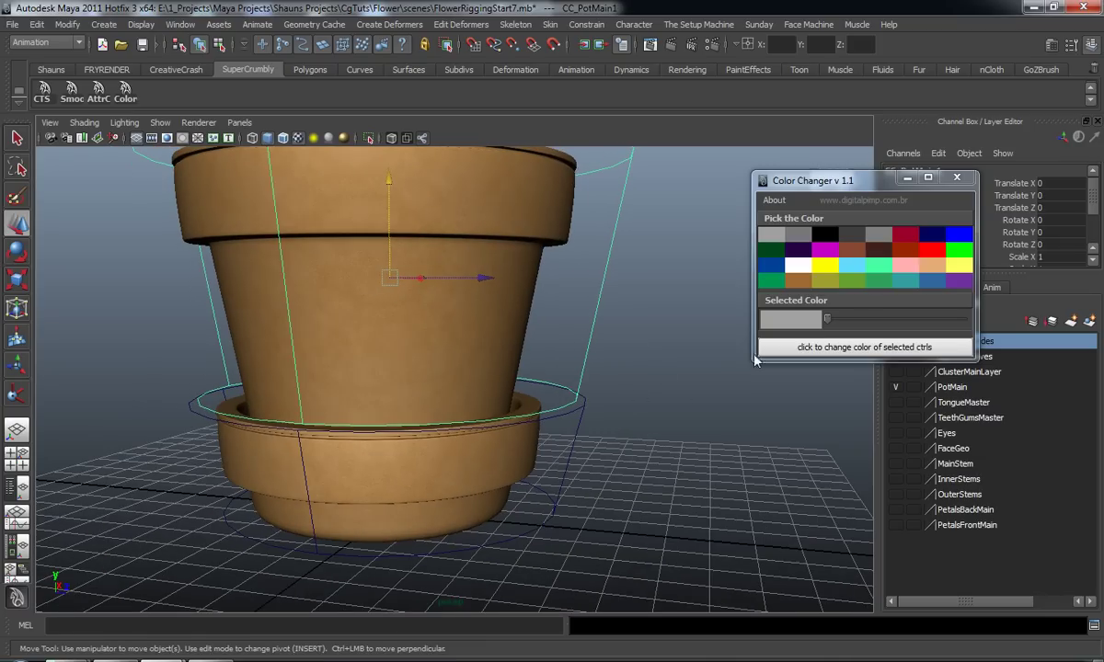
{"action": "left_click", "coordinate": [959, 250]}
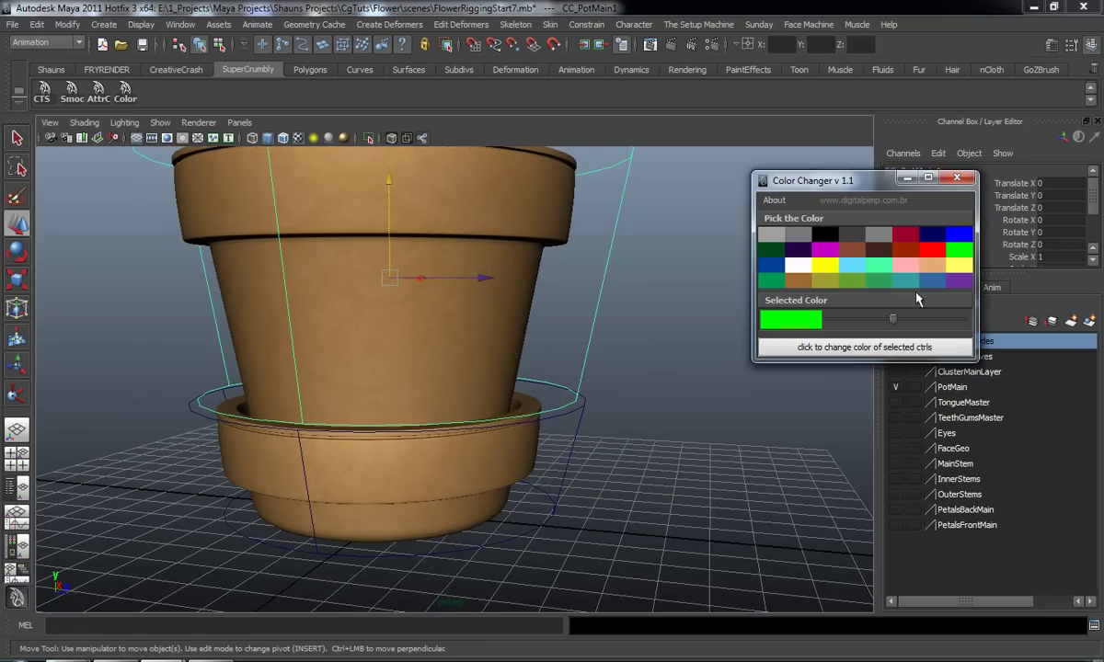
{"action": "left_click", "coordinate": [864, 347]}
Step: Recolour the saucer control yellow and close the Color Changer
{"action": "left_click_drag", "start_coordinate": [618, 463], "coordinate": [622, 461]}
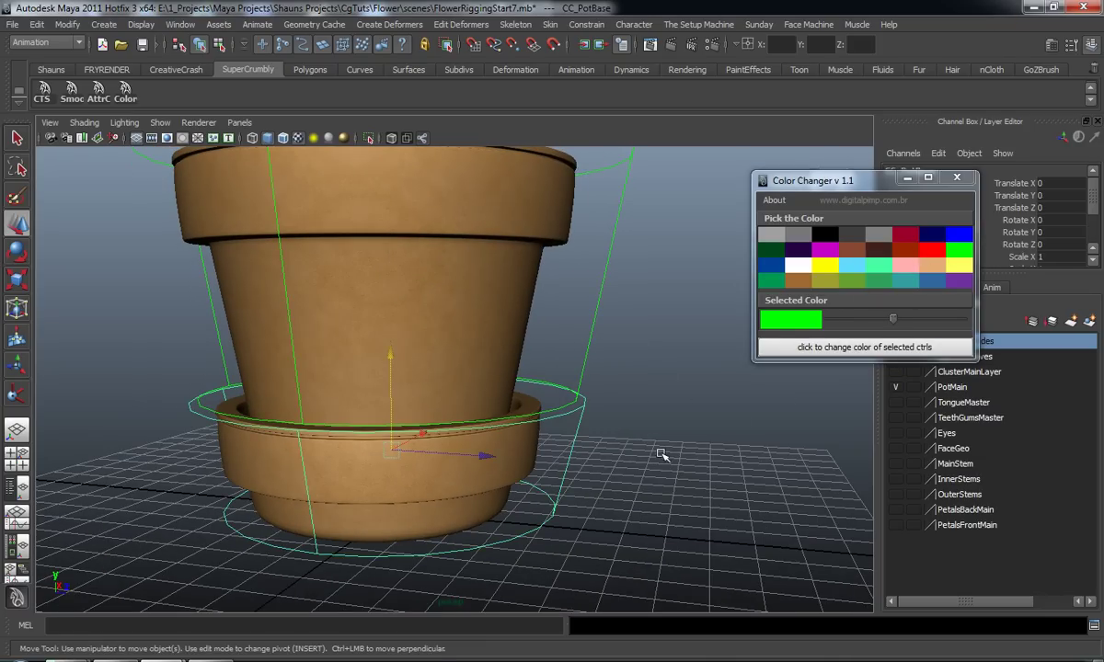
{"action": "left_click", "coordinate": [825, 265]}
{"action": "left_click", "coordinate": [771, 347]}
{"action": "left_click", "coordinate": [714, 451]}
{"action": "left_click_drag", "start_coordinate": [715, 451], "coordinate": [529, 470], "text": "alt"}
{"action": "right_click_drag", "start_coordinate": [529, 470], "coordinate": [454, 434], "text": "alt"}
{"action": "left_click_drag", "start_coordinate": [453, 434], "coordinate": [436, 436], "text": "alt"}
{"action": "middle_click_drag", "start_coordinate": [436, 436], "coordinate": [450, 449], "text": "alt"}
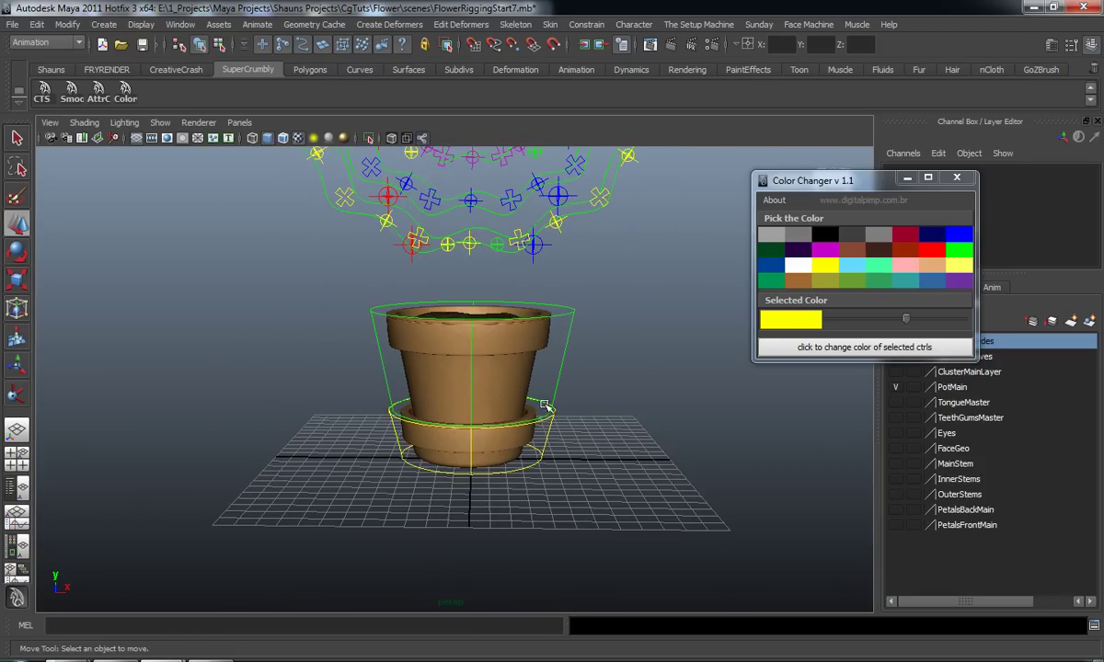
{"action": "left_click", "coordinate": [956, 178]}
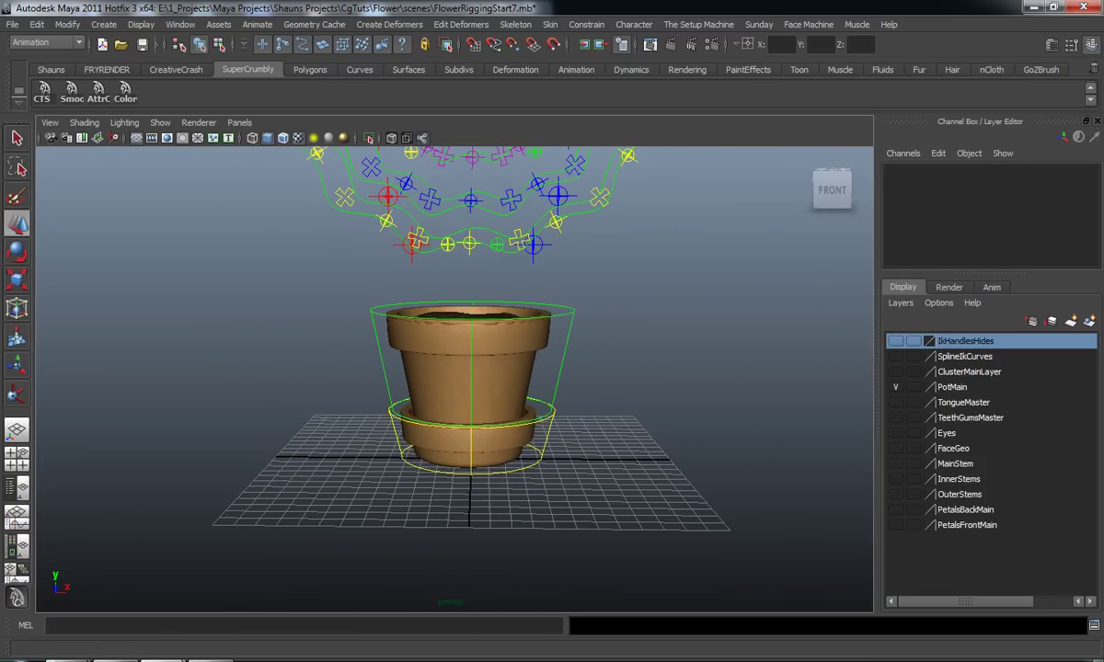
{"action": "left_click_drag", "start_coordinate": [558, 439], "coordinate": [544, 461], "text": "alt"}
{"action": "middle_click_drag", "start_coordinate": [544, 461], "coordinate": [545, 411], "text": "alt"}
{"action": "right_click_drag", "start_coordinate": [544, 412], "coordinate": [530, 429], "text": "alt"}
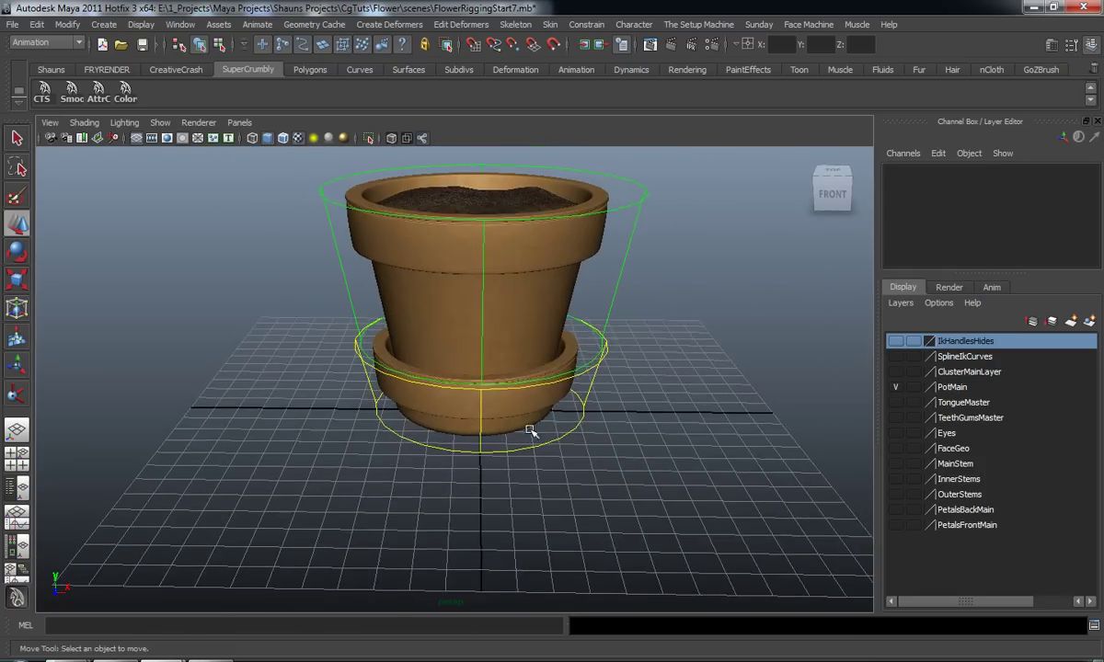
{"action": "left_click_drag", "start_coordinate": [530, 429], "coordinate": [521, 446], "text": "alt"}
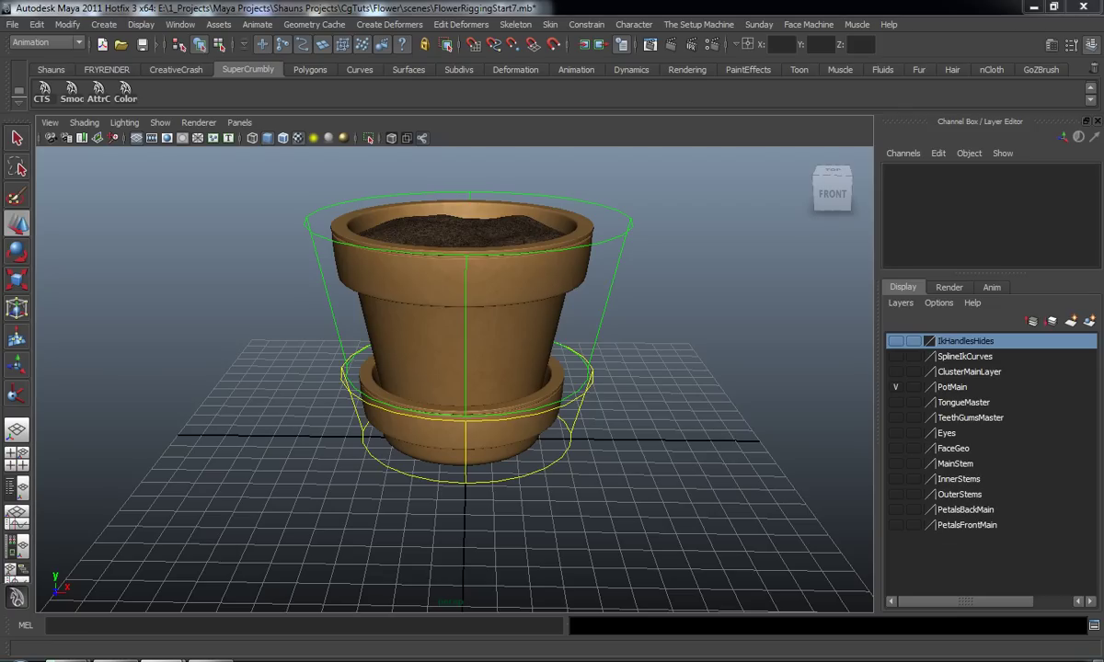
{"action": "left_click_drag", "start_coordinate": [1102, 78], "coordinate": [719, 64]}
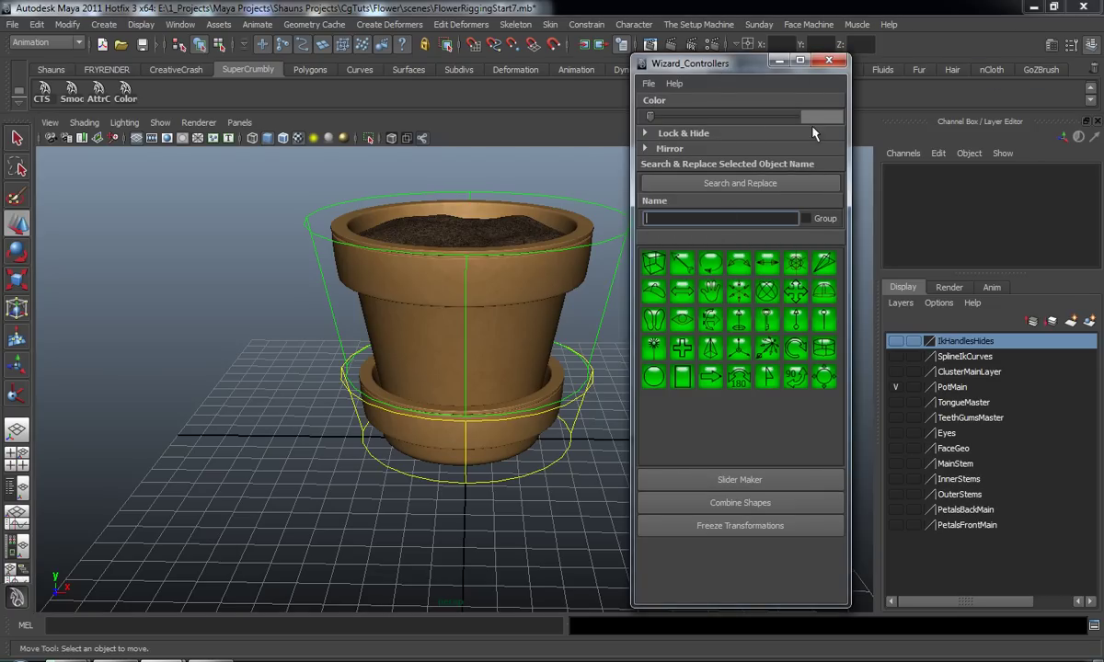
{"action": "left_click", "coordinate": [831, 64]}
Step: Show joints and IK handles in the viewport again
{"action": "left_click_drag", "start_coordinate": [548, 468], "coordinate": [537, 454], "text": "alt"}
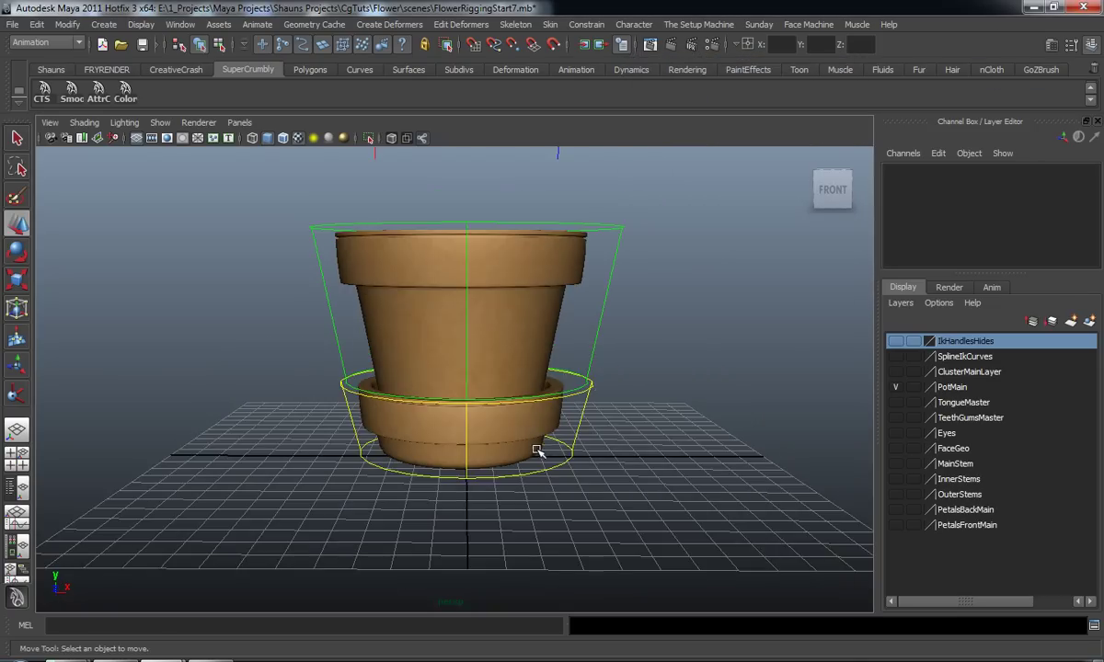
{"action": "middle_click_drag", "start_coordinate": [537, 453], "coordinate": [524, 425], "text": "alt"}
{"action": "scroll", "coordinate": [524, 425], "scroll_direction": "up", "scroll_amount": 2}
{"action": "left_click", "coordinate": [160, 123]}
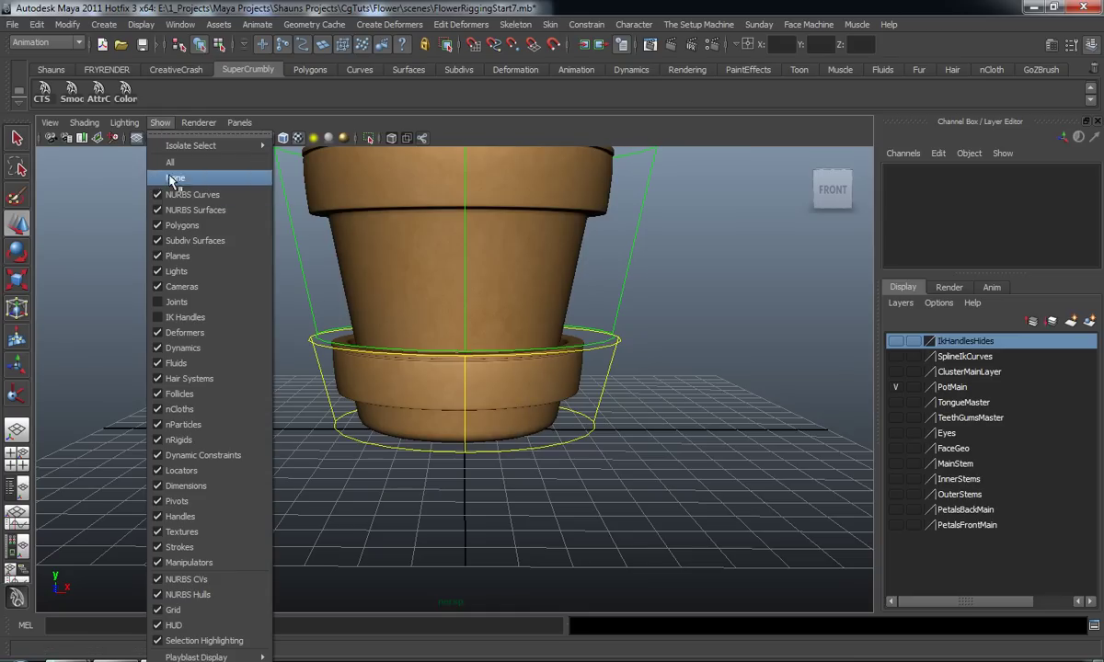
{"action": "left_click", "coordinate": [175, 292]}
{"action": "left_click", "coordinate": [160, 123]}
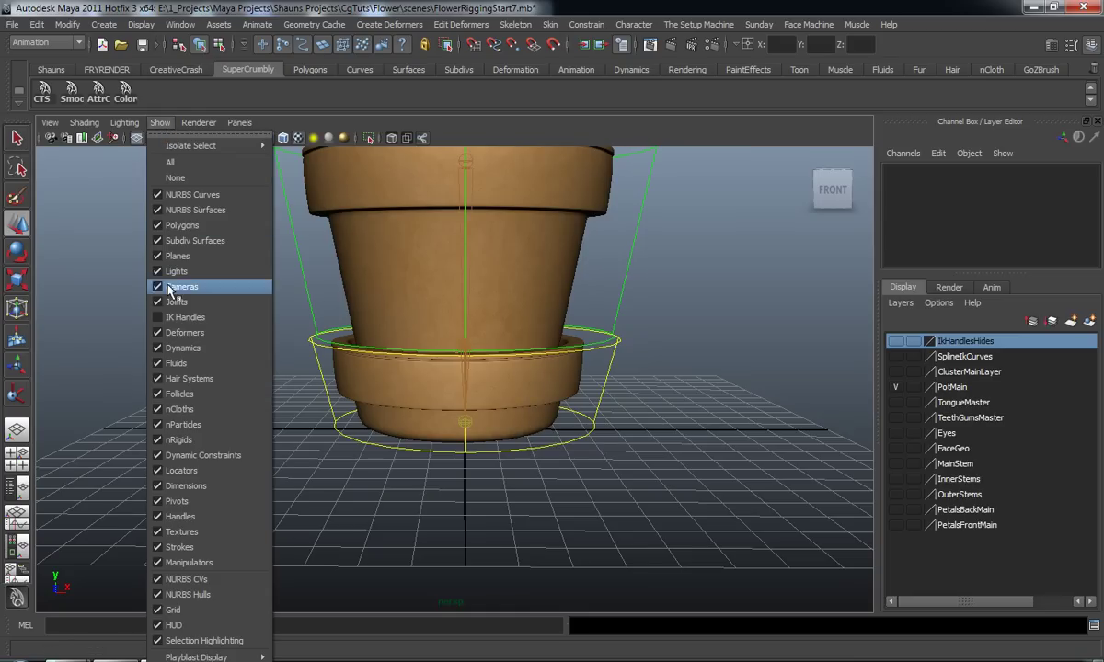
{"action": "left_click", "coordinate": [173, 312]}
Step: Try moving the IK handles at the base of the pot sideways and undo the move
{"action": "middle_click_drag", "start_coordinate": [352, 386], "coordinate": [339, 322], "text": "alt"}
{"action": "right_click_drag", "start_coordinate": [338, 322], "coordinate": [345, 384], "text": "alt"}
{"action": "left_click_drag", "start_coordinate": [345, 385], "coordinate": [261, 371], "text": "alt"}
{"action": "right_click_drag", "start_coordinate": [261, 371], "coordinate": [397, 397], "text": "alt"}
{"action": "left_click_drag", "start_coordinate": [550, 430], "coordinate": [532, 447], "text": "alt"}
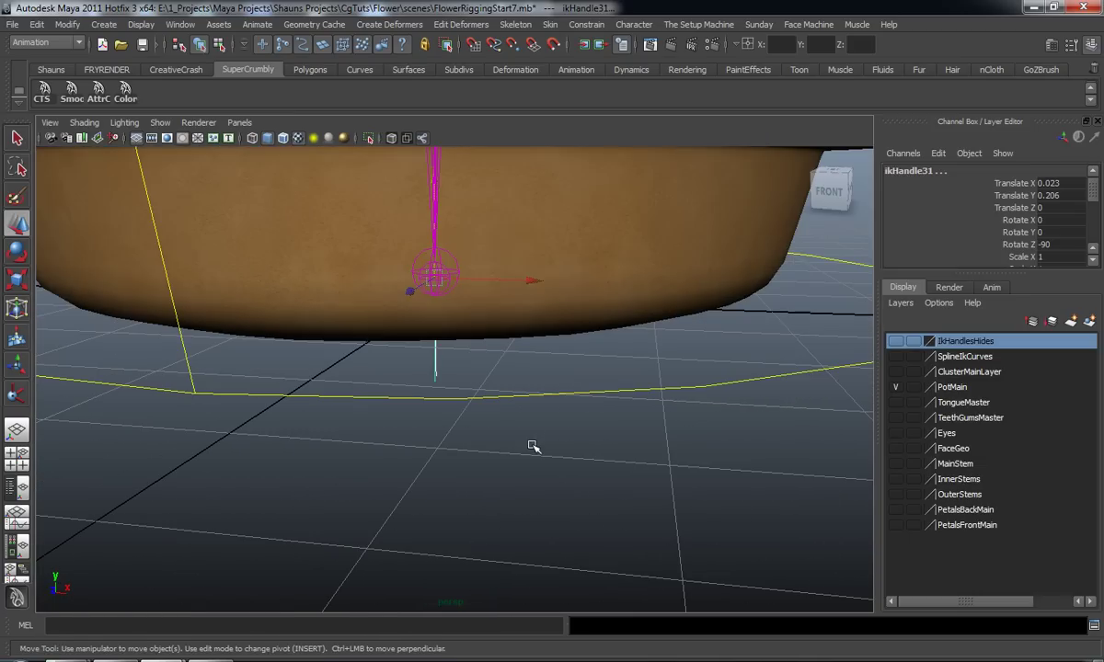
{"action": "left_click_drag", "start_coordinate": [527, 282], "coordinate": [420, 287]}
{"action": "scroll", "coordinate": [405, 322], "scroll_direction": "down", "scroll_amount": 5}
{"action": "left_click_drag", "start_coordinate": [396, 333], "coordinate": [382, 320], "text": "alt"}
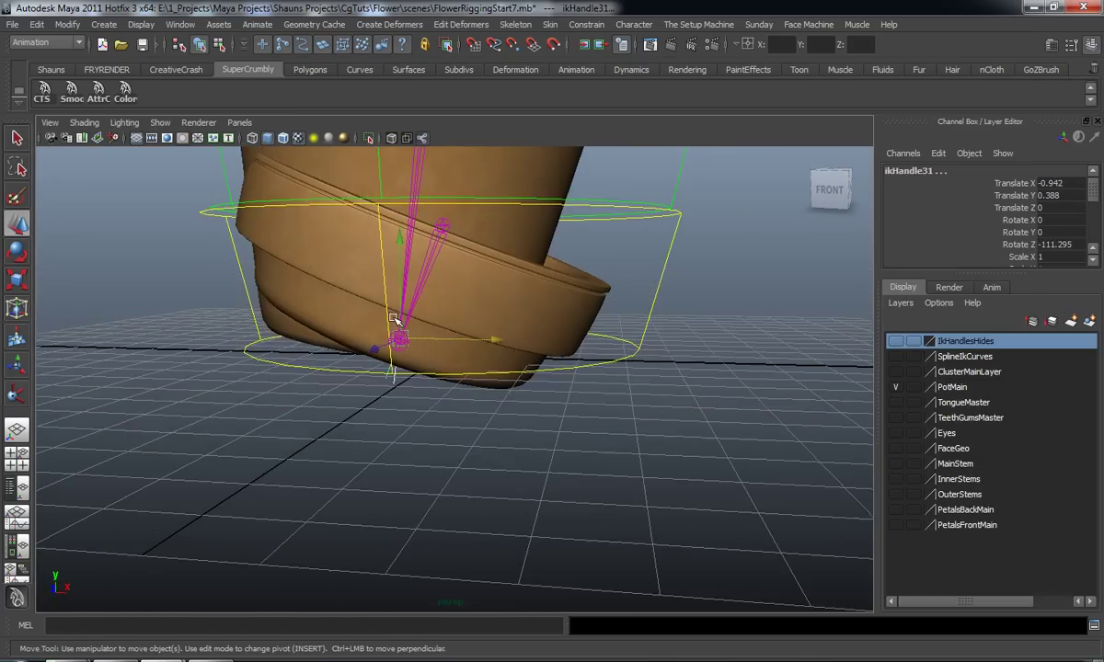
{"action": "middle_click_drag", "start_coordinate": [382, 320], "coordinate": [414, 365], "text": "alt"}
{"action": "key", "text": "ctrl+z"}
{"action": "key", "text": "ctrl+z"}
Step: Put the pot's joint chain on a new display layer and hide that layer
{"action": "left_click_drag", "start_coordinate": [552, 362], "coordinate": [458, 217], "text": "alt"}
{"action": "left_click", "coordinate": [459, 214]}
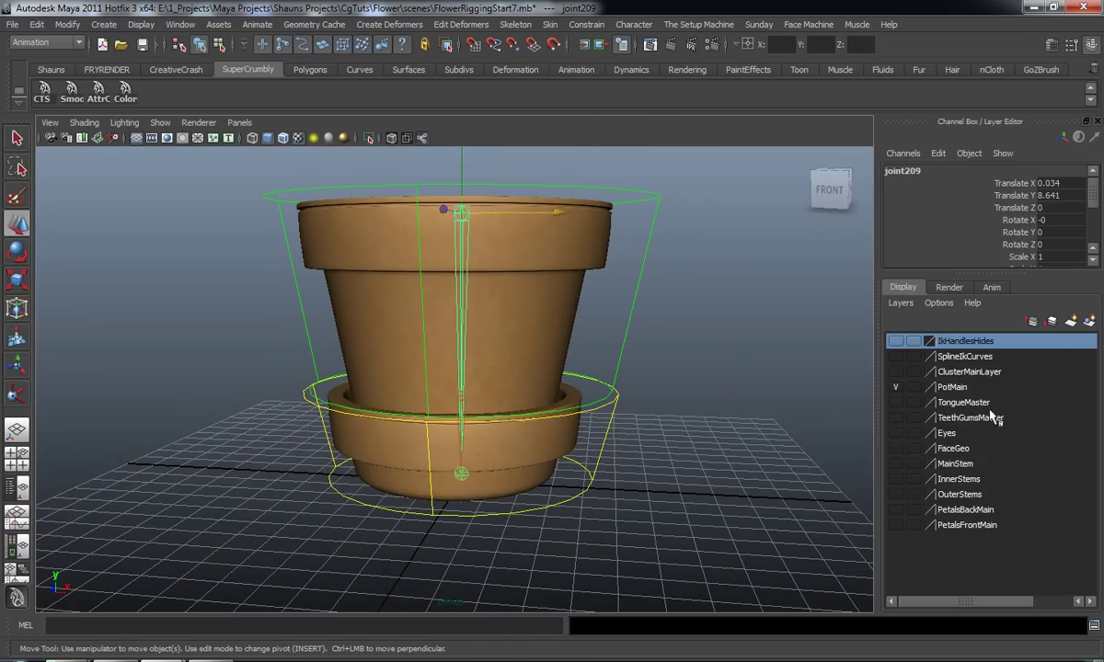
{"action": "left_click", "coordinate": [1083, 322]}
{"action": "left_click", "coordinate": [733, 420]}
Step: Parent the saucer's IK handle to the CC_PotBase control
{"action": "scroll", "coordinate": [598, 428], "scroll_direction": "up", "scroll_amount": 5}
{"action": "left_click", "coordinate": [446, 405]}
{"action": "left_click_drag", "start_coordinate": [525, 357], "coordinate": [460, 410]}
{"action": "key", "text": "ctrl+z"}
{"action": "left_click", "coordinate": [476, 392]}
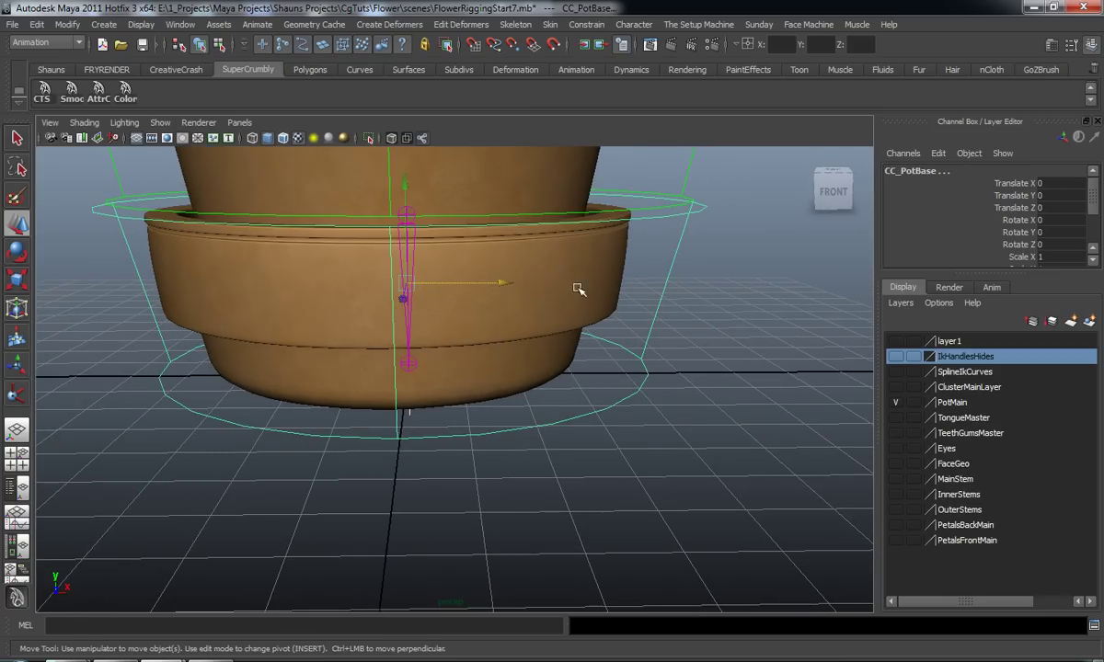
{"action": "key", "text": "ctrl+z"}
Step: Test-move the CC_PotBase control to check that the saucer follows, and undo the move
{"action": "left_click", "coordinate": [551, 467]}
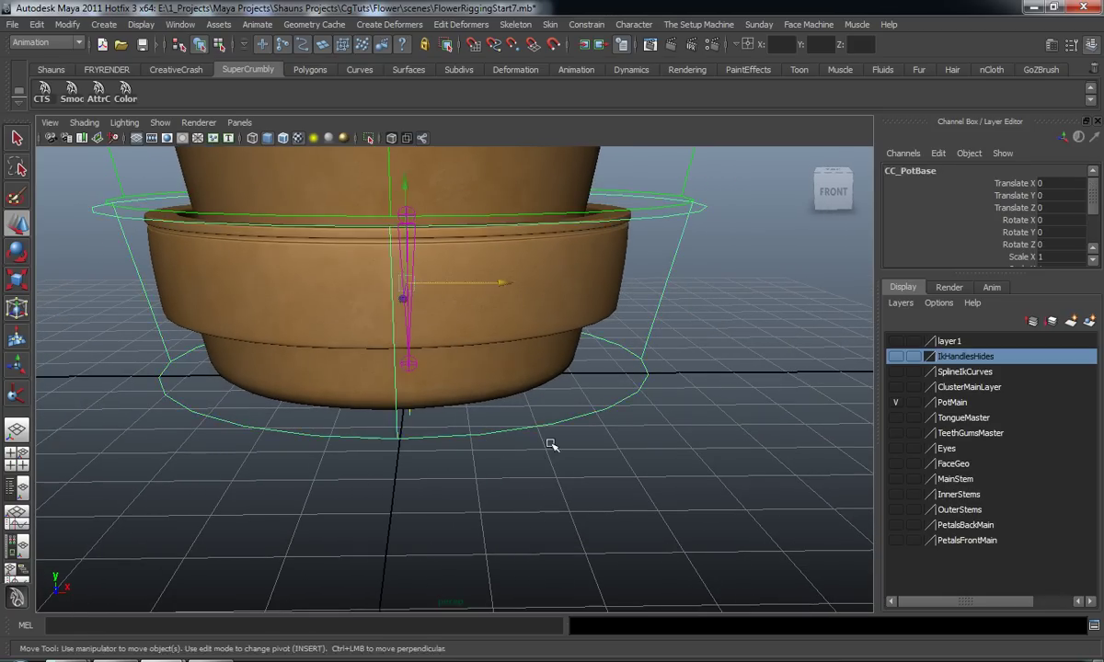
{"action": "left_click", "coordinate": [549, 426]}
{"action": "left_click_drag", "start_coordinate": [507, 359], "coordinate": [472, 371], "text": "alt"}
{"action": "left_click_drag", "start_coordinate": [417, 272], "coordinate": [462, 244]}
{"action": "middle_click_drag", "start_coordinate": [464, 244], "coordinate": [297, 346]}
{"action": "key", "text": "ctrl+z"}
{"action": "scroll", "coordinate": [150, 411], "scroll_direction": "down", "scroll_amount": 6}
{"action": "left_click_drag", "start_coordinate": [147, 414], "coordinate": [160, 395], "text": "alt"}
{"action": "left_click", "coordinate": [221, 387]}
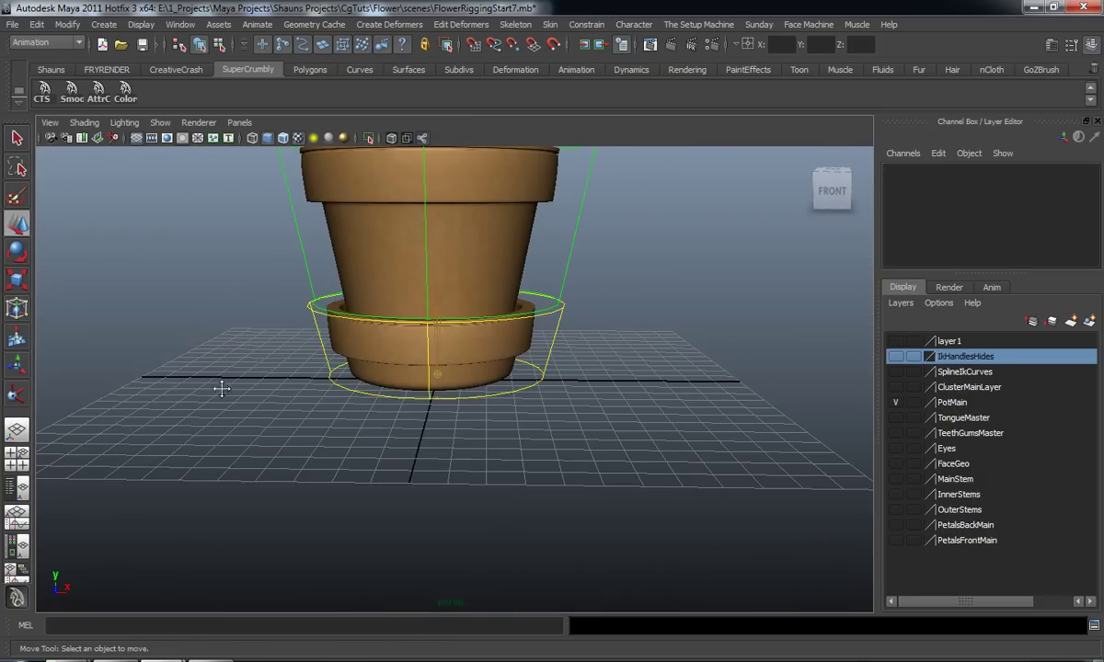
{"action": "middle_click_drag", "start_coordinate": [222, 388], "coordinate": [239, 431], "text": "alt"}
{"action": "left_click", "coordinate": [602, 241]}
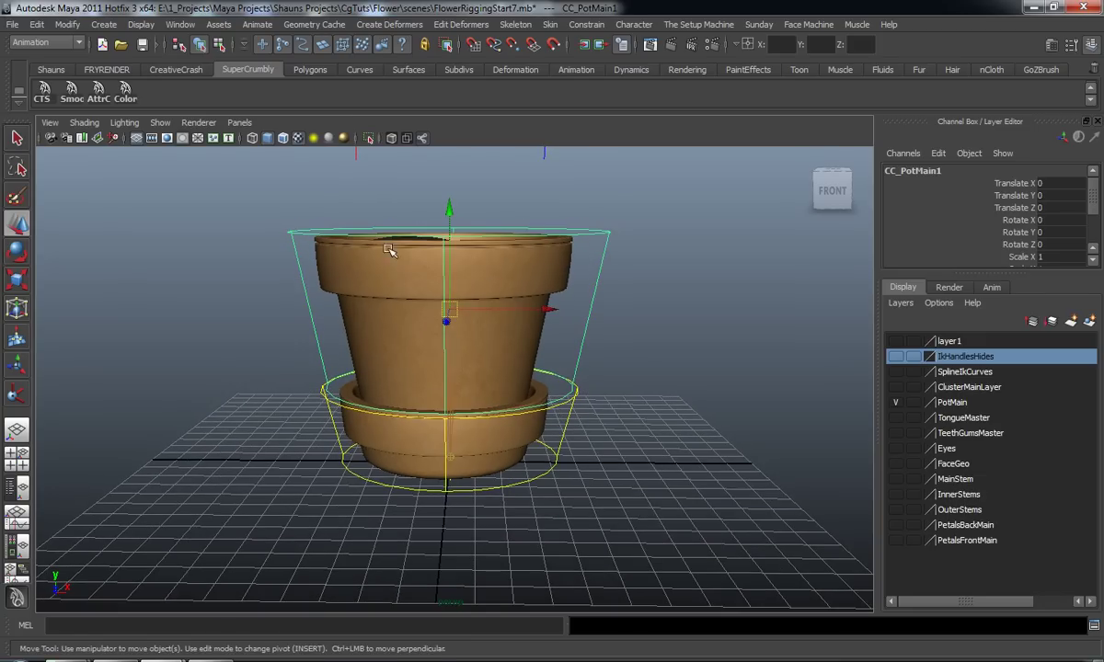
{"action": "middle_click_drag", "start_coordinate": [442, 258], "coordinate": [442, 277], "text": "alt"}
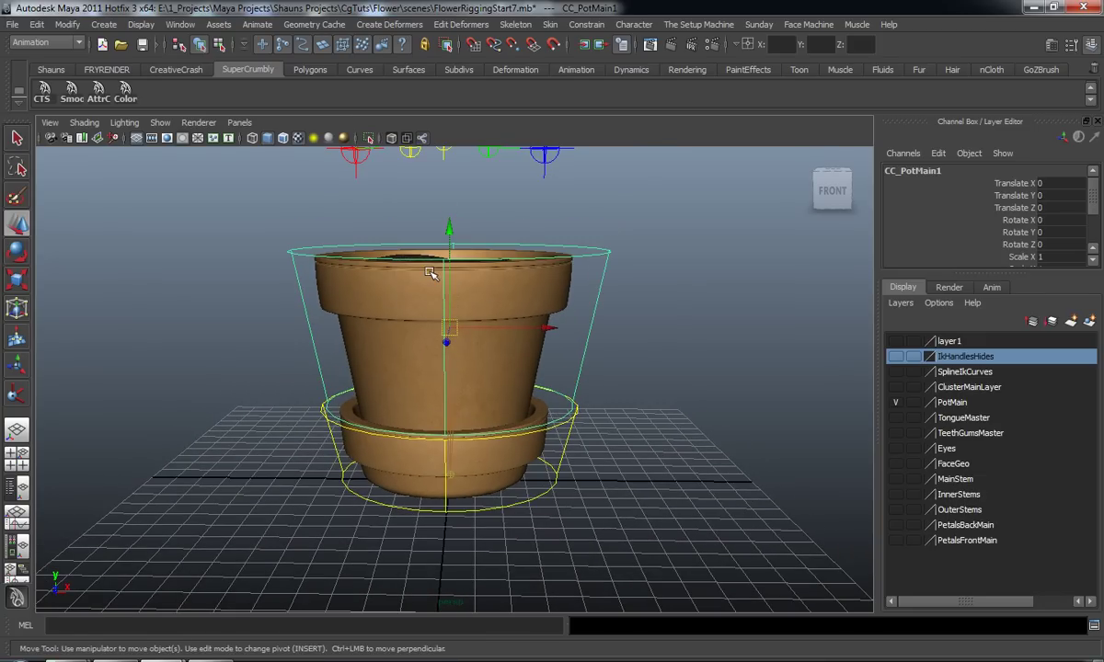
{"action": "left_click", "coordinate": [228, 347]}
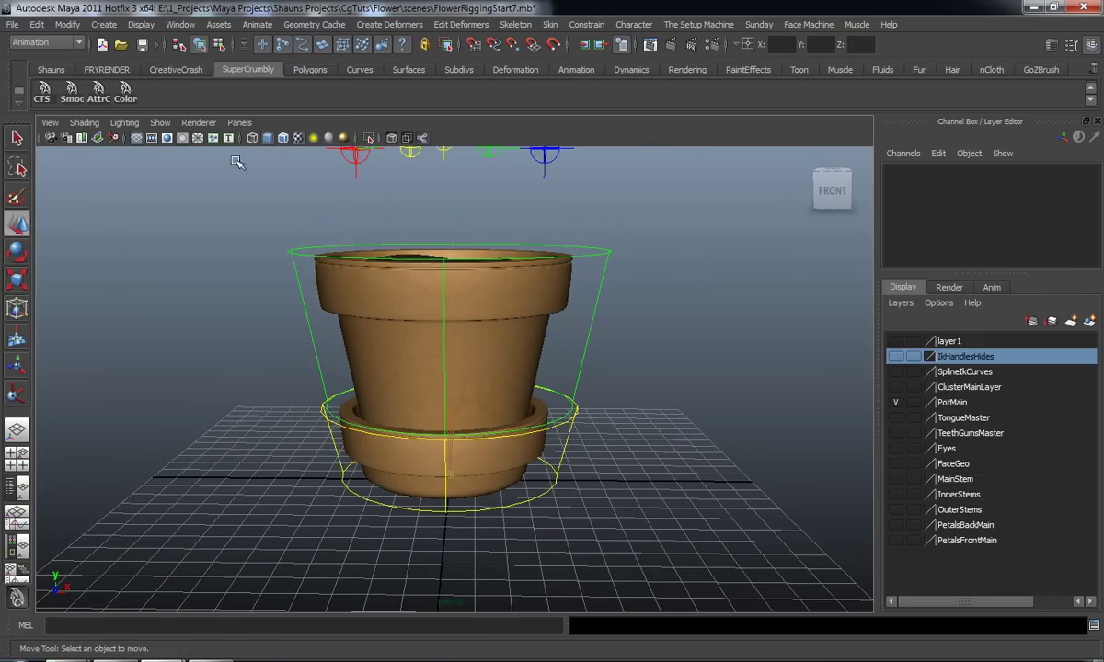
Step: Open the MZPrigCC controller tool and create a Cross control curve
{"action": "left_click", "coordinate": [52, 70]}
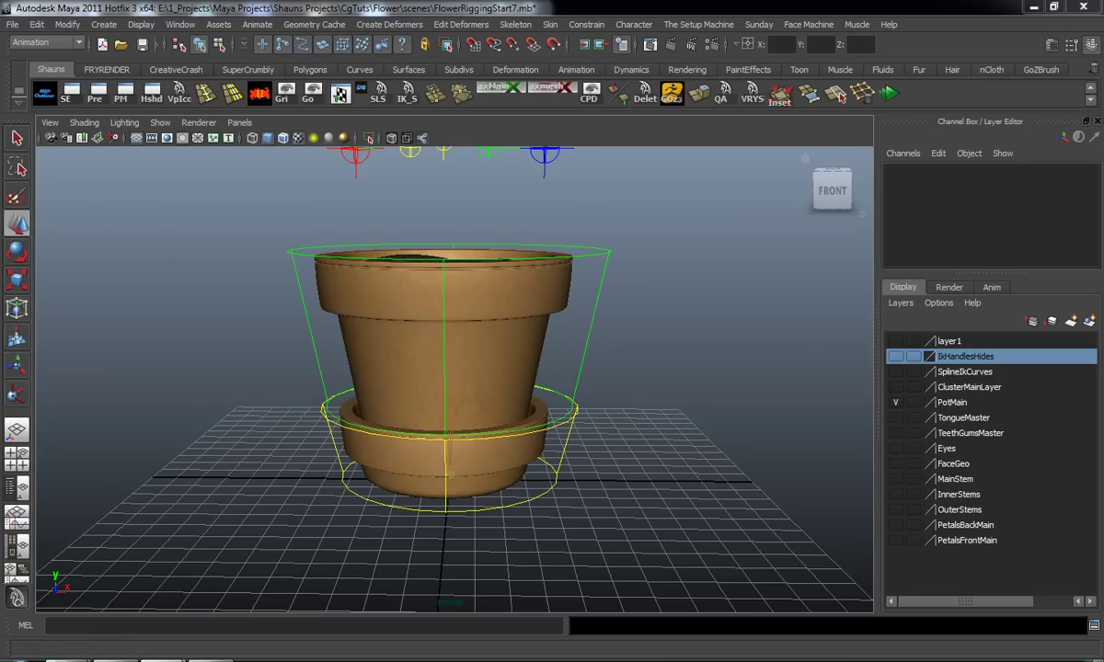
{"action": "left_click_drag", "start_coordinate": [899, 60], "coordinate": [864, 54]}
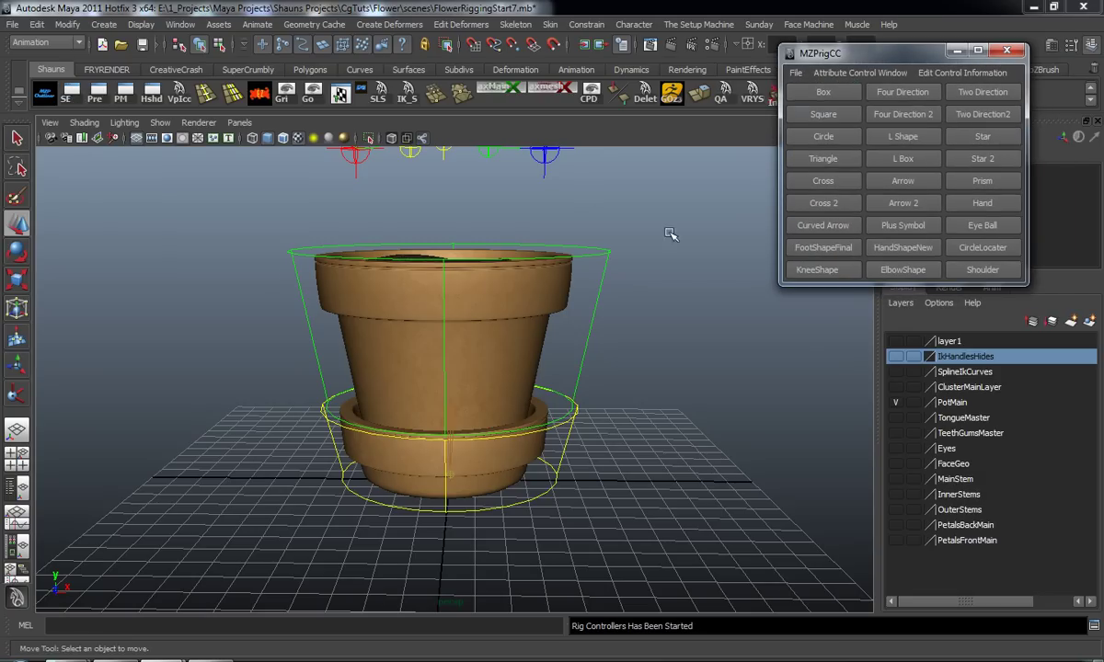
{"action": "middle_click_drag", "start_coordinate": [620, 255], "coordinate": [617, 265], "text": "alt"}
{"action": "left_click_drag", "start_coordinate": [616, 265], "coordinate": [413, 402], "text": "alt"}
{"action": "left_click", "coordinate": [897, 103]}
{"action": "key", "text": "Delete"}
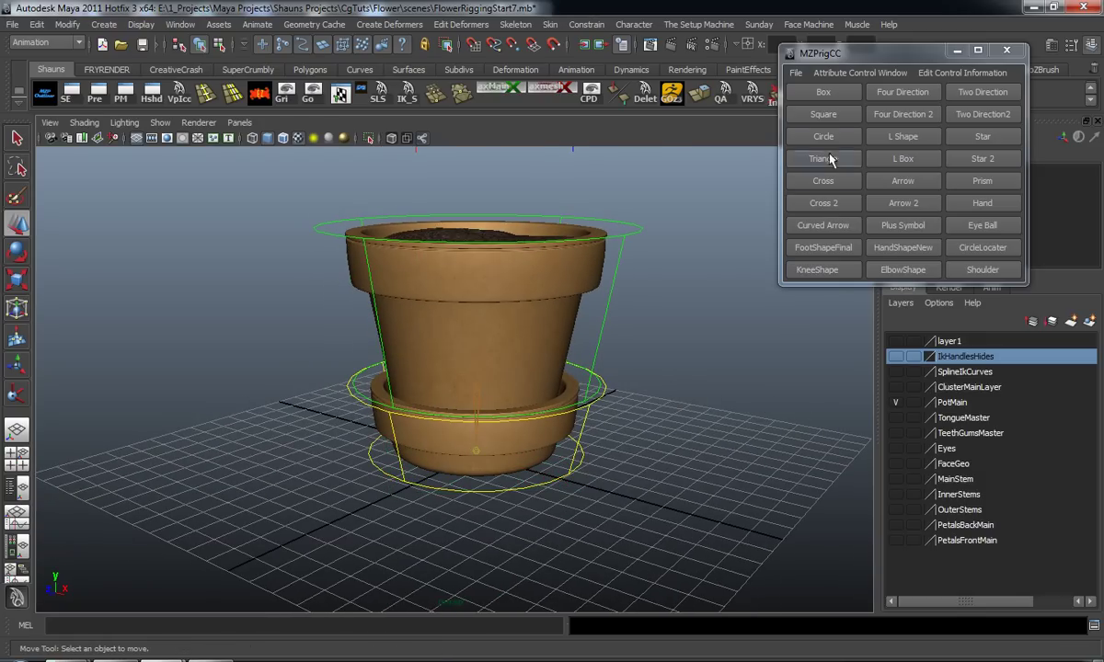
{"action": "left_click", "coordinate": [823, 180]}
Step: Enlarge the cross control, raise it around the middle of the pot and freeze its transformations
{"action": "left_click_drag", "start_coordinate": [543, 381], "coordinate": [515, 267], "text": "alt"}
{"action": "key", "text": "r"}
{"action": "key", "text": "w"}
{"action": "left_click_drag", "start_coordinate": [447, 251], "coordinate": [453, 222]}
{"action": "left_click_drag", "start_coordinate": [420, 263], "coordinate": [535, 272], "text": "alt"}
{"action": "left_click", "coordinate": [259, 94]}
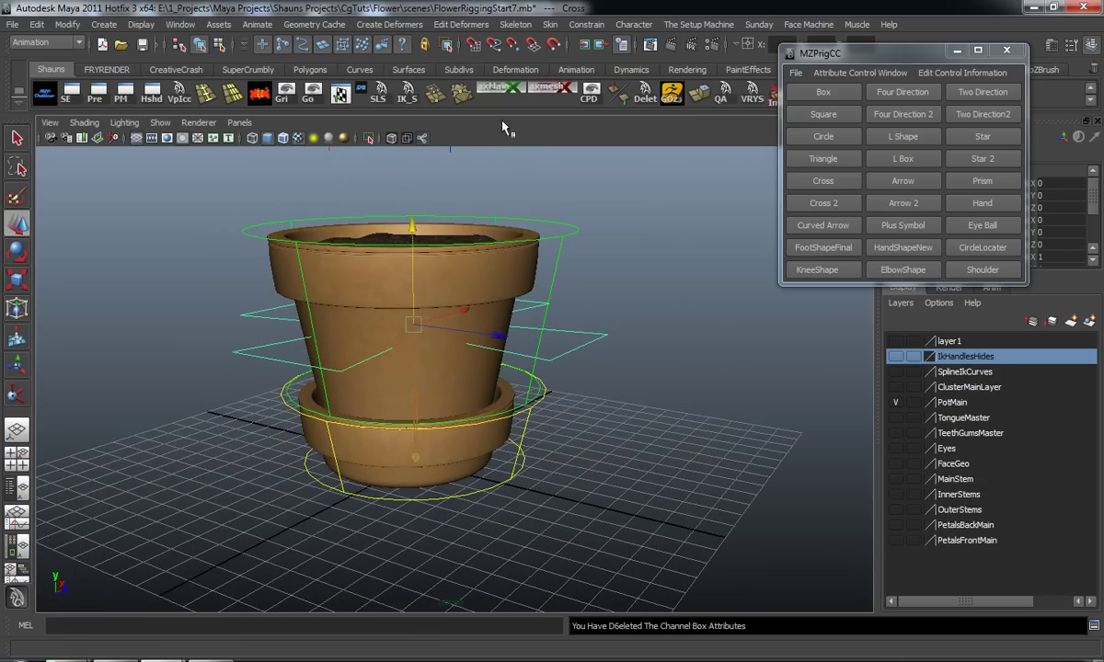
{"action": "left_click", "coordinate": [1006, 51]}
Step: Rename the cross control as CC_Pot_Sway
{"action": "left_click_drag", "start_coordinate": [469, 368], "coordinate": [709, 312], "text": "alt"}
{"action": "left_click", "coordinate": [911, 172]}
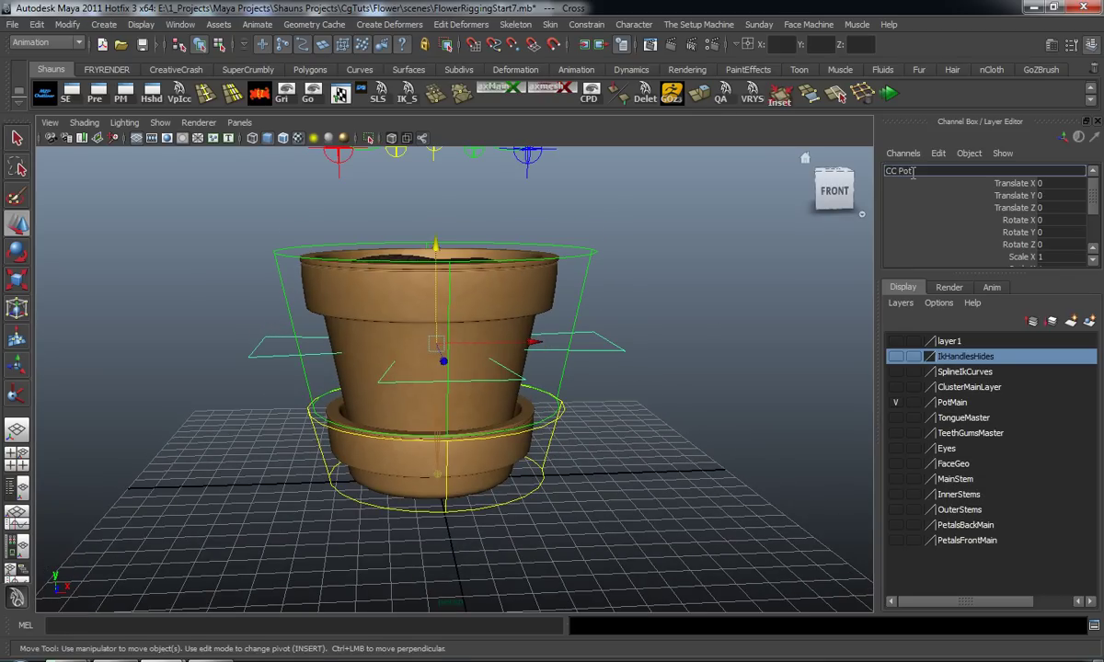
{"action": "type", "text": "CC_Pot_Sway"}
{"action": "key", "text": "Return"}
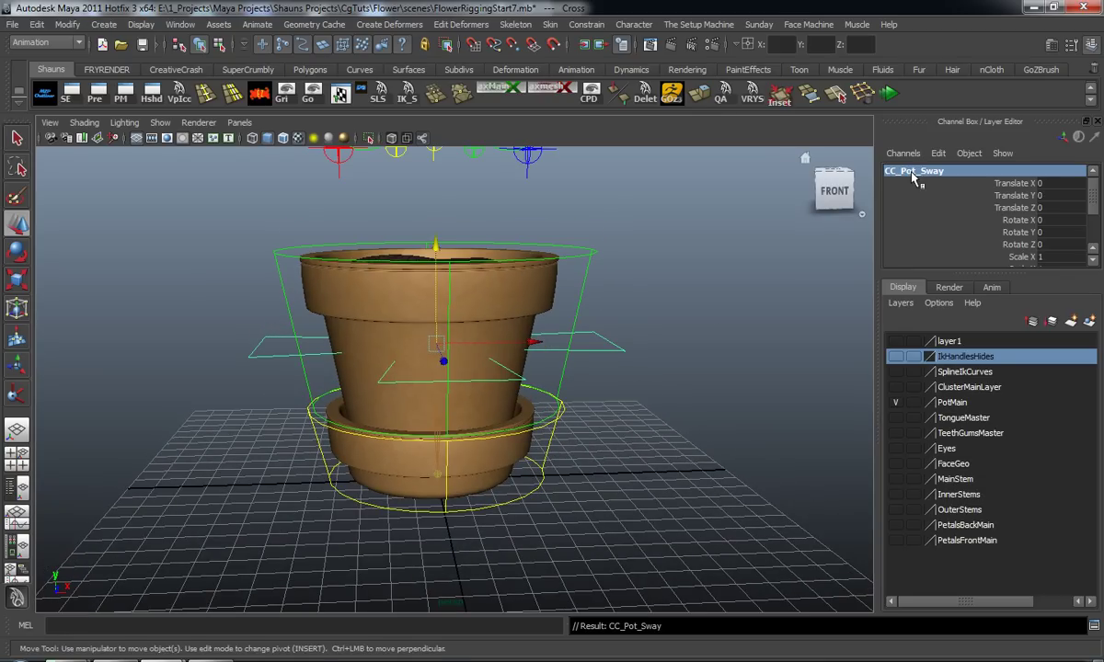
Step: Open the Color Changer tool with the CC_Pot_Sway control selected
{"action": "left_click_drag", "start_coordinate": [645, 320], "coordinate": [648, 348], "text": "alt"}
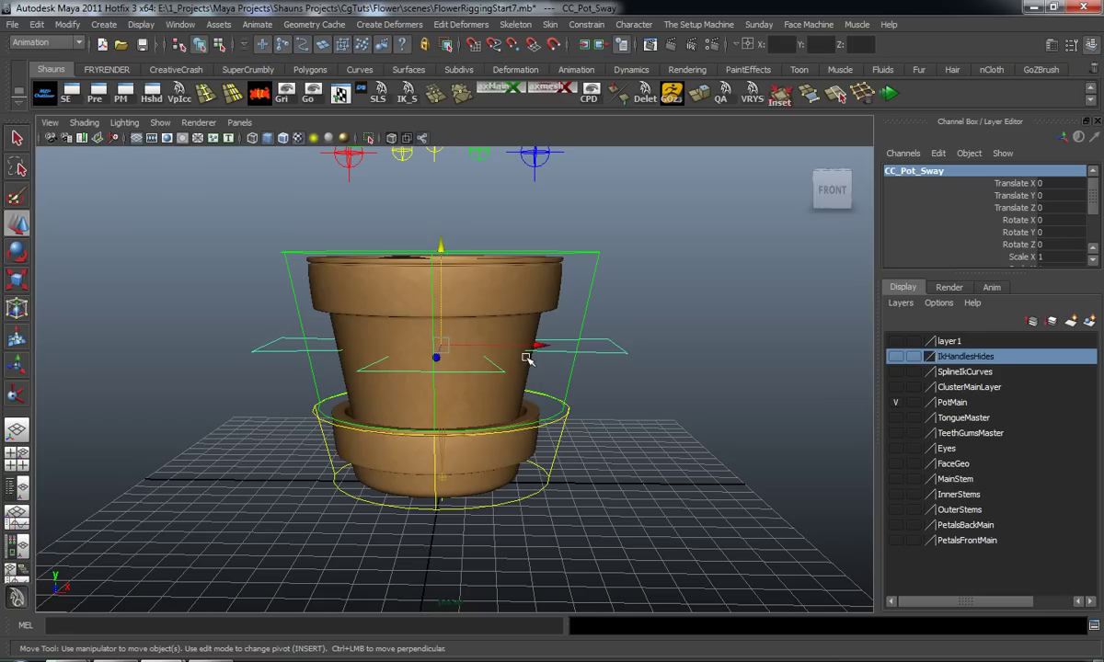
{"action": "left_click_drag", "start_coordinate": [521, 299], "coordinate": [486, 316], "text": "alt"}
{"action": "left_click", "coordinate": [271, 104]}
{"action": "middle_click_drag", "start_coordinate": [252, 315], "coordinate": [268, 307], "text": "alt"}
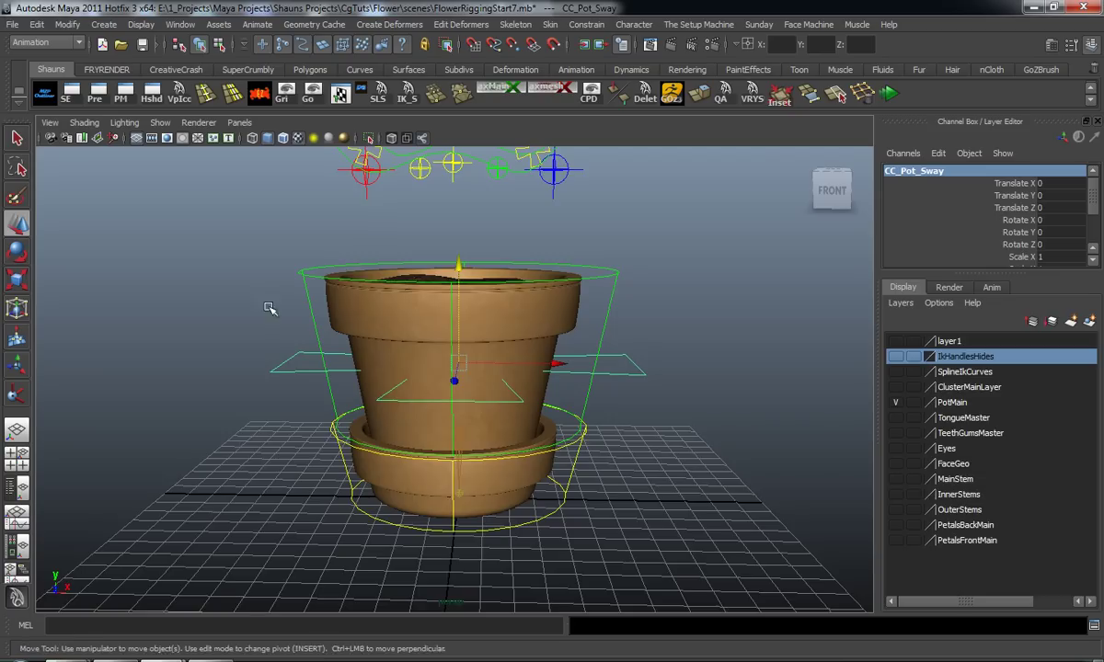
{"action": "left_click_drag", "start_coordinate": [387, 302], "coordinate": [386, 297], "text": "alt"}
{"action": "left_click", "coordinate": [227, 73]}
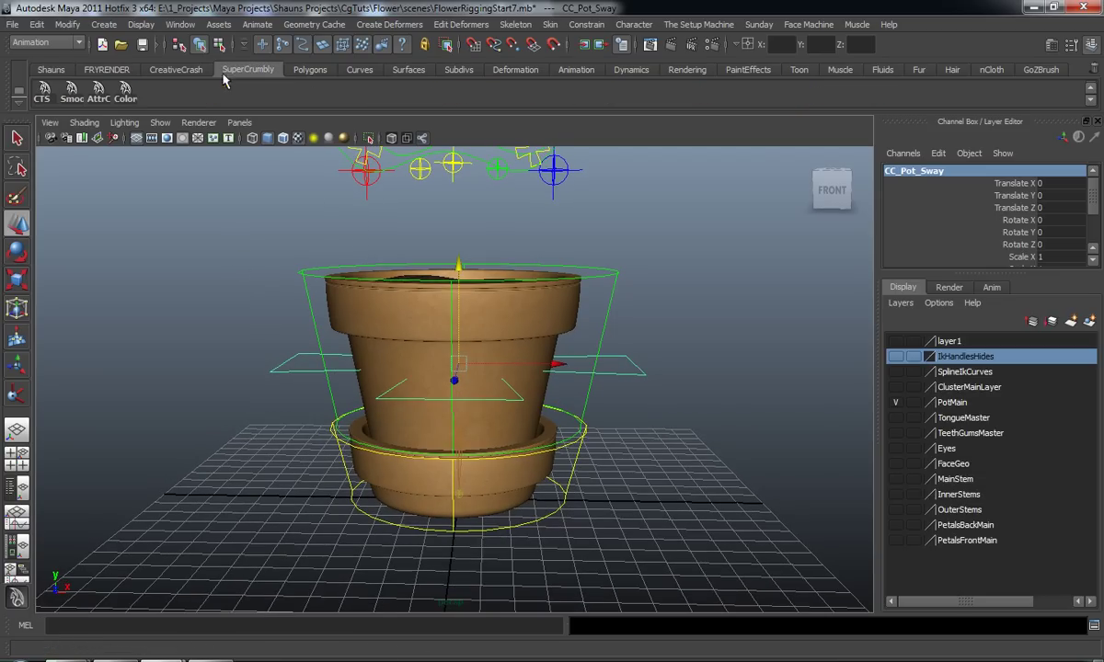
{"action": "left_click", "coordinate": [126, 89]}
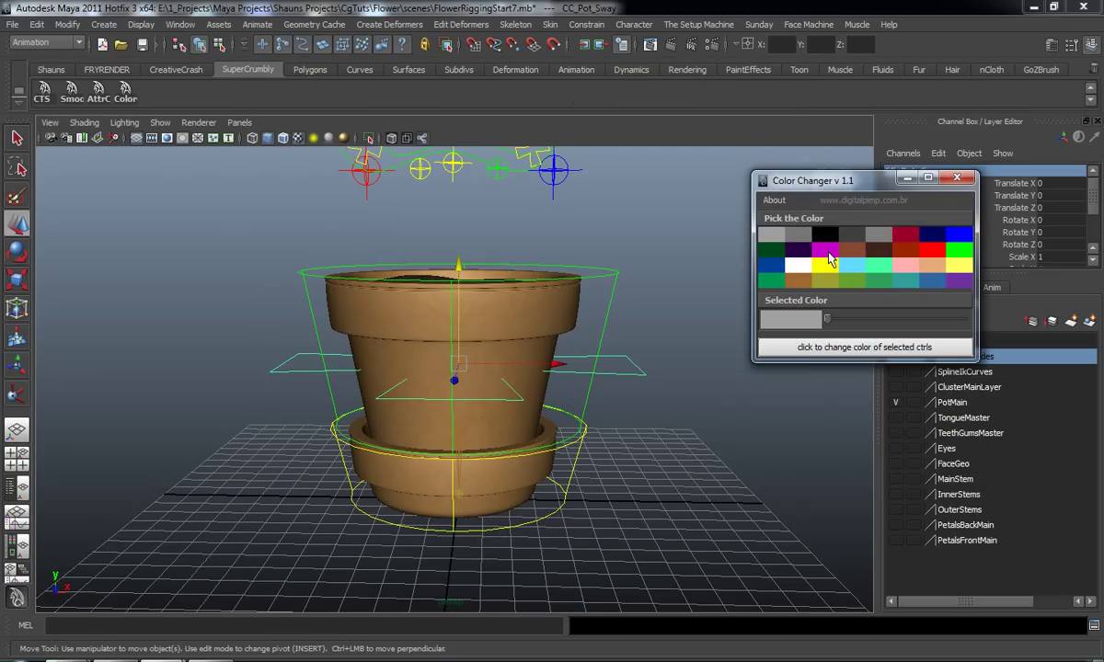
Step: Try recolouring the CC_Pot_Sway control blue and undo the change
{"action": "left_click", "coordinate": [957, 236]}
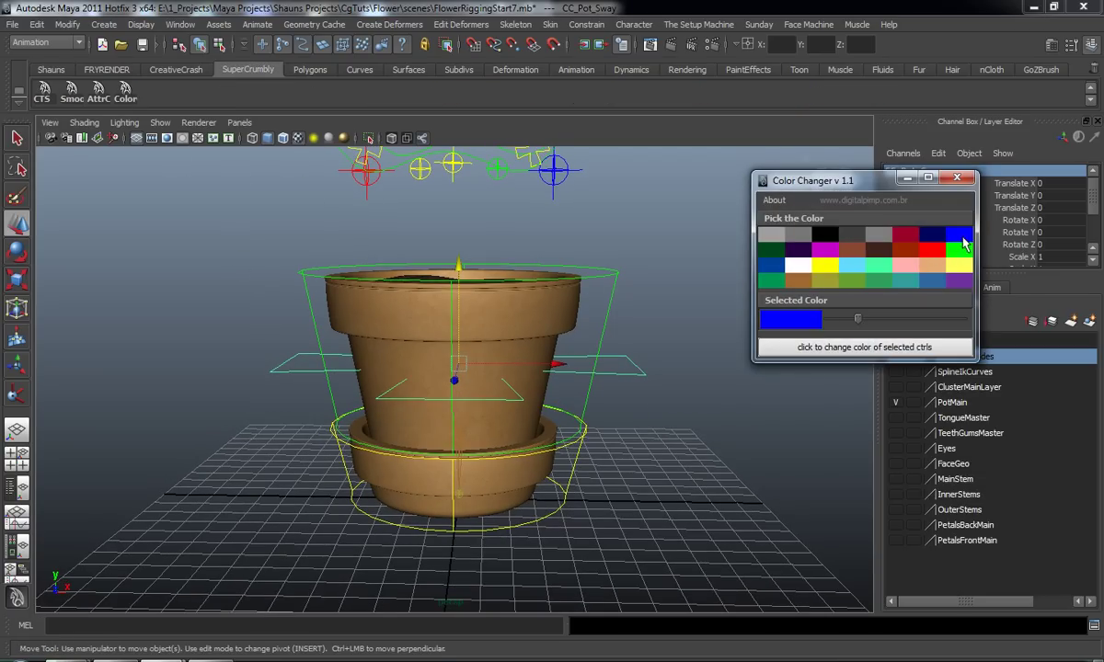
{"action": "left_click", "coordinate": [862, 346]}
{"action": "left_click_drag", "start_coordinate": [706, 433], "coordinate": [648, 454], "text": "alt"}
{"action": "key", "text": "ctrl+z"}
Step: Recolour the CC_Pot_Sway control yellow and close the Color Changer
{"action": "left_click", "coordinate": [825, 265]}
{"action": "left_click", "coordinate": [840, 346]}
{"action": "left_click_drag", "start_coordinate": [715, 386], "coordinate": [644, 428], "text": "alt"}
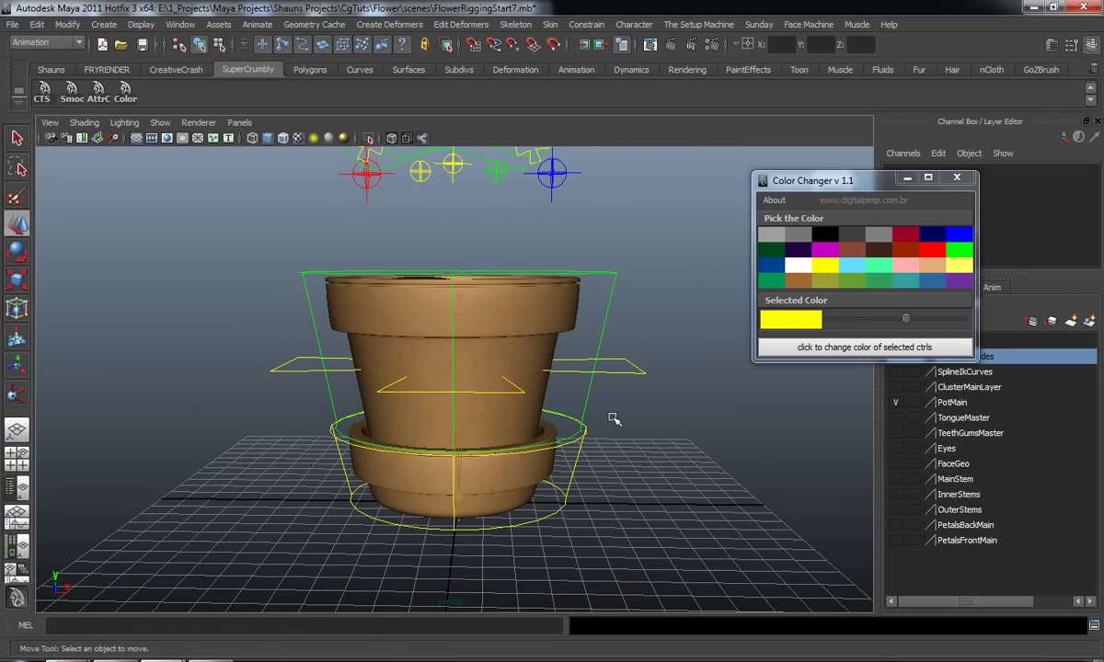
{"action": "left_click", "coordinate": [965, 179]}
{"action": "left_click_drag", "start_coordinate": [599, 375], "coordinate": [517, 369], "text": "alt"}
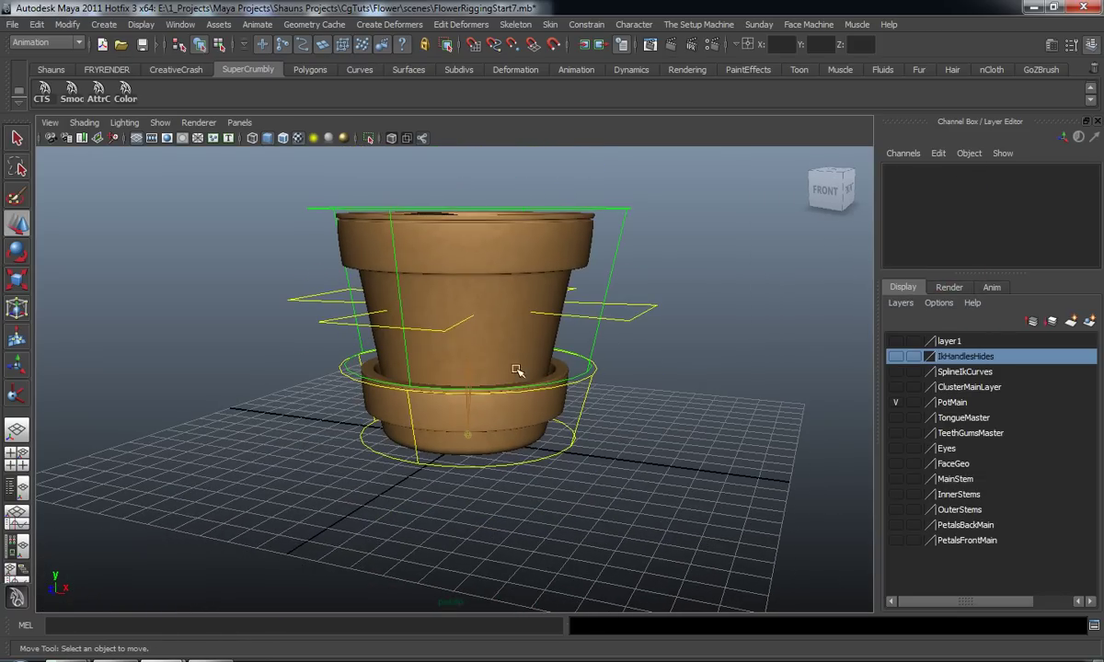
Step: Delete the temporary layer1 display layer and put the saucer's joint chain on a new hidden layer
{"action": "right_click", "coordinate": [945, 342]}
{"action": "left_click", "coordinate": [912, 475]}
{"action": "scroll", "coordinate": [636, 424], "scroll_direction": "up", "scroll_amount": 5}
{"action": "left_click", "coordinate": [440, 305]}
{"action": "left_click_drag", "start_coordinate": [460, 324], "coordinate": [552, 351], "text": "alt"}
{"action": "left_click", "coordinate": [1071, 321]}
{"action": "left_click", "coordinate": [734, 406]}
Step: Add the saucer's IK handle at the base of the pot to the IkHandlesHides display layer
{"action": "left_click_drag", "start_coordinate": [735, 407], "coordinate": [583, 362], "text": "alt"}
{"action": "left_click", "coordinate": [477, 532]}
{"action": "left_click_drag", "start_coordinate": [493, 530], "coordinate": [520, 580], "text": "alt"}
{"action": "left_click_drag", "start_coordinate": [530, 455], "coordinate": [565, 492]}
{"action": "key", "text": "ctrl+z"}
{"action": "right_click", "coordinate": [950, 356]}
{"action": "left_click", "coordinate": [965, 364]}
Step: Parent the pot's IK handle at the base to the CC_Pot_Sway control
{"action": "left_click", "coordinate": [475, 490]}
{"action": "left_click", "coordinate": [443, 452]}
{"action": "left_click_drag", "start_coordinate": [469, 456], "coordinate": [513, 502], "text": "alt"}
{"action": "left_click_drag", "start_coordinate": [523, 439], "coordinate": [550, 436]}
{"action": "key", "text": "ctrl+z"}
{"action": "scroll", "coordinate": [541, 377], "scroll_direction": "down", "scroll_amount": 4}
{"action": "middle_click_drag", "start_coordinate": [584, 357], "coordinate": [586, 431], "text": "alt"}
{"action": "left_click_drag", "start_coordinate": [587, 430], "coordinate": [583, 430], "text": "alt"}
{"action": "left_click", "coordinate": [606, 342]}
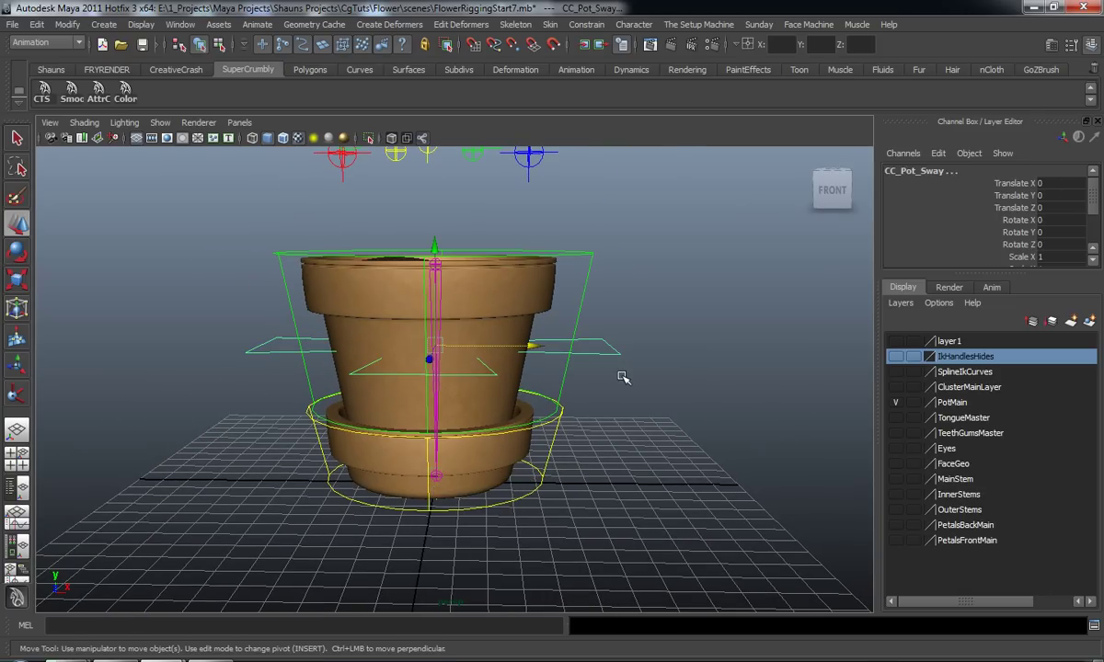
{"action": "key", "text": "ctrl+z"}
{"action": "left_click", "coordinate": [623, 385]}
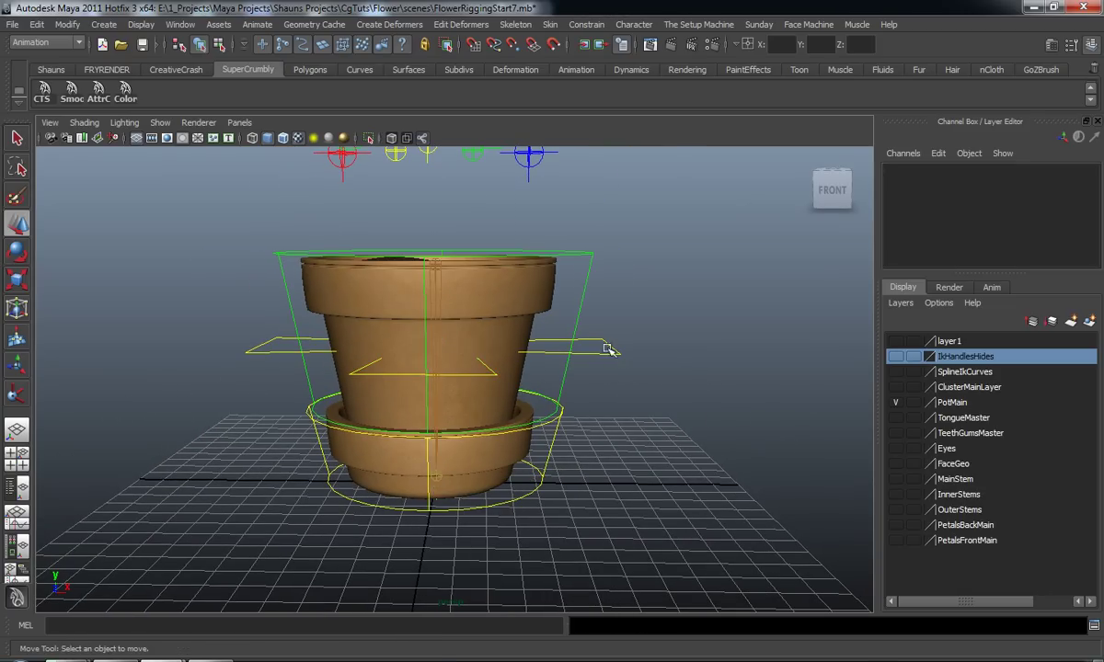
Step: Test-move the CC_Pot_Sway control to check the pot's swaying, and undo the moves
{"action": "left_click", "coordinate": [609, 347]}
{"action": "left_click_drag", "start_coordinate": [617, 360], "coordinate": [618, 370], "text": "alt"}
{"action": "mouse_move", "coordinate": [528, 344]}
{"action": "left_mouse_down"}
{"action": "mouse_move", "coordinate": [509, 345]}
{"action": "mouse_move", "coordinate": [655, 348]}
{"action": "mouse_move", "coordinate": [519, 362]}
{"action": "mouse_move", "coordinate": [538, 362]}
{"action": "left_mouse_up"}
{"action": "key", "text": "ctrl+z"}
{"action": "key", "text": "ctrl+z"}
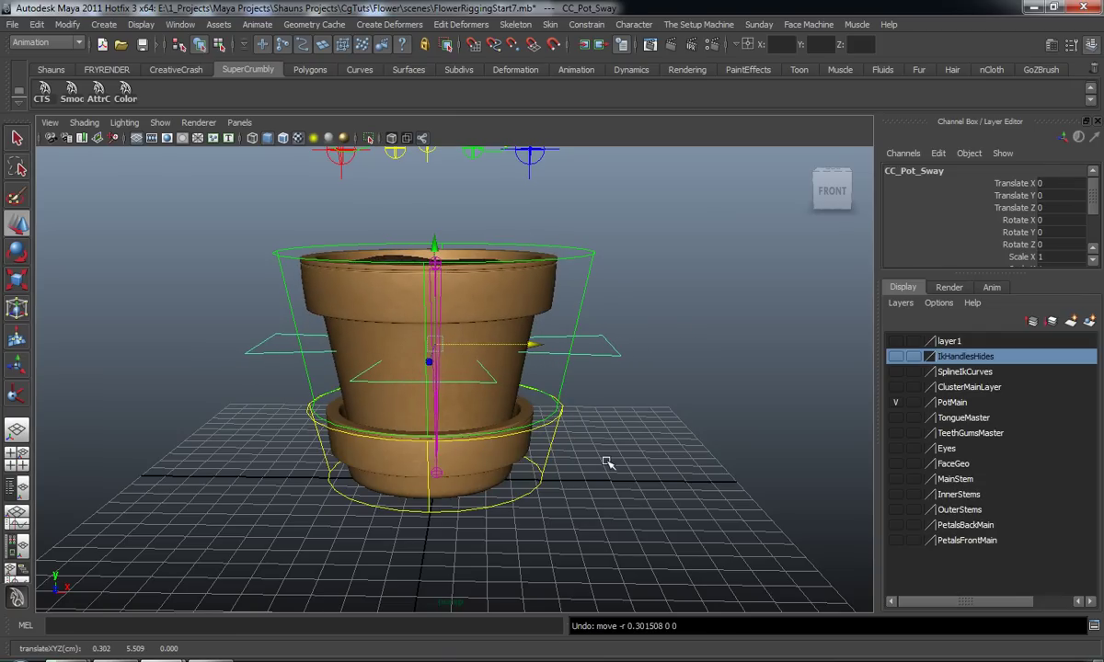
{"action": "left_click", "coordinate": [607, 465]}
{"action": "left_click", "coordinate": [593, 356]}
{"action": "left_click_drag", "start_coordinate": [436, 344], "coordinate": [350, 366]}
{"action": "key", "text": "ctrl+z"}
{"action": "left_click", "coordinate": [228, 318]}
Step: Parent the pot's joint chain, joint209, to the CC_PotMain1 control
{"action": "left_click_drag", "start_coordinate": [283, 302], "coordinate": [377, 345], "text": "alt"}
{"action": "left_click", "coordinate": [428, 262]}
{"action": "left_click_drag", "start_coordinate": [626, 331], "coordinate": [562, 281], "text": "alt"}
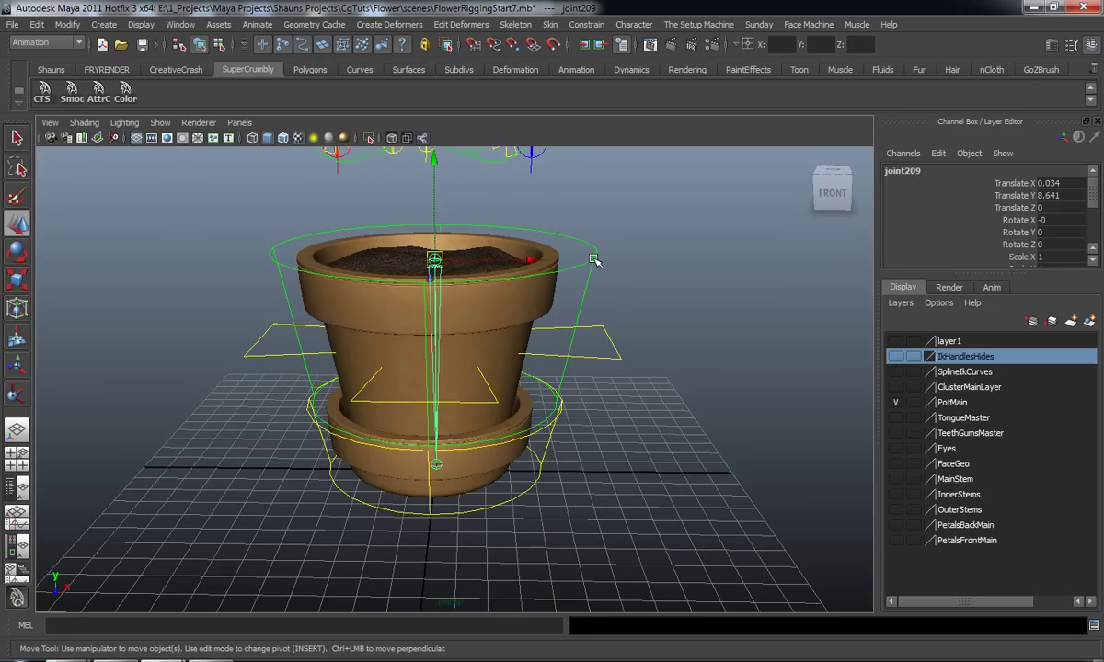
{"action": "left_click", "coordinate": [593, 260]}
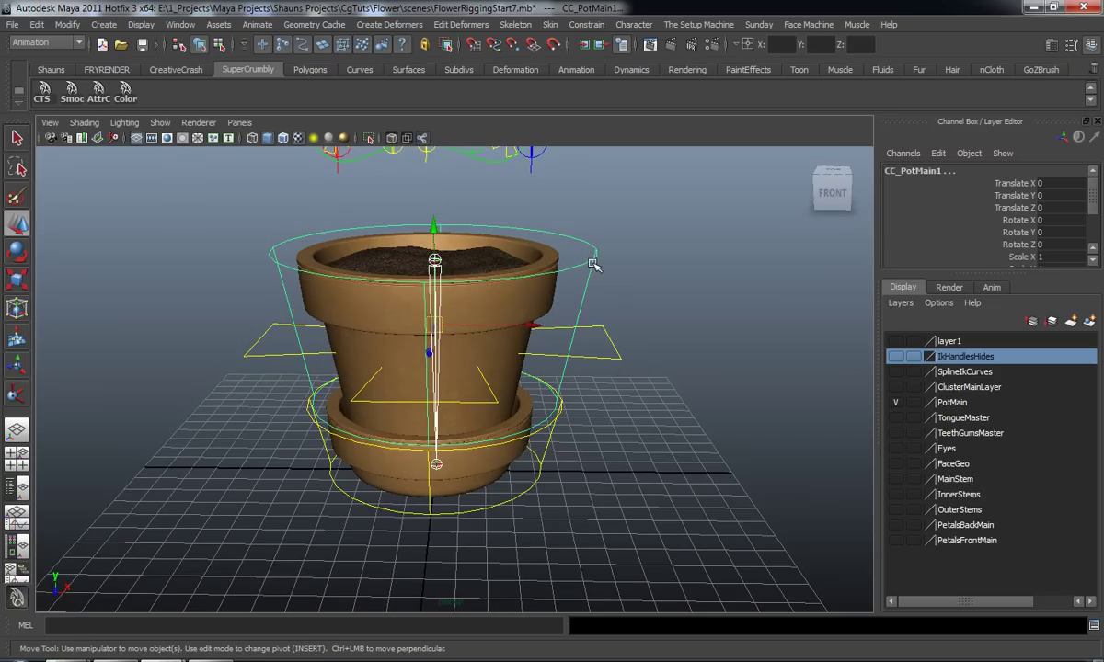
{"action": "key", "text": "p"}
Step: Test-move the CC_PotMain1 control and undo the move
{"action": "left_click", "coordinate": [592, 259]}
{"action": "left_click_drag", "start_coordinate": [440, 292], "coordinate": [409, 290]}
{"action": "key", "text": "ctrl+z"}
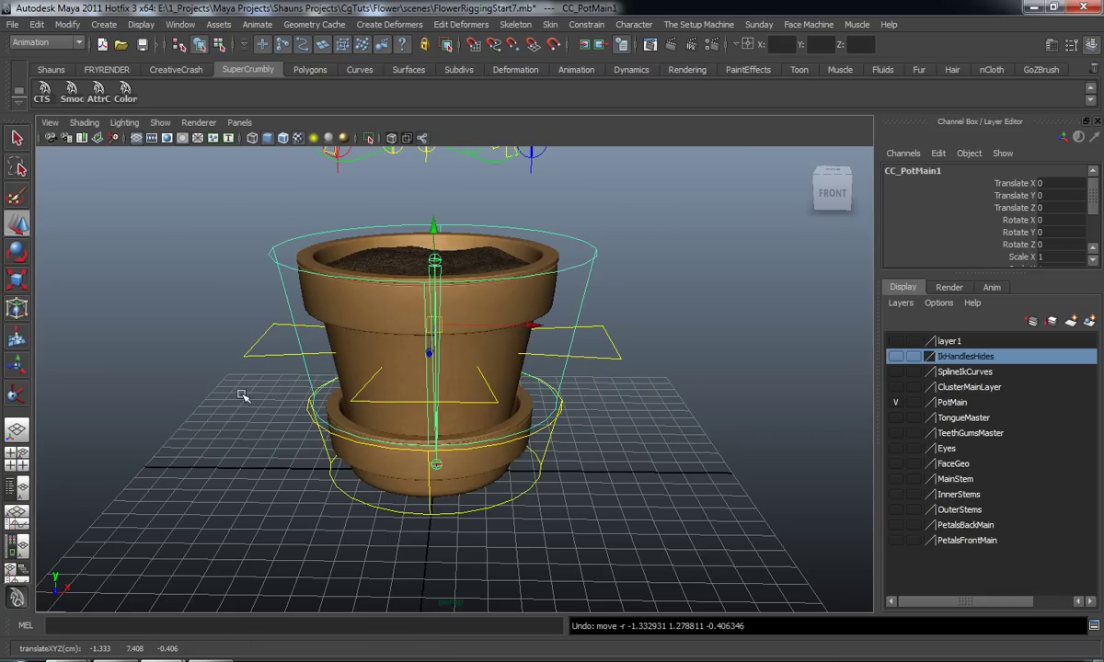
Step: Parent the CC_Pot_Sway control to the CC_PotMain1 control and test-move the hierarchy, undoing the move
{"action": "left_click", "coordinate": [250, 357]}
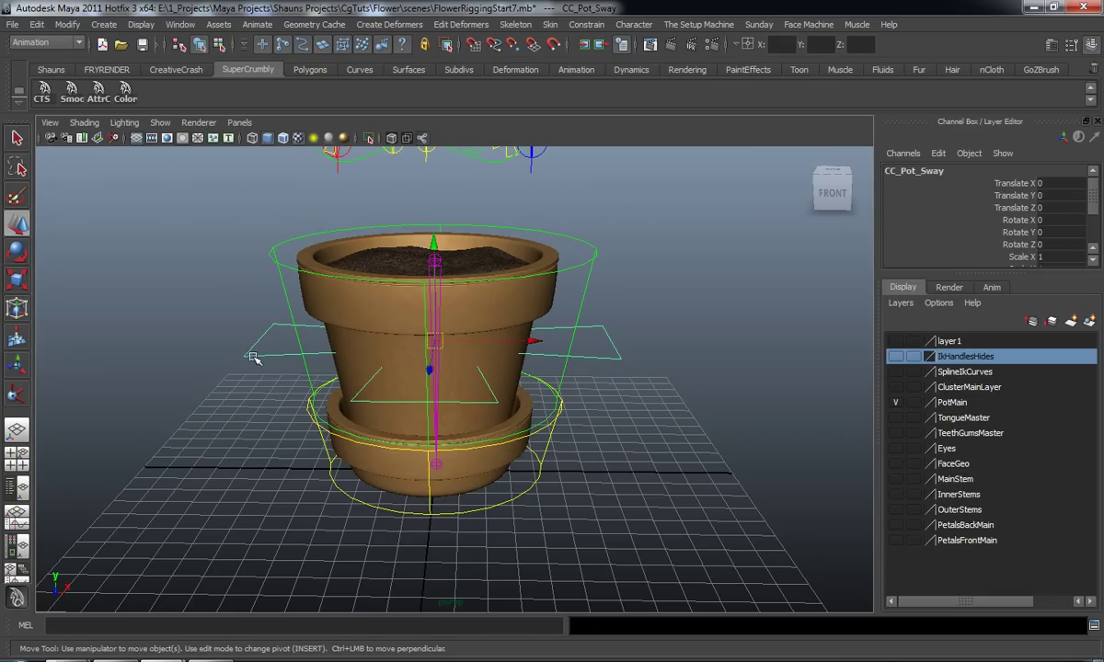
{"action": "left_click", "coordinate": [596, 258]}
{"action": "mouse_move", "coordinate": [438, 322]}
{"action": "left_mouse_down"}
{"action": "mouse_move", "coordinate": [450, 340]}
{"action": "mouse_move", "coordinate": [424, 335]}
{"action": "mouse_move", "coordinate": [417, 316]}
{"action": "left_mouse_up"}
{"action": "key", "text": "ctrl+z"}
{"action": "key", "text": "ctrl+z"}
Step: Try moving the sway control and the main pot control in combination, and undo all the moves
{"action": "left_click_drag", "start_coordinate": [434, 375], "coordinate": [405, 377]}
{"action": "left_click", "coordinate": [572, 268]}
{"action": "key", "text": "ctrl+z"}
{"action": "key", "text": "ctrl+z"}
{"action": "key", "text": "ctrl+z"}
{"action": "key", "text": "ctrl+z"}
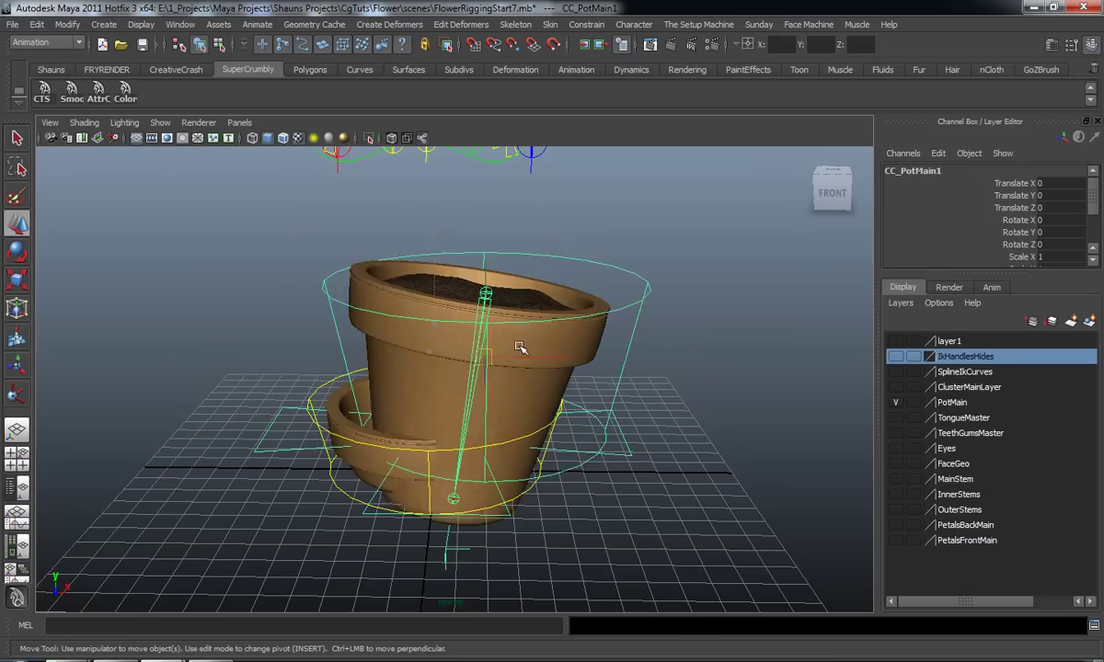
Step: Clear the selection and examine the pot and saucer with their control curves from several angles
{"action": "left_click", "coordinate": [588, 440]}
{"action": "left_click_drag", "start_coordinate": [568, 460], "coordinate": [564, 439], "text": "alt"}
{"action": "middle_click_drag", "start_coordinate": [564, 439], "coordinate": [566, 394], "text": "alt"}
{"action": "right_click_drag", "start_coordinate": [566, 395], "coordinate": [540, 436], "text": "alt"}
{"action": "left_click_drag", "start_coordinate": [459, 437], "coordinate": [431, 436], "text": "alt"}
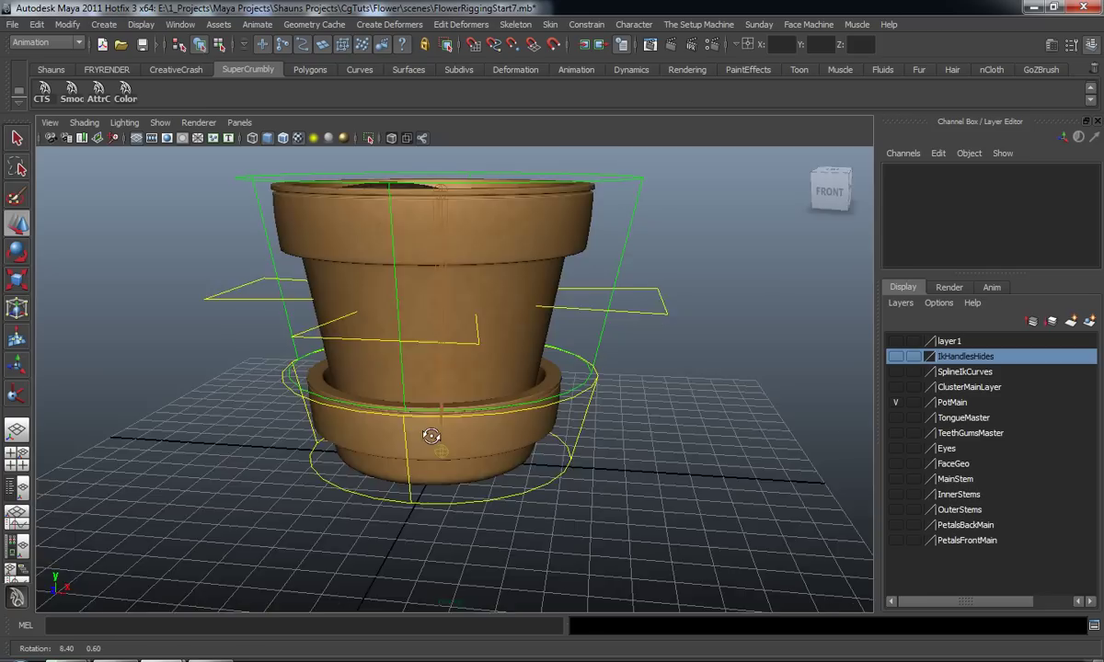
{"action": "scroll", "coordinate": [431, 435], "scroll_direction": "up", "scroll_amount": 6}
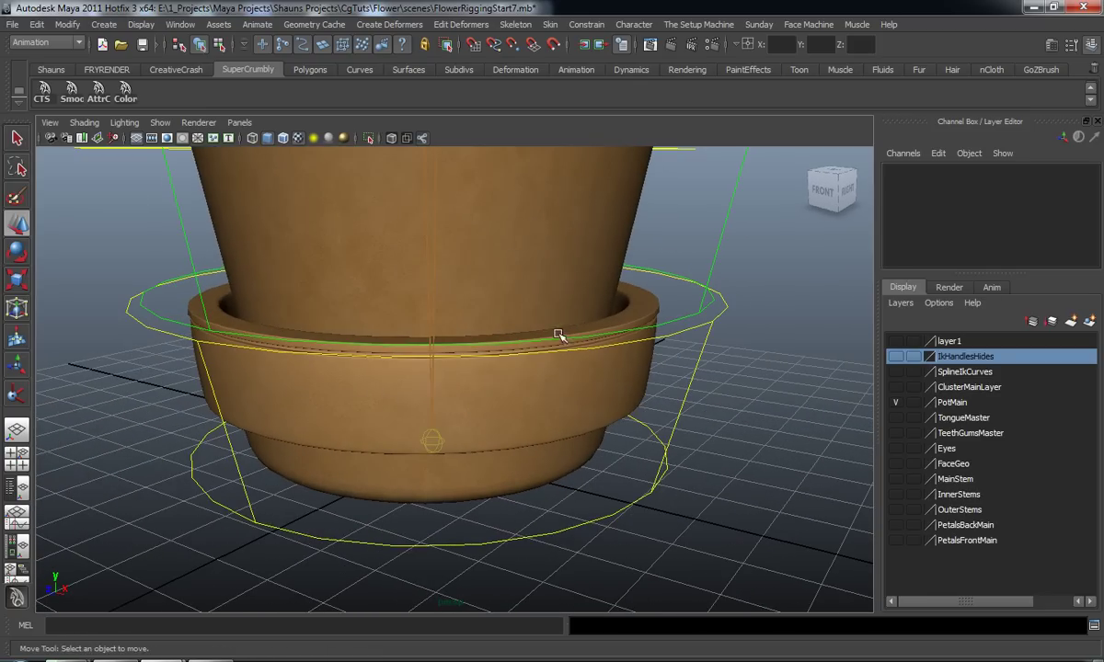
{"action": "scroll", "coordinate": [433, 382], "scroll_direction": "down", "scroll_amount": 5}
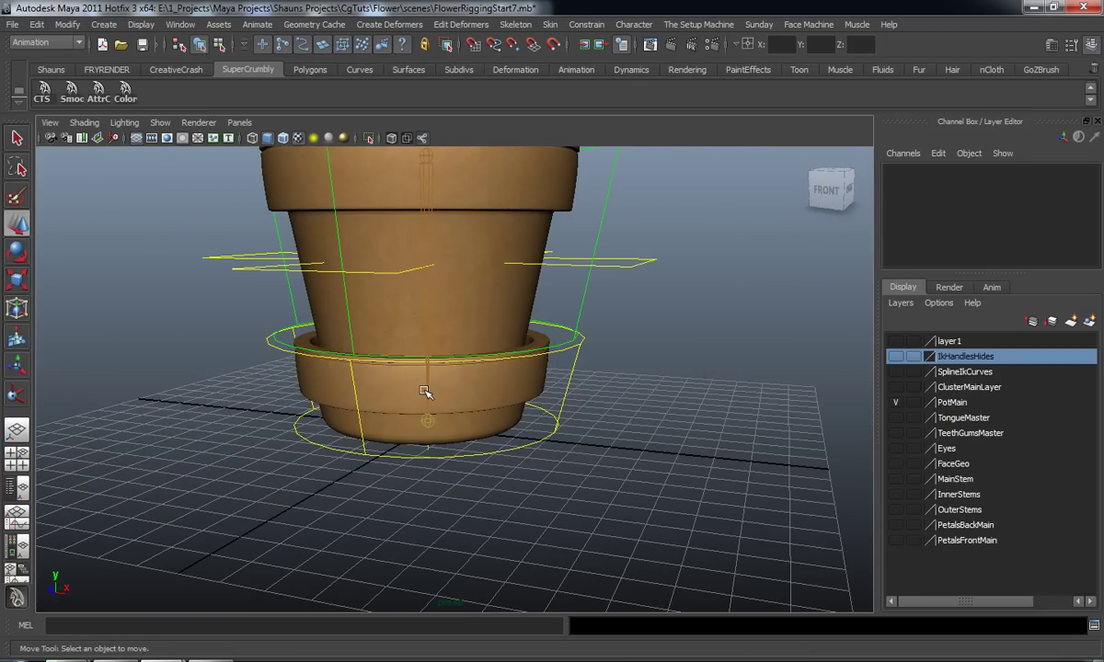
{"action": "middle_click_drag", "start_coordinate": [424, 391], "coordinate": [429, 409], "text": "alt"}
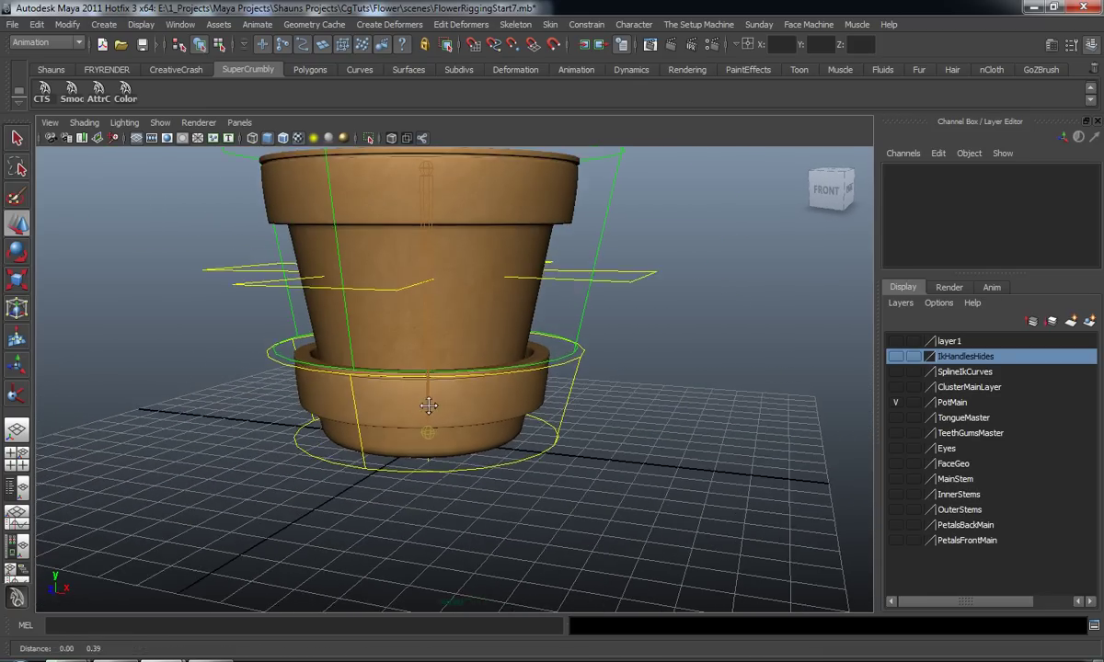
{"action": "left_click_drag", "start_coordinate": [429, 410], "coordinate": [576, 390], "text": "alt"}
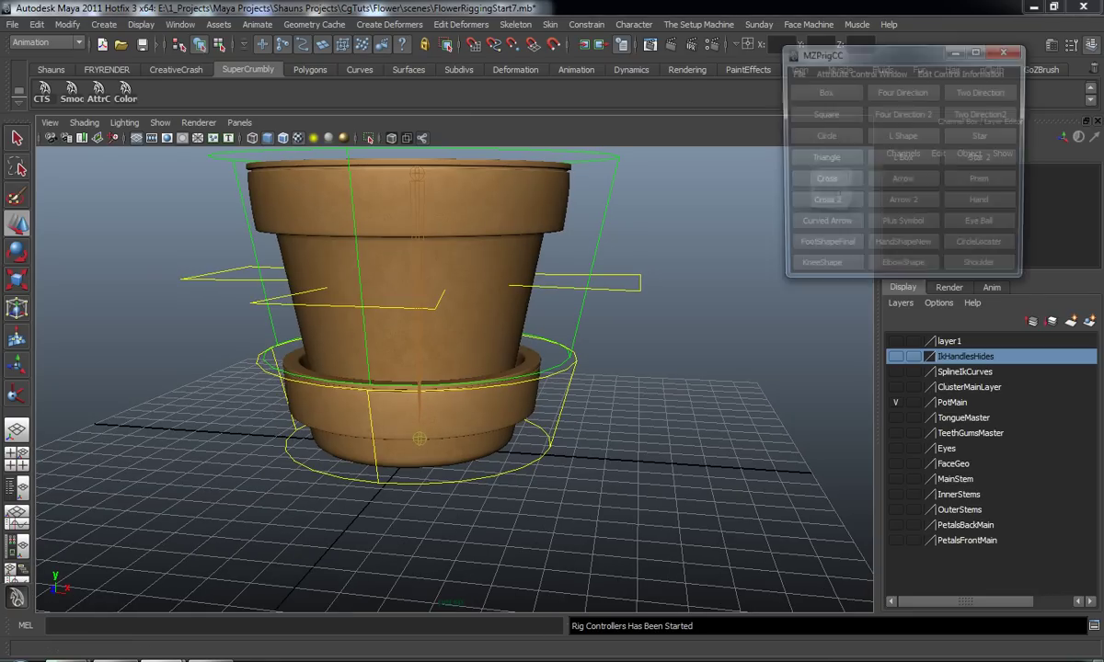
Step: Create a Cross control curve, scale it up to about 1.884 and raise it to about Y 1.423 around the saucer
{"action": "left_click", "coordinate": [823, 184]}
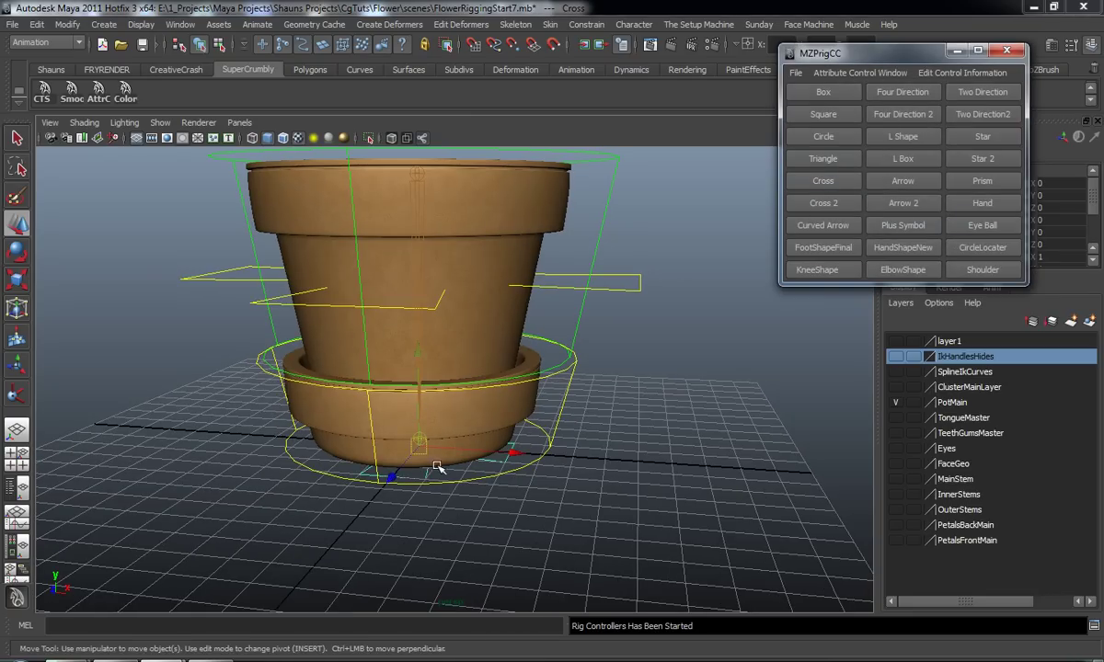
{"action": "key", "text": "r"}
{"action": "left_click_drag", "start_coordinate": [420, 447], "coordinate": [539, 461]}
{"action": "key", "text": "w"}
{"action": "left_click_drag", "start_coordinate": [419, 355], "coordinate": [416, 305]}
{"action": "left_click_drag", "start_coordinate": [414, 331], "coordinate": [543, 387], "text": "alt"}
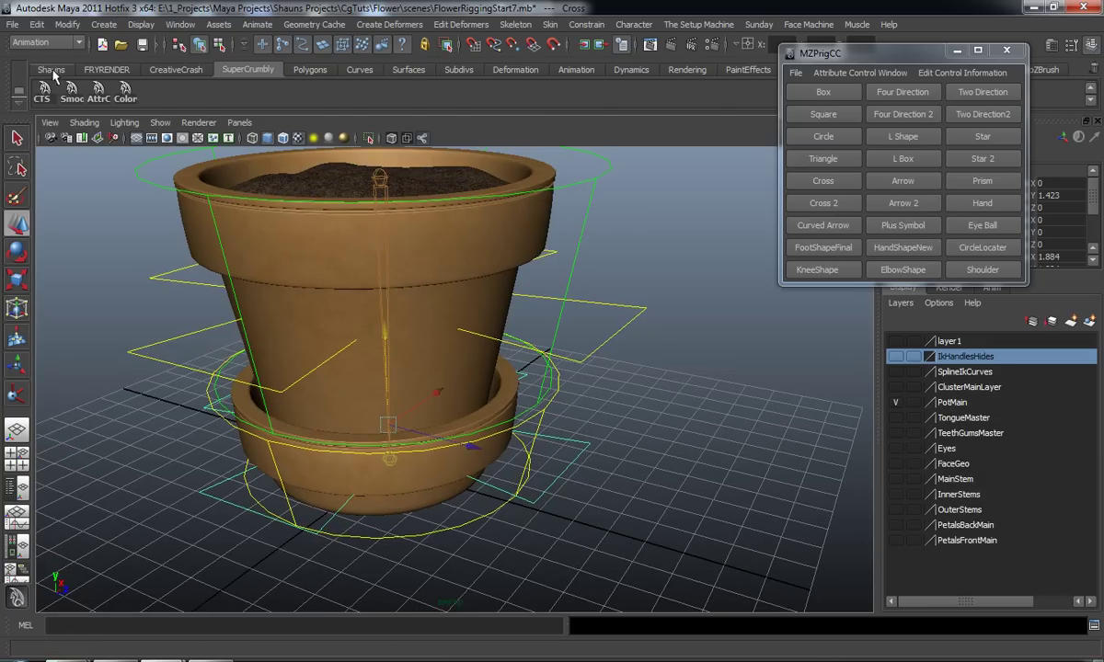
Step: Freeze the cross curve's transformations and rename it CC_Pot_Base_Sway
{"action": "left_click", "coordinate": [51, 70]}
{"action": "left_click", "coordinate": [611, 433]}
{"action": "left_click_drag", "start_coordinate": [611, 433], "coordinate": [704, 342], "text": "alt"}
{"action": "left_click", "coordinate": [603, 404]}
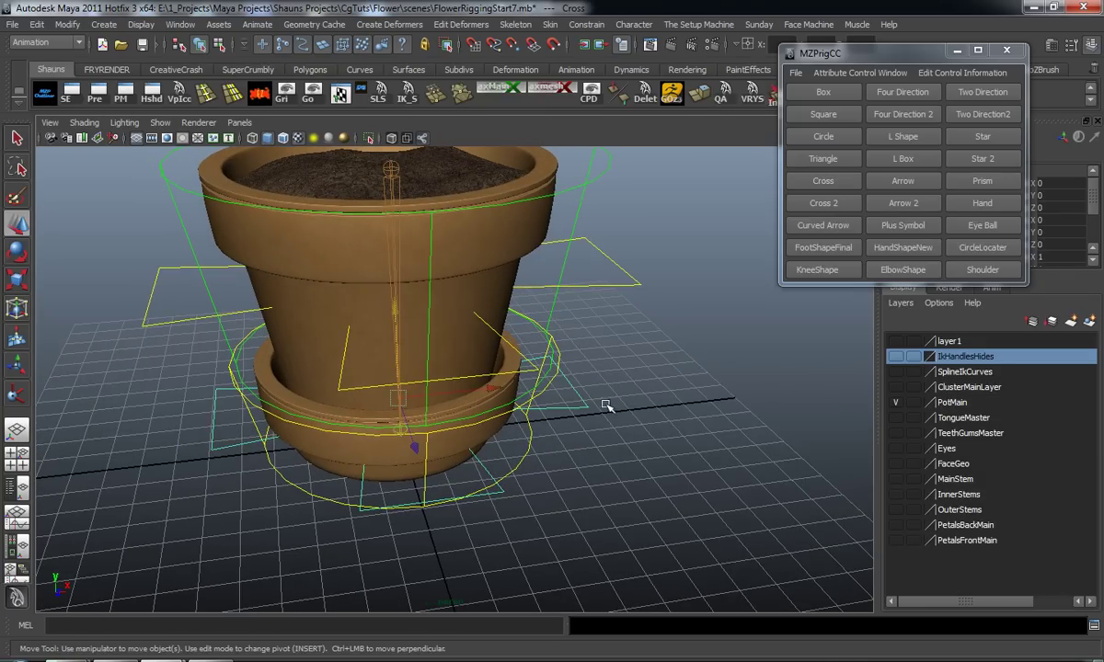
{"action": "left_click", "coordinate": [957, 51]}
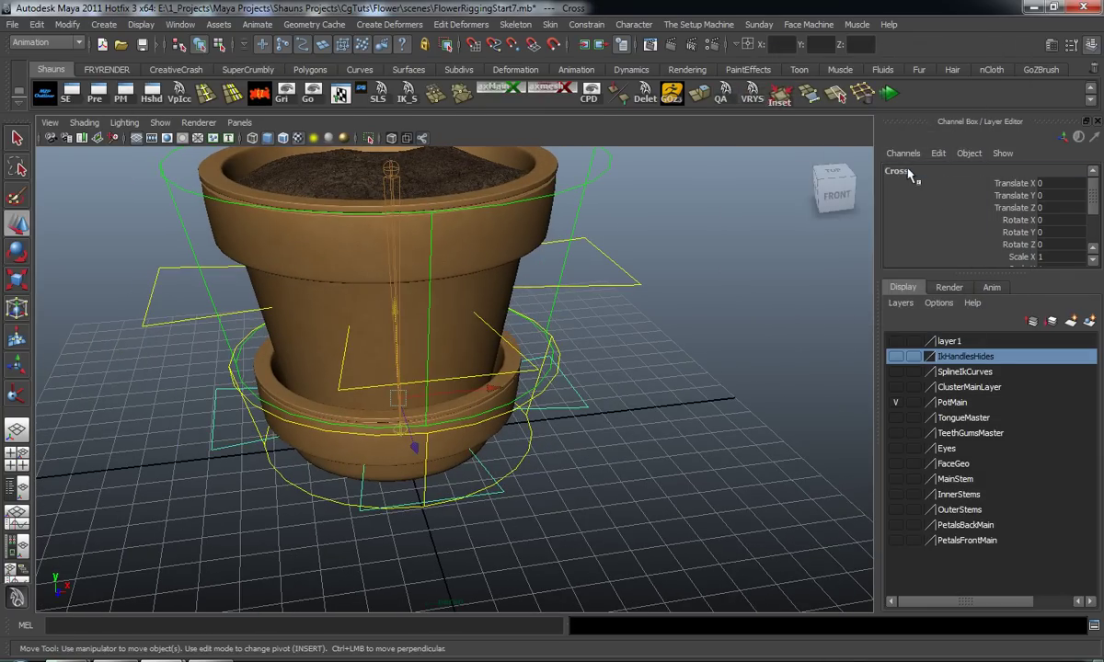
{"action": "left_click", "coordinate": [909, 170]}
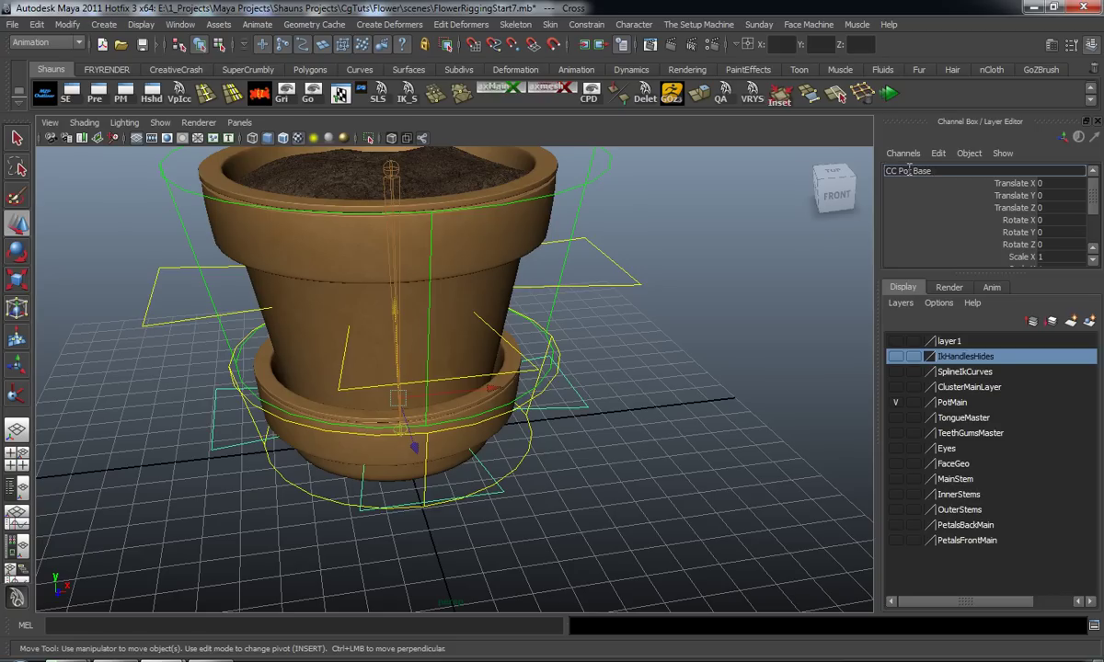
{"action": "type", "text": "CC_Pot_Base_Sway"}
{"action": "key", "text": "Return"}
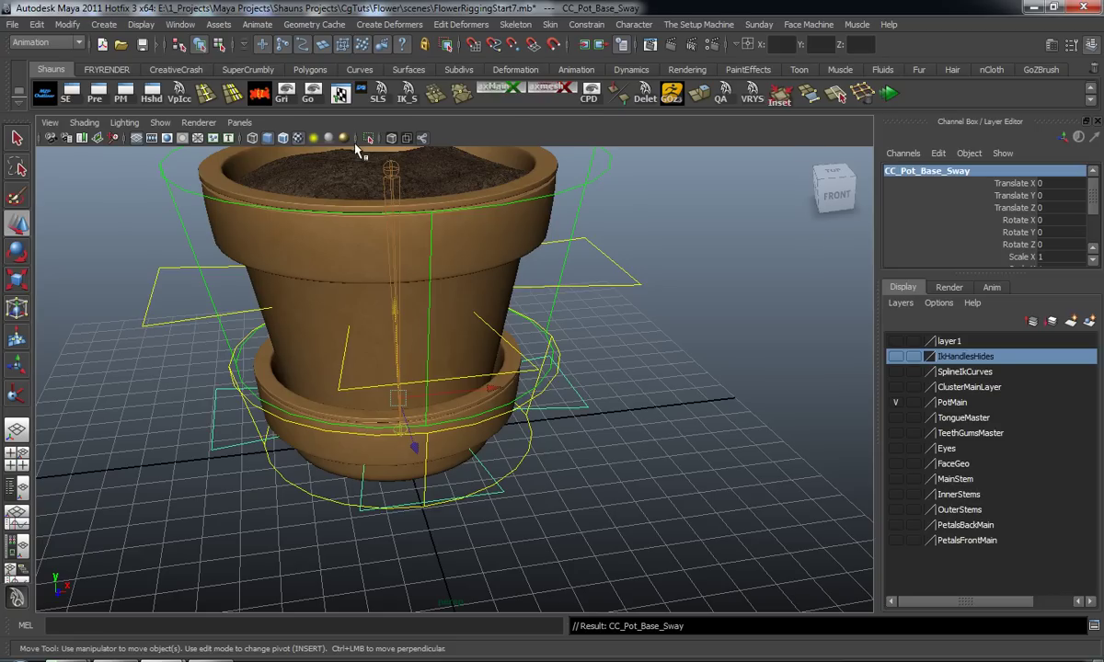
Step: Colour the CC_Pot_Base_Sway control magenta with the Color Changer
{"action": "left_click", "coordinate": [179, 71]}
{"action": "left_click", "coordinate": [248, 70]}
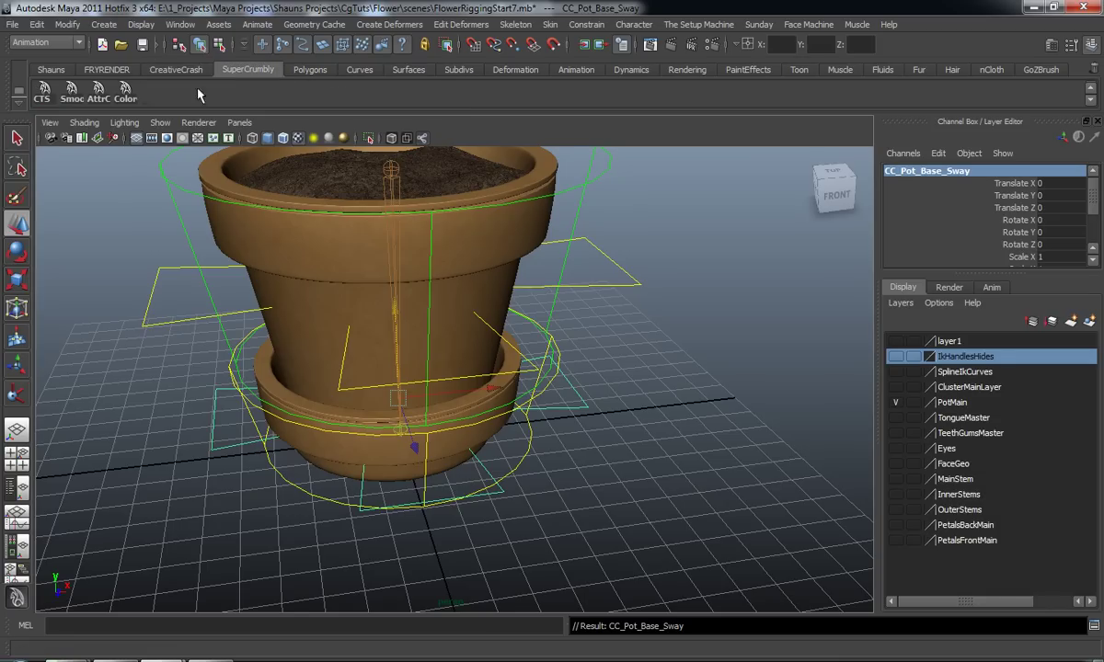
{"action": "left_click", "coordinate": [125, 92]}
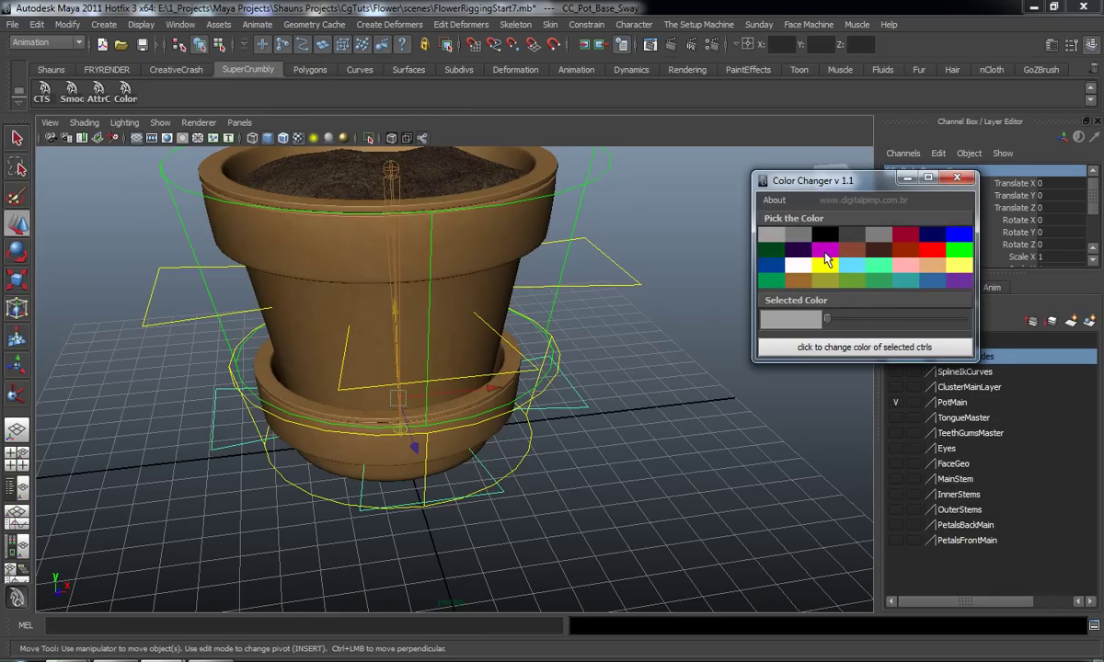
{"action": "left_click", "coordinate": [825, 253]}
{"action": "left_click", "coordinate": [825, 348]}
Step: Close the Color Changer and delete the layer1 display layer
{"action": "left_click_drag", "start_coordinate": [652, 414], "coordinate": [593, 404], "text": "alt"}
{"action": "left_click_drag", "start_coordinate": [556, 450], "coordinate": [527, 448], "text": "alt"}
{"action": "left_click", "coordinate": [431, 436]}
{"action": "scroll", "coordinate": [643, 439], "scroll_direction": "down", "scroll_amount": 3}
{"action": "middle_click_drag", "start_coordinate": [643, 439], "coordinate": [636, 485], "text": "alt"}
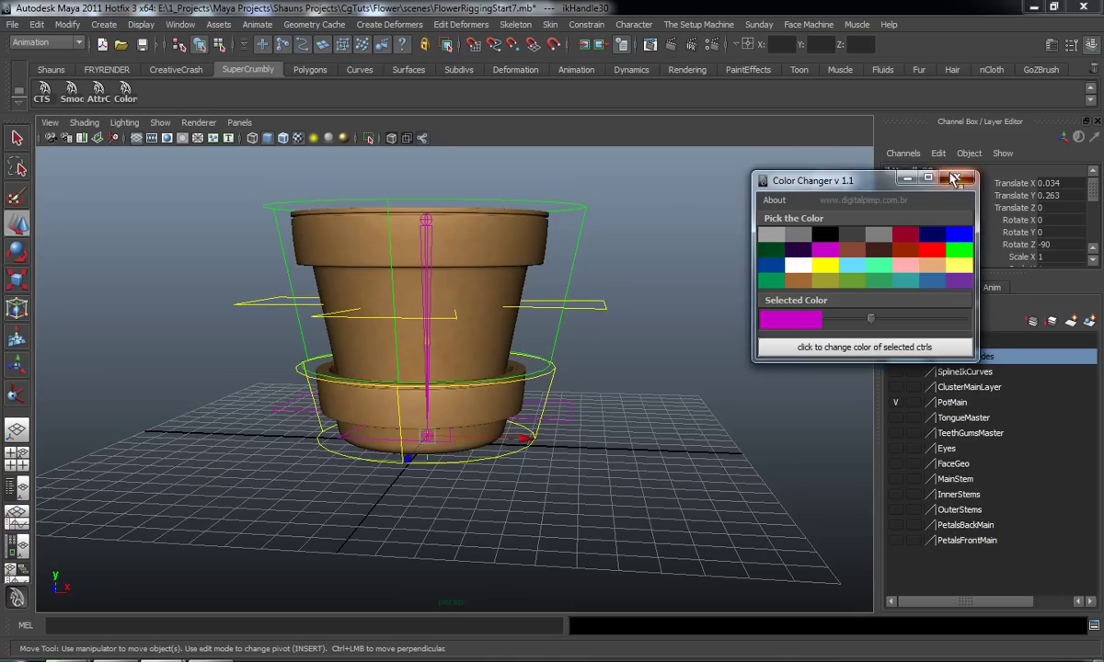
{"action": "left_click", "coordinate": [957, 177]}
{"action": "right_click", "coordinate": [947, 342]}
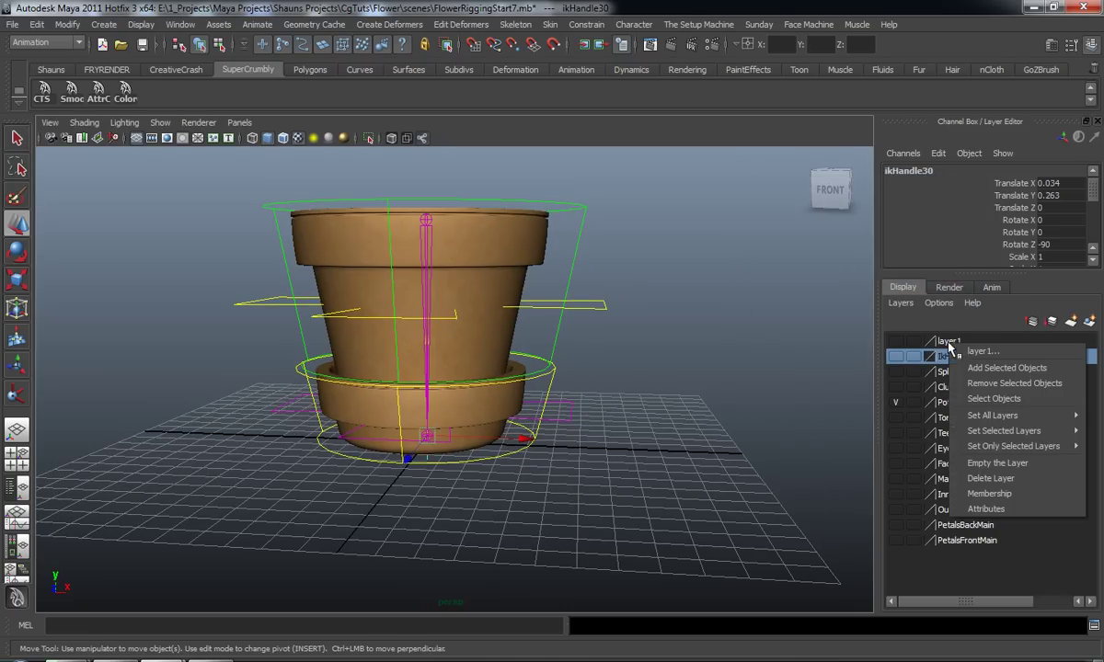
{"action": "left_click", "coordinate": [961, 483]}
Step: Put the pot's joint on a new display layer and hide that layer
{"action": "left_click", "coordinate": [654, 356]}
{"action": "left_click_drag", "start_coordinate": [655, 360], "coordinate": [642, 414], "text": "alt"}
{"action": "left_click", "coordinate": [430, 246]}
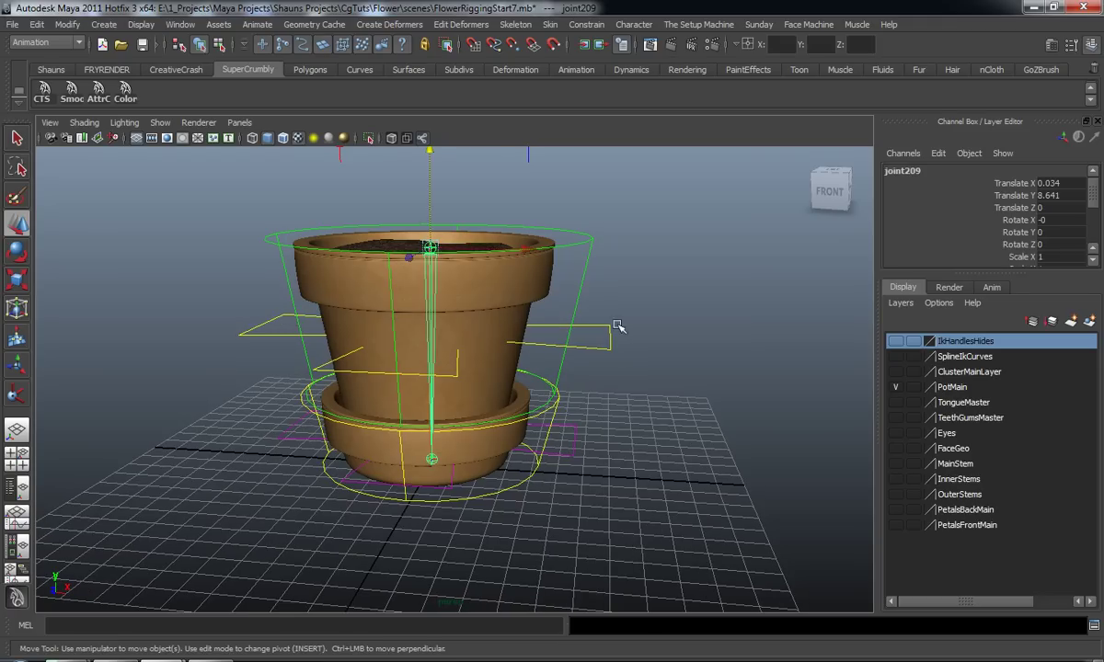
{"action": "left_click", "coordinate": [1090, 321]}
{"action": "left_click", "coordinate": [896, 342]}
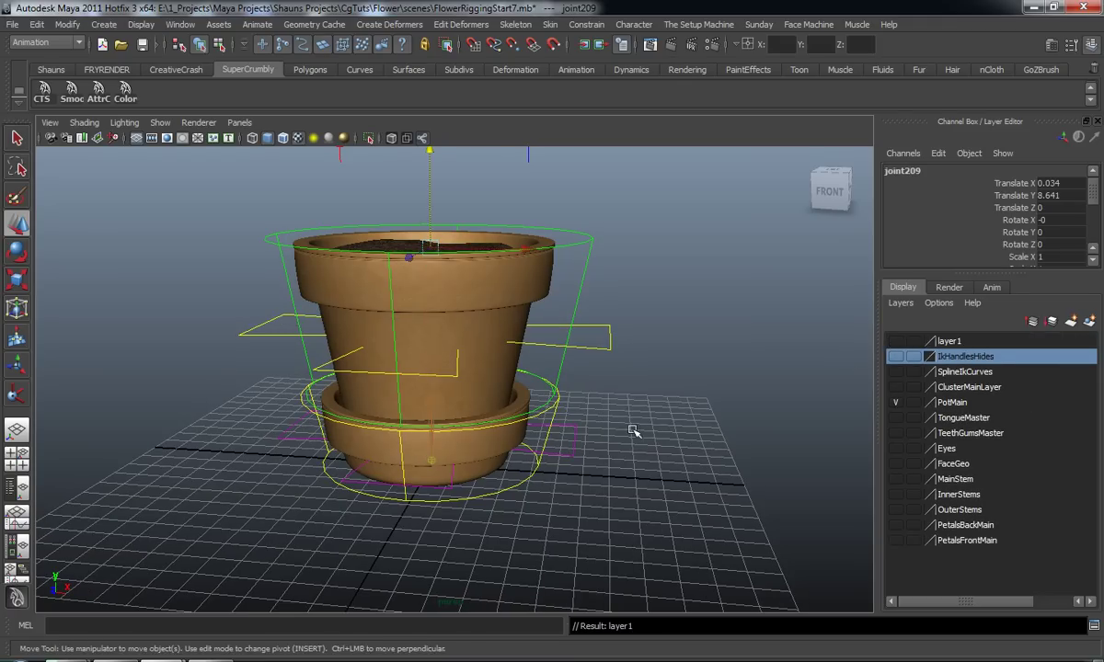
Step: Test-move the pot's IK handle, undo the move, and add the handle to layer1
{"action": "scroll", "coordinate": [631, 431], "scroll_direction": "up", "scroll_amount": 5}
{"action": "left_click_drag", "start_coordinate": [458, 413], "coordinate": [529, 423], "text": "alt"}
{"action": "mouse_move", "coordinate": [522, 382]}
{"action": "left_mouse_down"}
{"action": "mouse_move", "coordinate": [494, 386]}
{"action": "mouse_move", "coordinate": [510, 386]}
{"action": "left_mouse_up"}
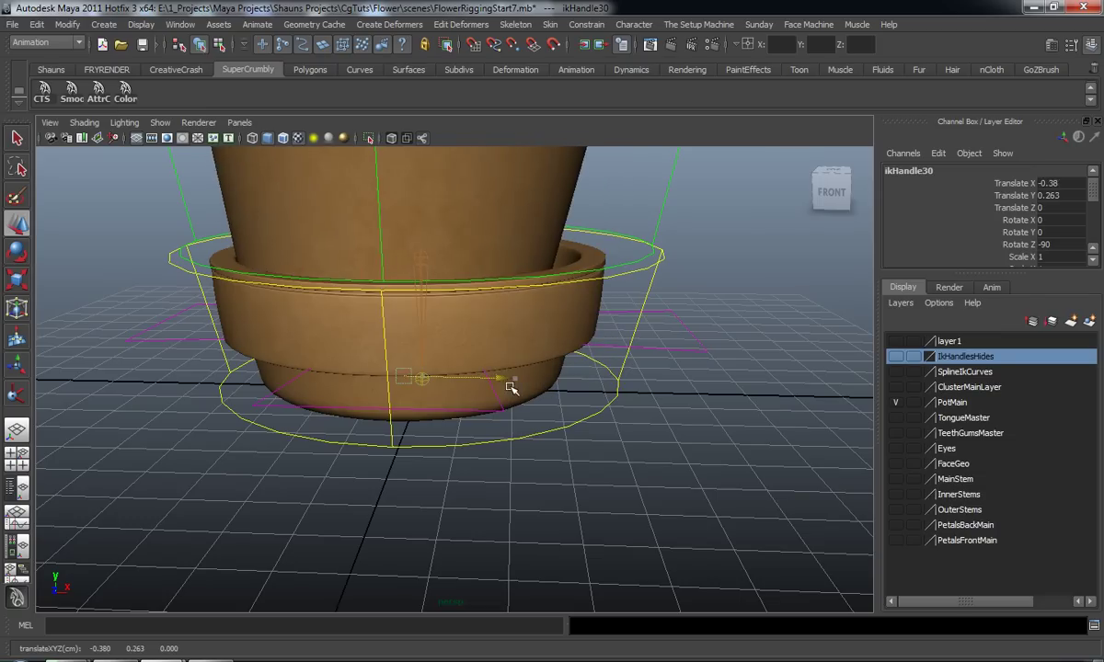
{"action": "key", "text": "ctrl+z"}
{"action": "right_click_drag", "start_coordinate": [943, 342], "coordinate": [944, 362]}
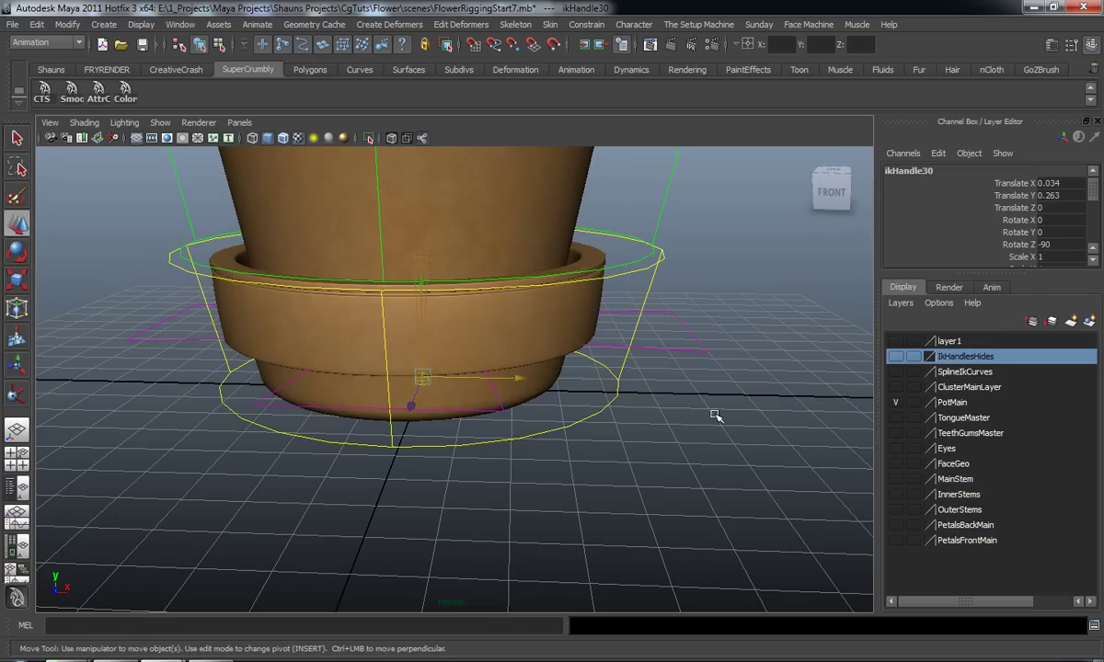
Step: Select the saucer's IK handle, test-move it sideways and undo the move
{"action": "left_click_drag", "start_coordinate": [716, 416], "coordinate": [635, 432], "text": "alt"}
{"action": "left_click", "coordinate": [473, 414]}
{"action": "left_click_drag", "start_coordinate": [490, 422], "coordinate": [504, 460], "text": "alt"}
{"action": "left_click", "coordinate": [416, 447]}
{"action": "left_click_drag", "start_coordinate": [518, 381], "coordinate": [479, 404]}
{"action": "key", "text": "ctrl+z"}
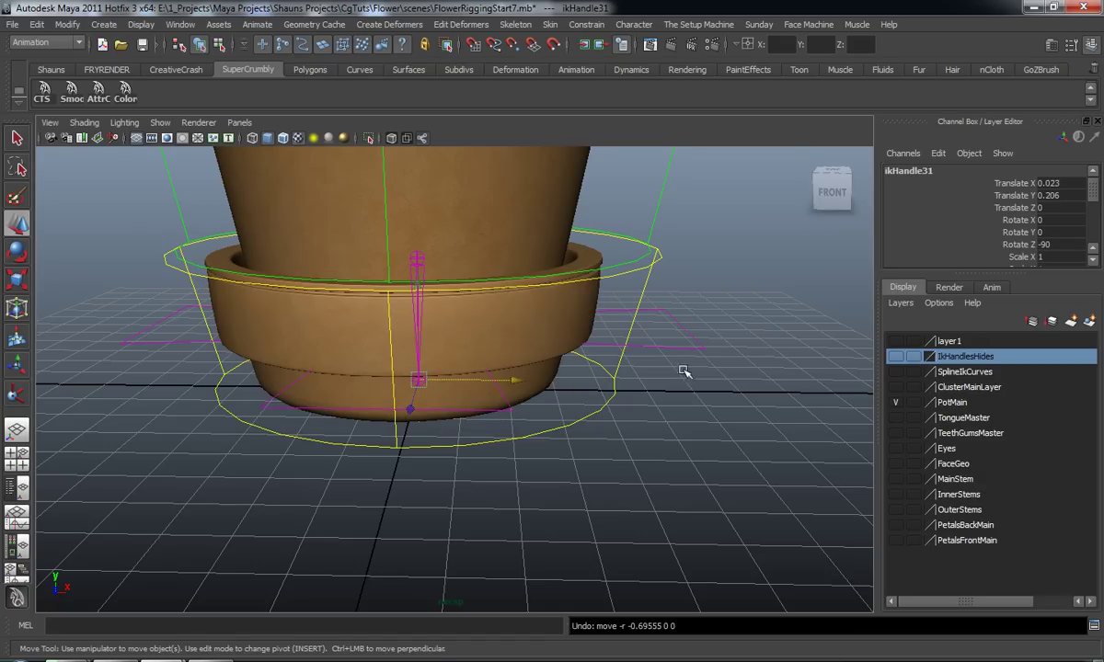
Step: Parent the saucer's IK handle to CC_Pot_Base_Sway, then test-move the control and undo the move
{"action": "left_click", "coordinate": [671, 344]}
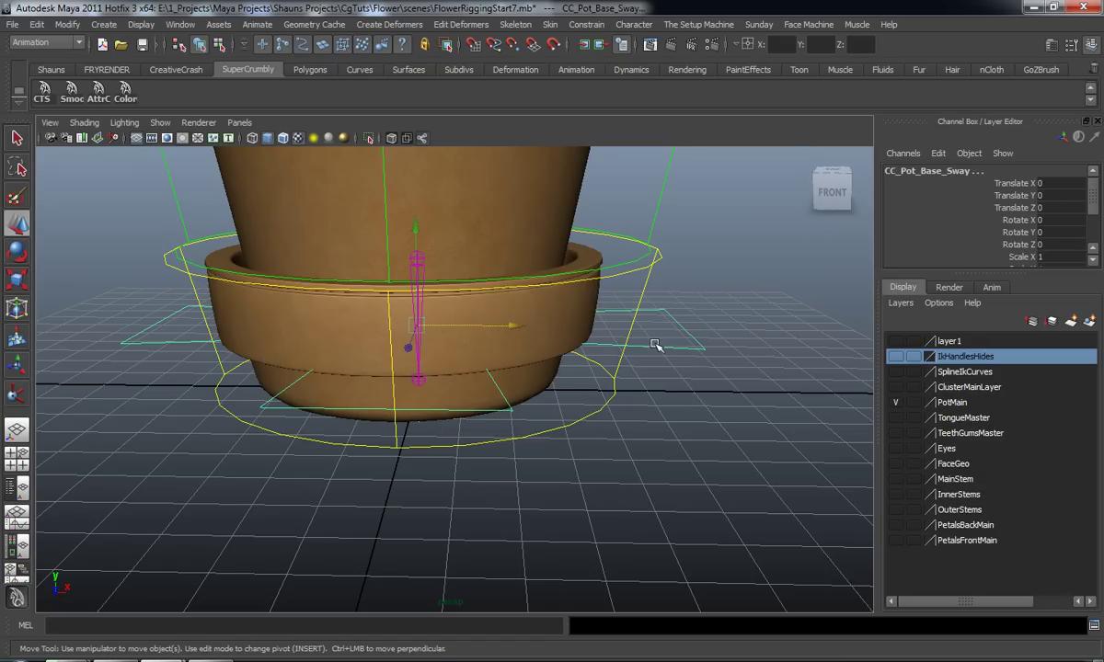
{"action": "key", "text": "p"}
{"action": "left_click", "coordinate": [684, 380]}
{"action": "left_click", "coordinate": [677, 349]}
{"action": "left_click_drag", "start_coordinate": [418, 325], "coordinate": [464, 315]}
{"action": "key", "text": "ctrl+z"}
{"action": "key", "text": "ctrl+z"}
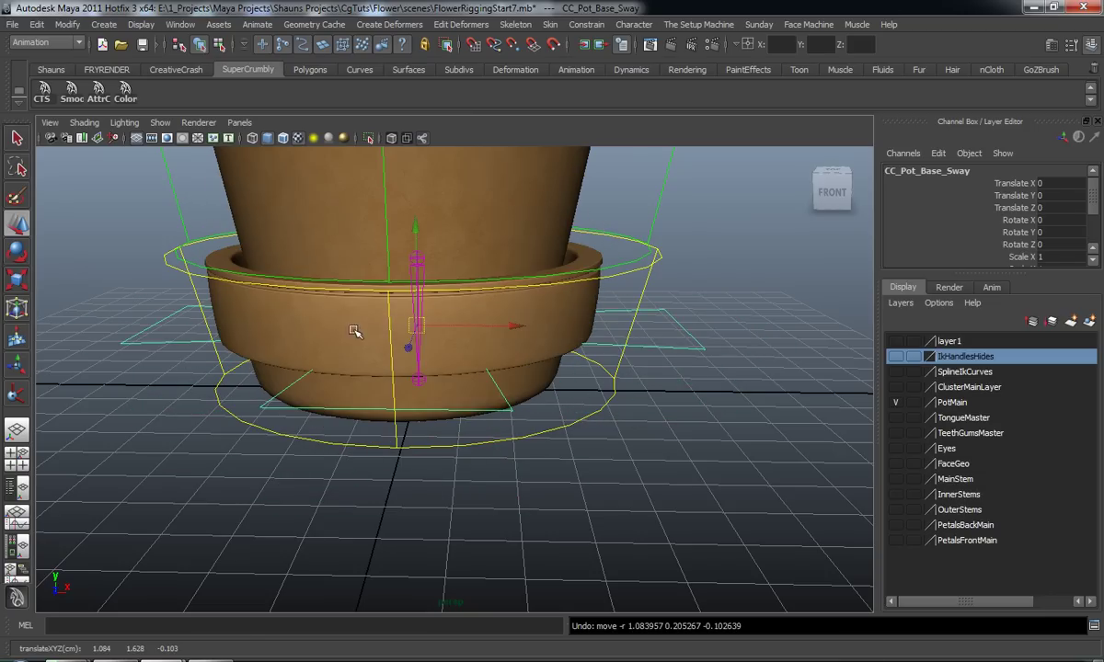
Step: Parent the saucer's joint to the CC_PotBase control, test-move the control and undo the move
{"action": "left_click_drag", "start_coordinate": [238, 308], "coordinate": [348, 374], "text": "alt"}
{"action": "left_click", "coordinate": [432, 294]}
{"action": "left_click", "coordinate": [193, 306]}
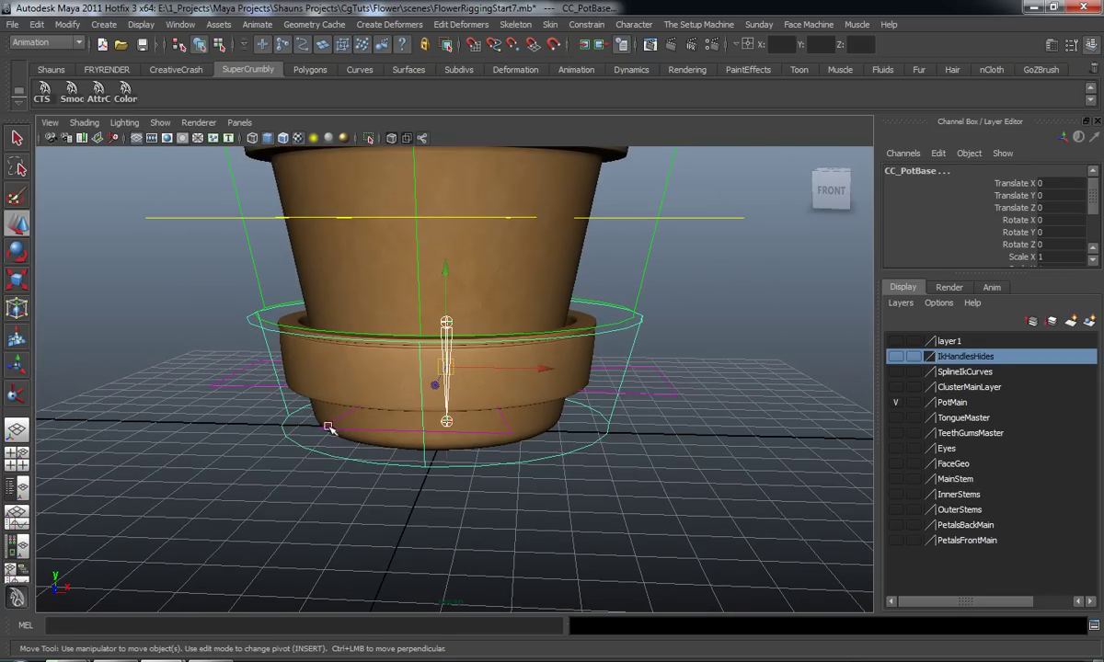
{"action": "key", "text": "p"}
{"action": "left_click", "coordinate": [270, 462]}
{"action": "left_click", "coordinate": [560, 454]}
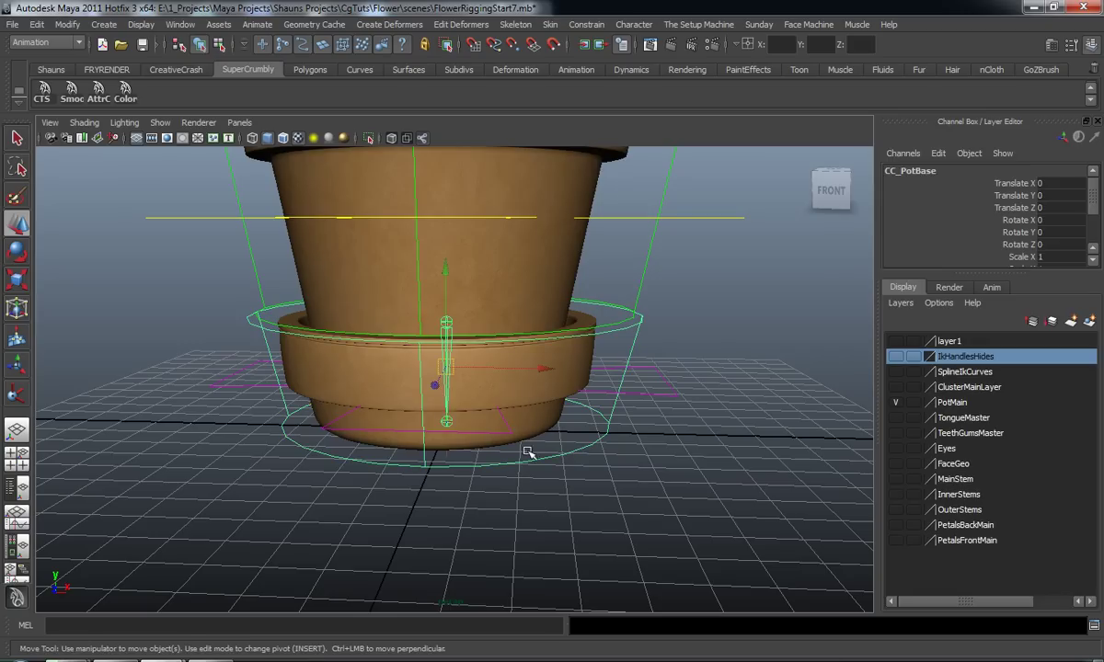
{"action": "left_click_drag", "start_coordinate": [445, 369], "coordinate": [467, 397]}
{"action": "key", "text": "ctrl+z"}
Step: Parent the CC_Pot_Base_Sway control to CC_PotBase, test-move the hierarchy and undo the move
{"action": "left_click", "coordinate": [695, 449]}
{"action": "left_click", "coordinate": [656, 395]}
{"action": "left_click_drag", "start_coordinate": [674, 410], "coordinate": [634, 382], "text": "alt"}
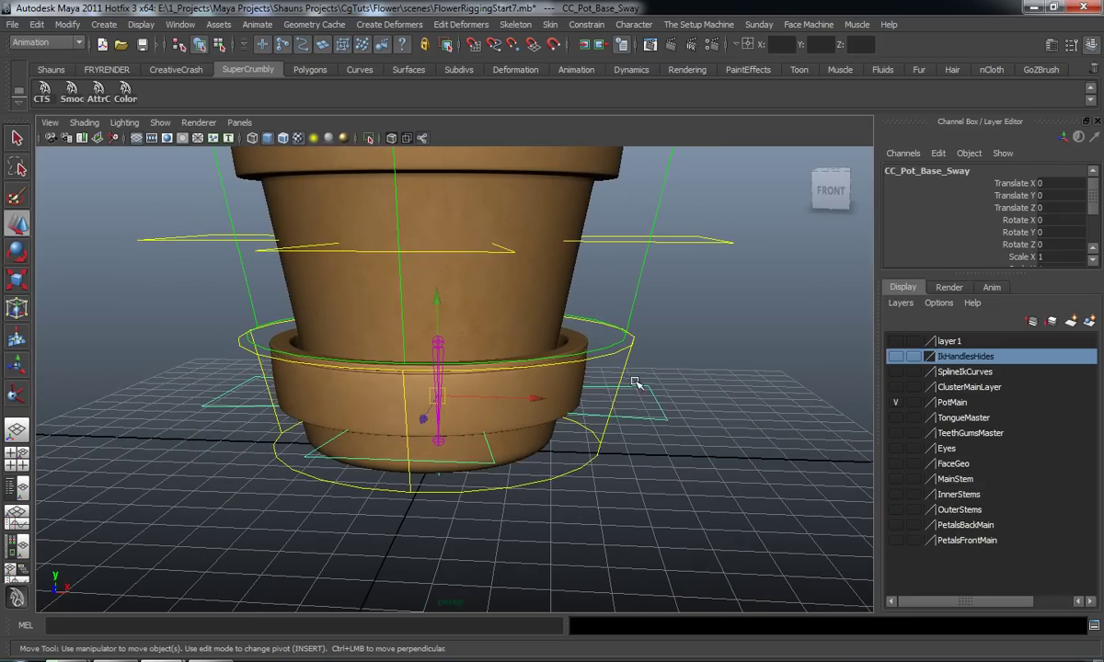
{"action": "left_click", "coordinate": [624, 368]}
{"action": "key", "text": "p"}
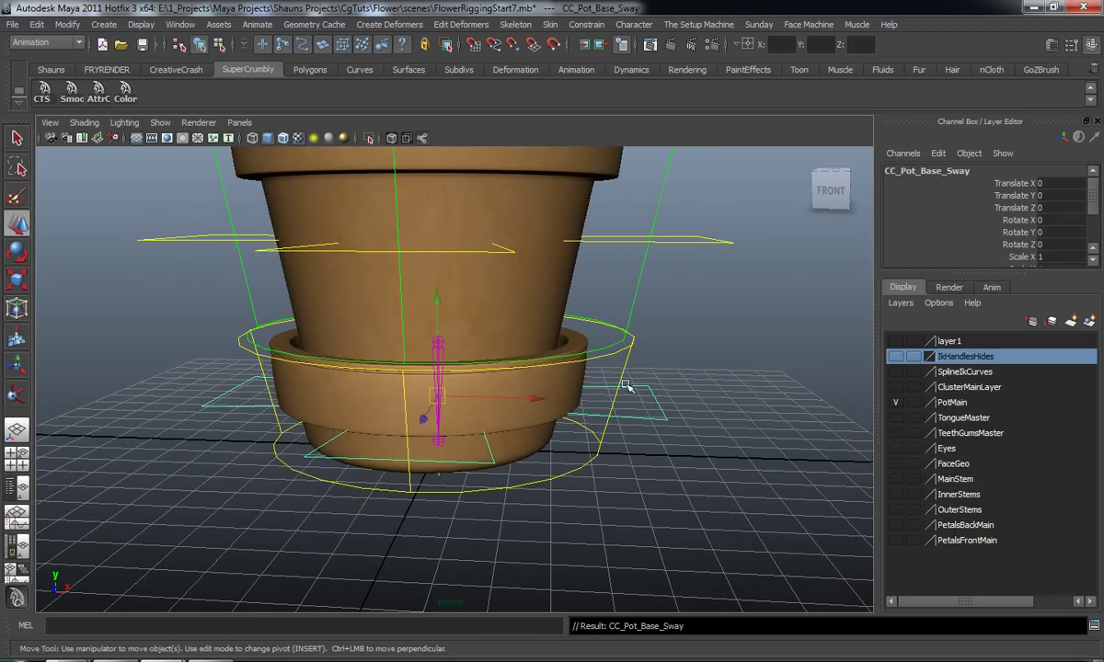
{"action": "key", "text": "Up"}
{"action": "left_click_drag", "start_coordinate": [440, 389], "coordinate": [500, 425]}
{"action": "key", "text": "ctrl+z"}
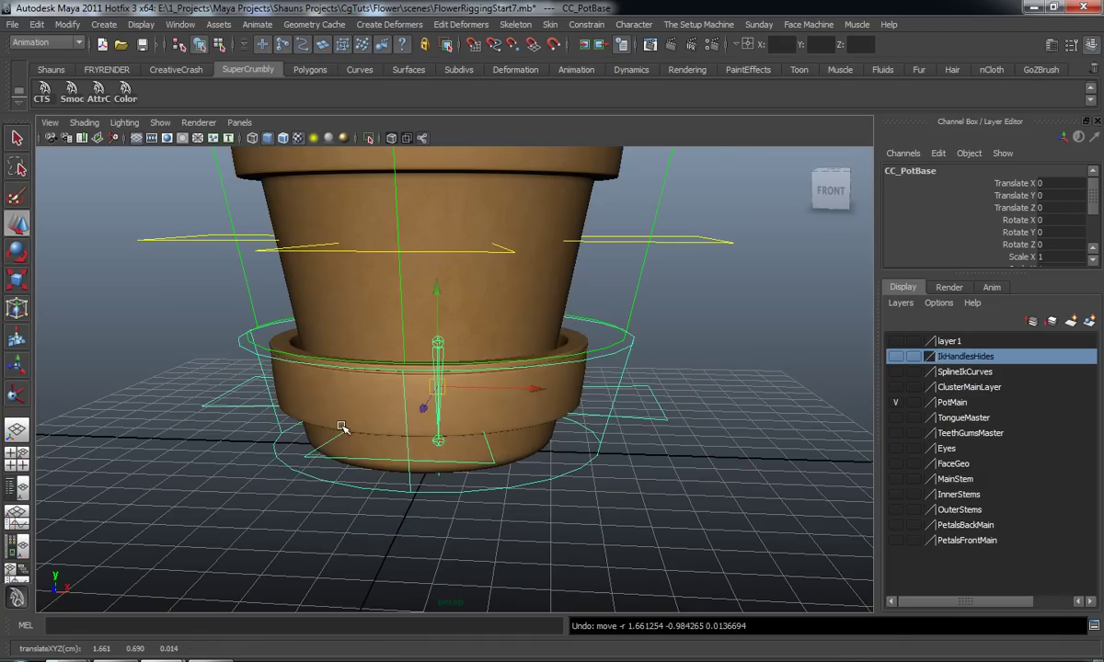
{"action": "left_click", "coordinate": [152, 405]}
{"action": "left_click_drag", "start_coordinate": [205, 388], "coordinate": [213, 405], "text": "alt"}
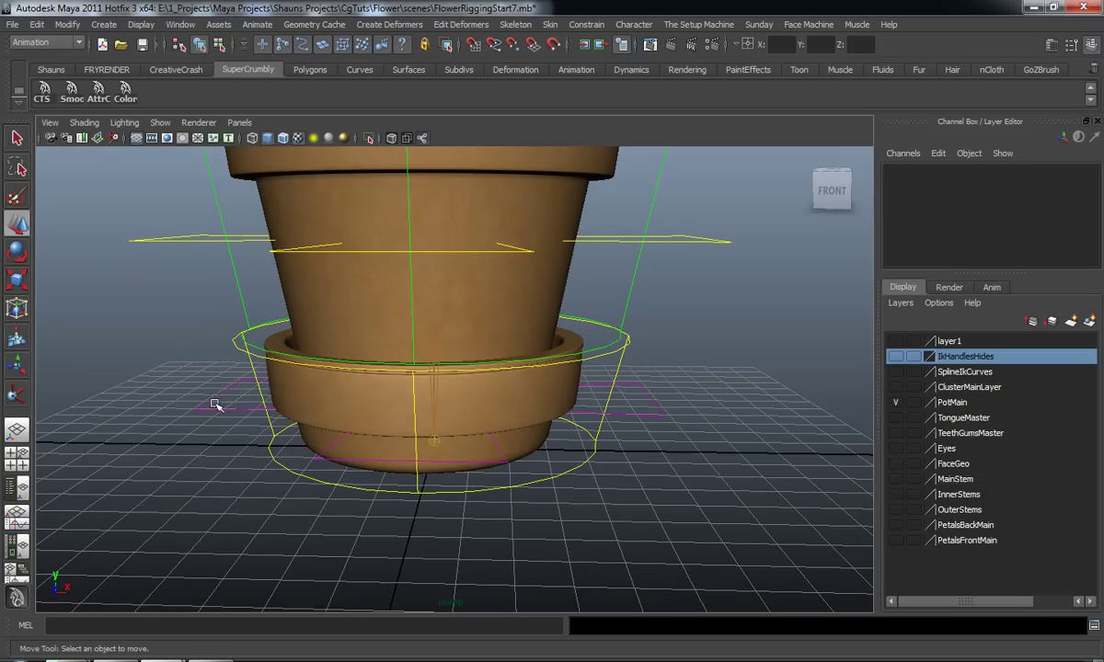
{"action": "left_click", "coordinate": [237, 350]}
{"action": "left_click_drag", "start_coordinate": [238, 350], "coordinate": [228, 343], "text": "alt"}
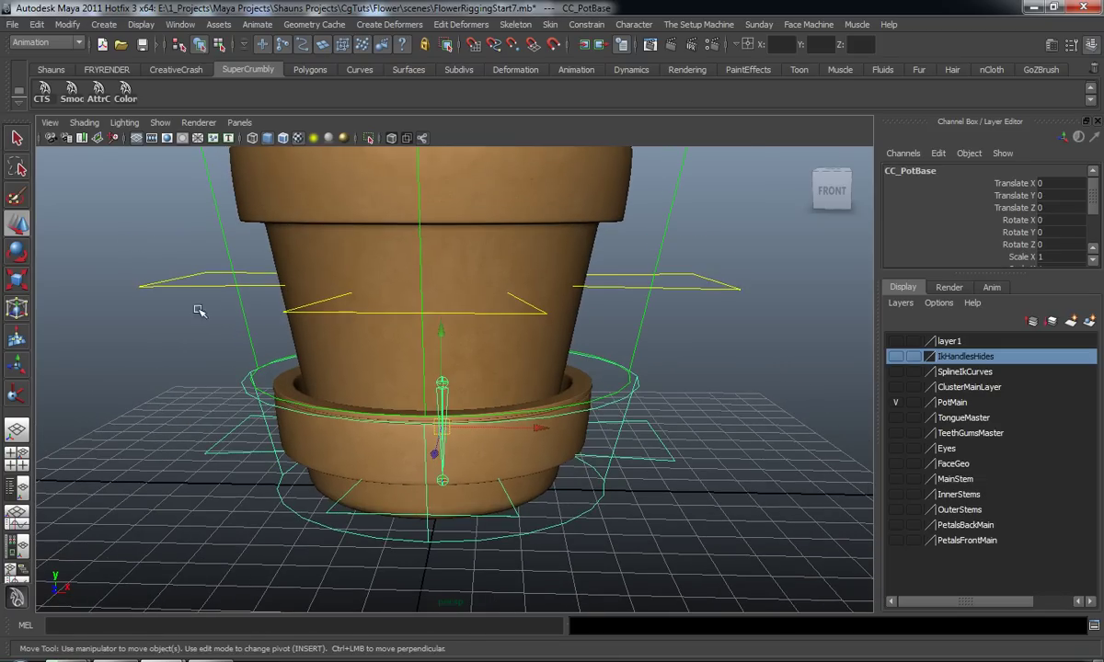
{"action": "left_click", "coordinate": [192, 285]}
{"action": "left_click_drag", "start_coordinate": [192, 285], "coordinate": [222, 338], "text": "alt"}
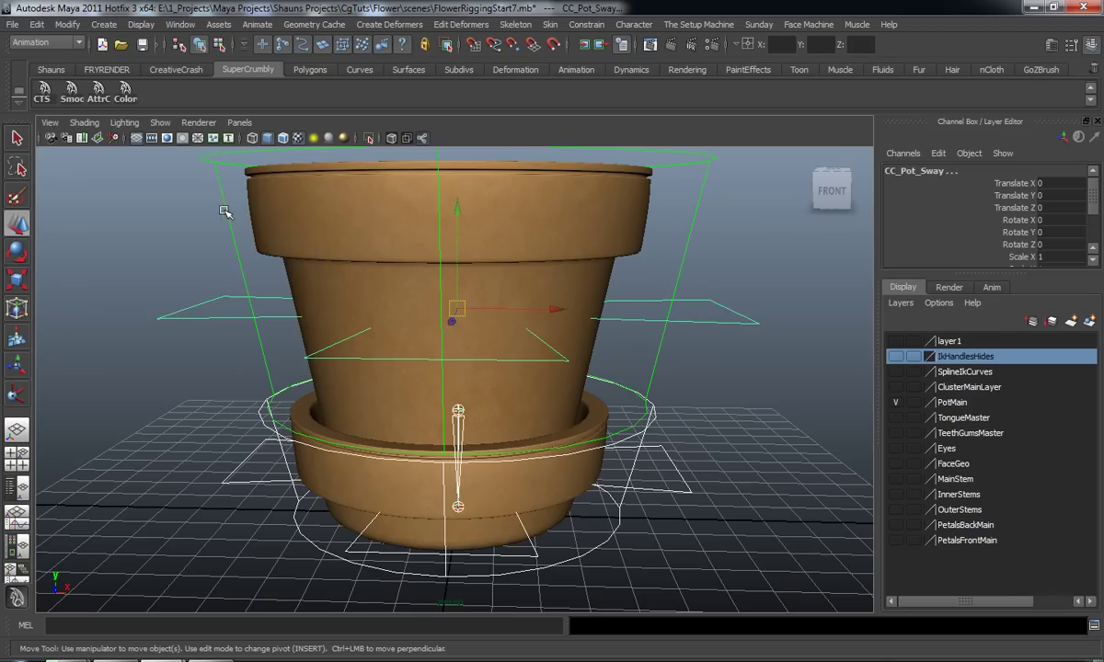
{"action": "left_click", "coordinate": [177, 271]}
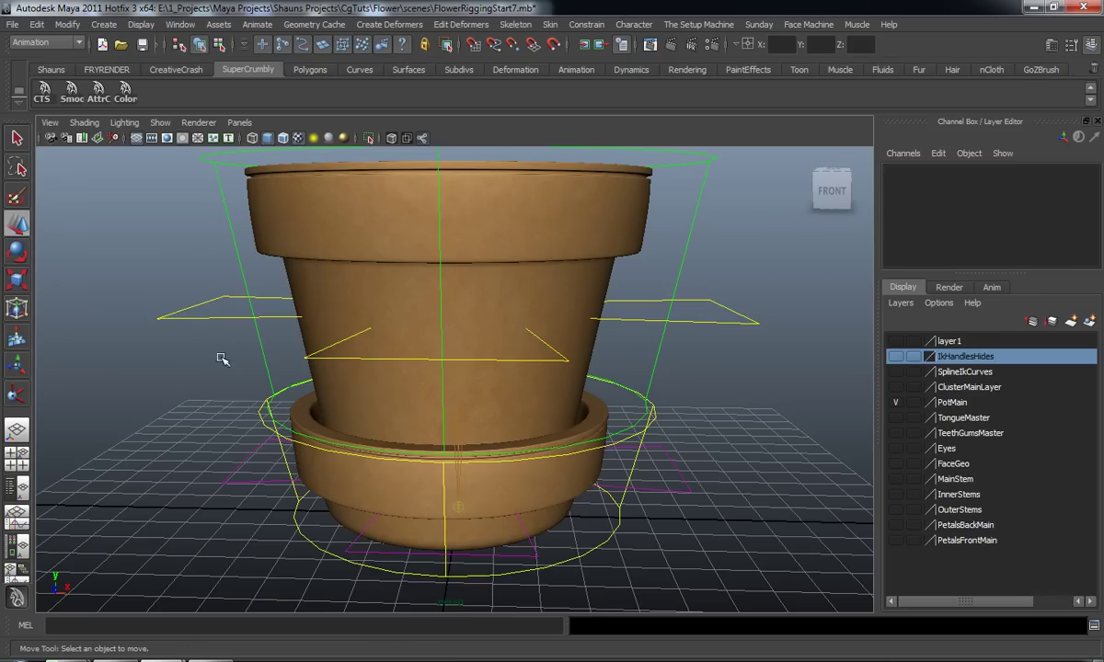
Step: Parent the CC_PotBase control to CC_Pot_Sway, test-move the sway control and undo the move
{"action": "left_click", "coordinate": [261, 421]}
{"action": "key", "text": "f"}
{"action": "left_click", "coordinate": [228, 314]}
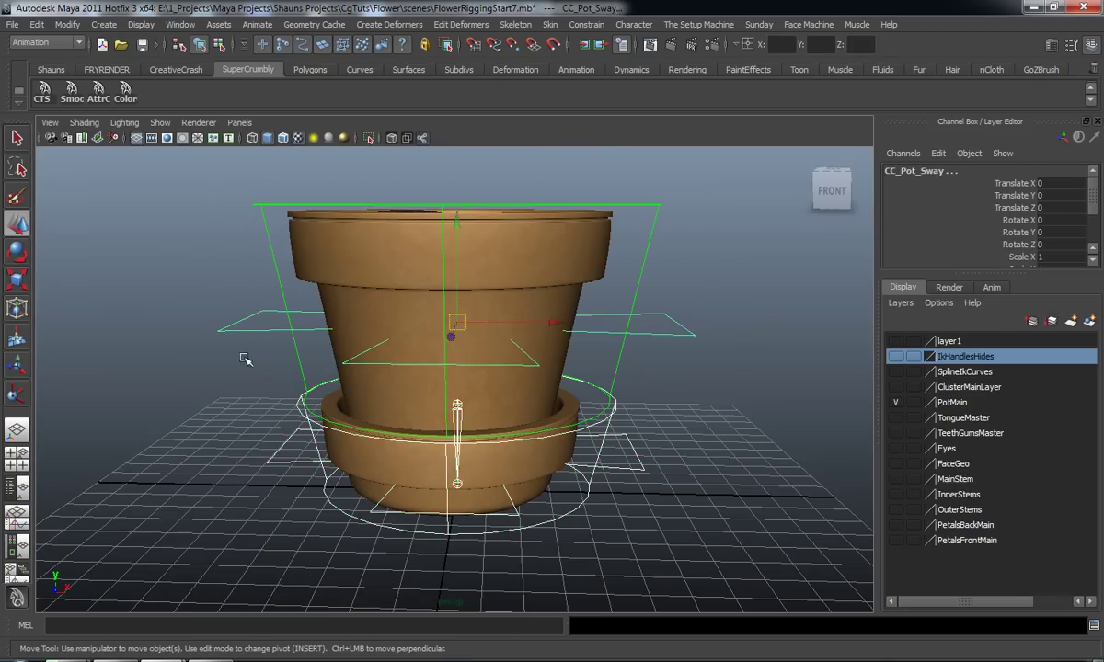
{"action": "key", "text": "Up"}
{"action": "left_click", "coordinate": [661, 330]}
{"action": "left_click_drag", "start_coordinate": [458, 324], "coordinate": [446, 473]}
{"action": "key", "text": "ctrl+z"}
Step: Test-move the green main pot control with its whole hierarchy, undo the move and clear the selection
{"action": "left_click", "coordinate": [281, 282]}
{"action": "left_click_drag", "start_coordinate": [458, 306], "coordinate": [449, 337]}
{"action": "key", "text": "ctrl+z"}
{"action": "left_click", "coordinate": [204, 409]}
{"action": "left_click_drag", "start_coordinate": [206, 410], "coordinate": [256, 426], "text": "alt"}
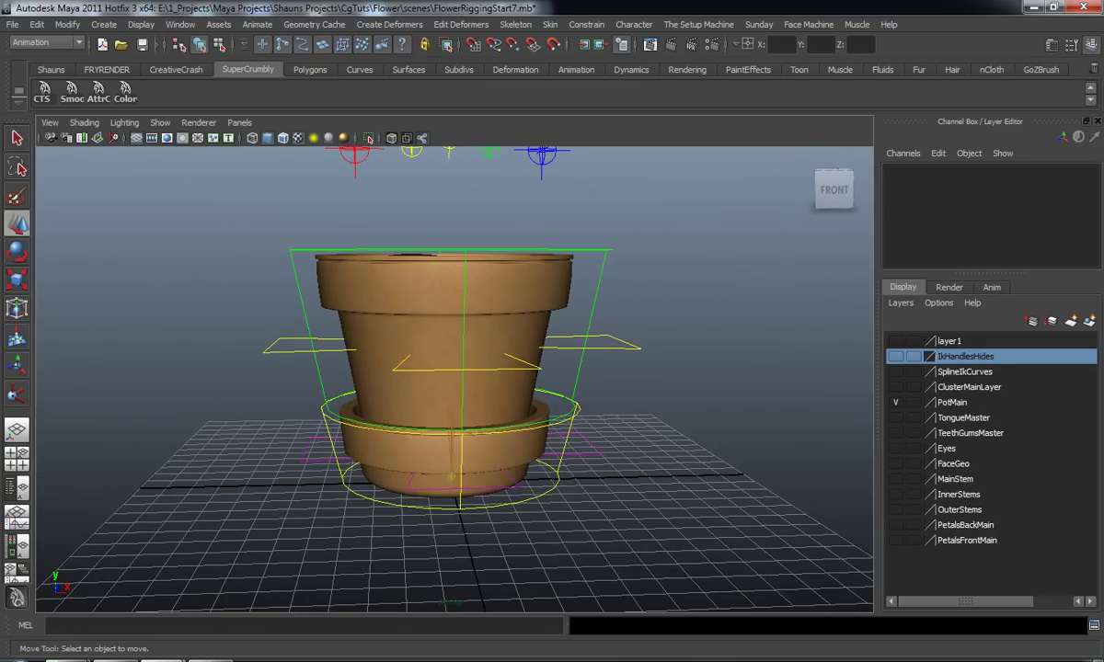
Step: Select CC_PotMain1 in the outliner, try moving it, undo the move and clear the selection
{"action": "left_click_drag", "start_coordinate": [1103, 28], "coordinate": [829, 22]}
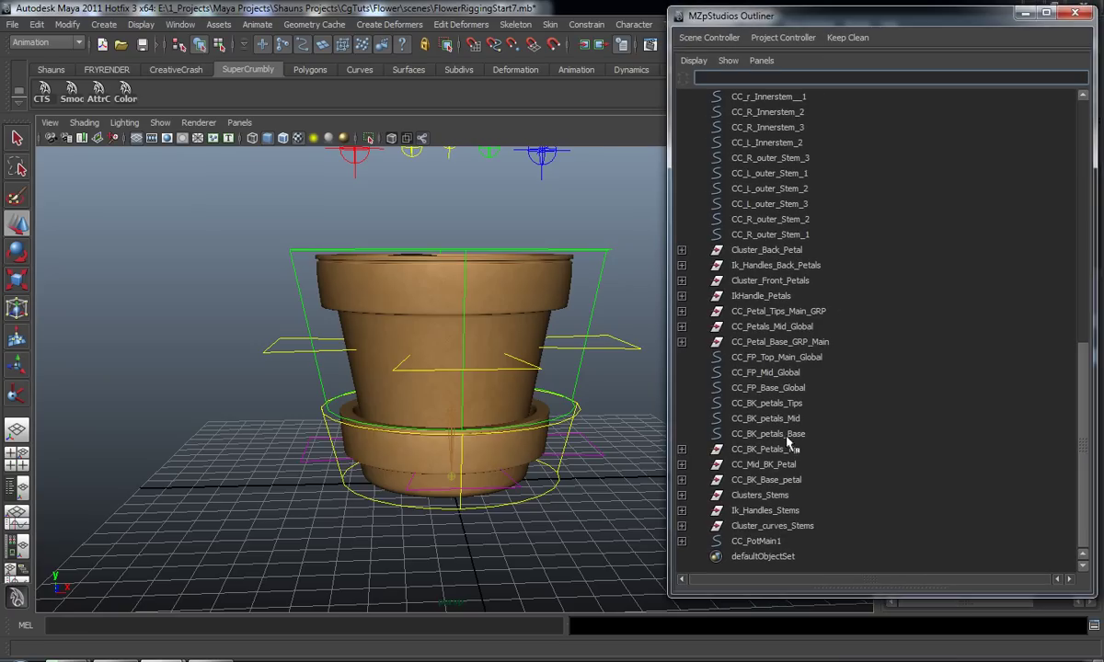
{"action": "left_click", "coordinate": [753, 542]}
{"action": "left_click_drag", "start_coordinate": [532, 476], "coordinate": [414, 320], "text": "alt"}
{"action": "key", "text": "ctrl+z"}
{"action": "left_click_drag", "start_coordinate": [345, 419], "coordinate": [253, 416], "text": "alt"}
{"action": "left_click", "coordinate": [210, 351]}
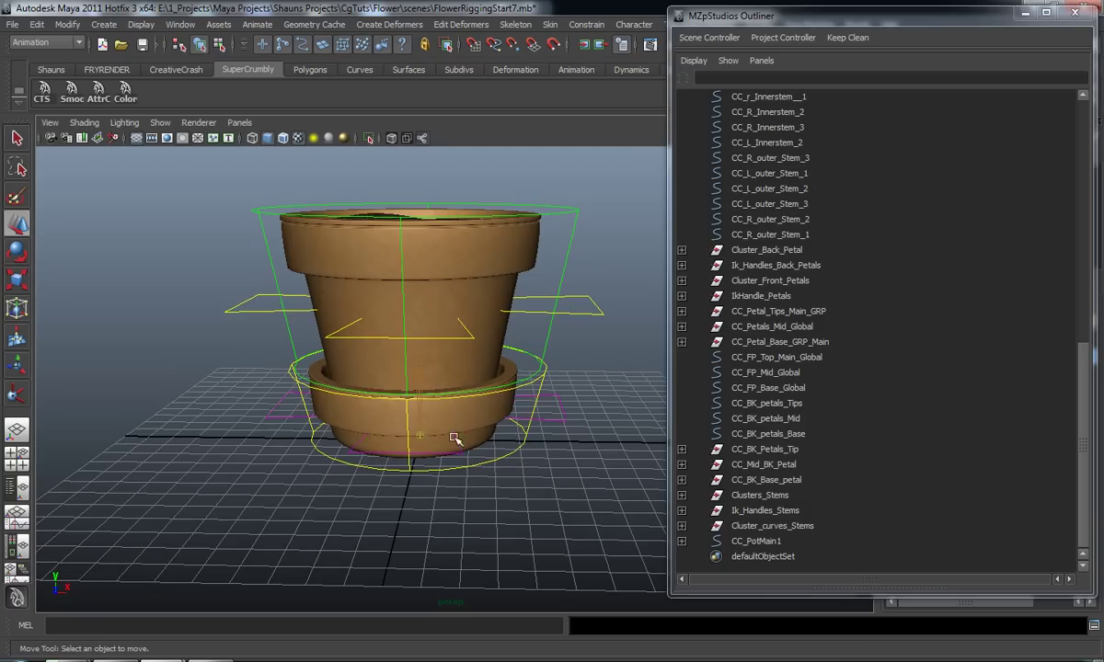
Step: Try swaying the saucer with CC_Pot_Base_Sway, then test-move CC_Pot_Sway and undo that second move
{"action": "left_click", "coordinate": [562, 421]}
{"action": "left_click_drag", "start_coordinate": [518, 407], "coordinate": [495, 417]}
{"action": "left_click", "coordinate": [578, 313]}
{"action": "left_click_drag", "start_coordinate": [436, 303], "coordinate": [419, 364]}
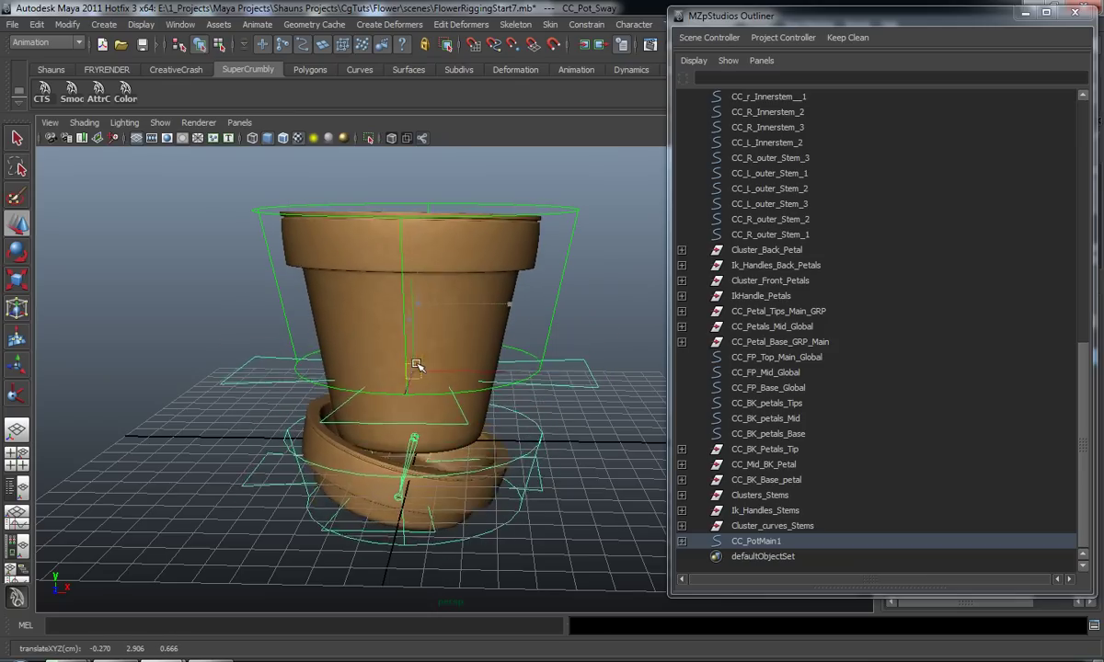
{"action": "key", "text": "ctrl+z"}
Step: Close the outliner, reset CC_Pot_Base_Sway's Translate X to 0 and clear the selection
{"action": "left_click", "coordinate": [1075, 12]}
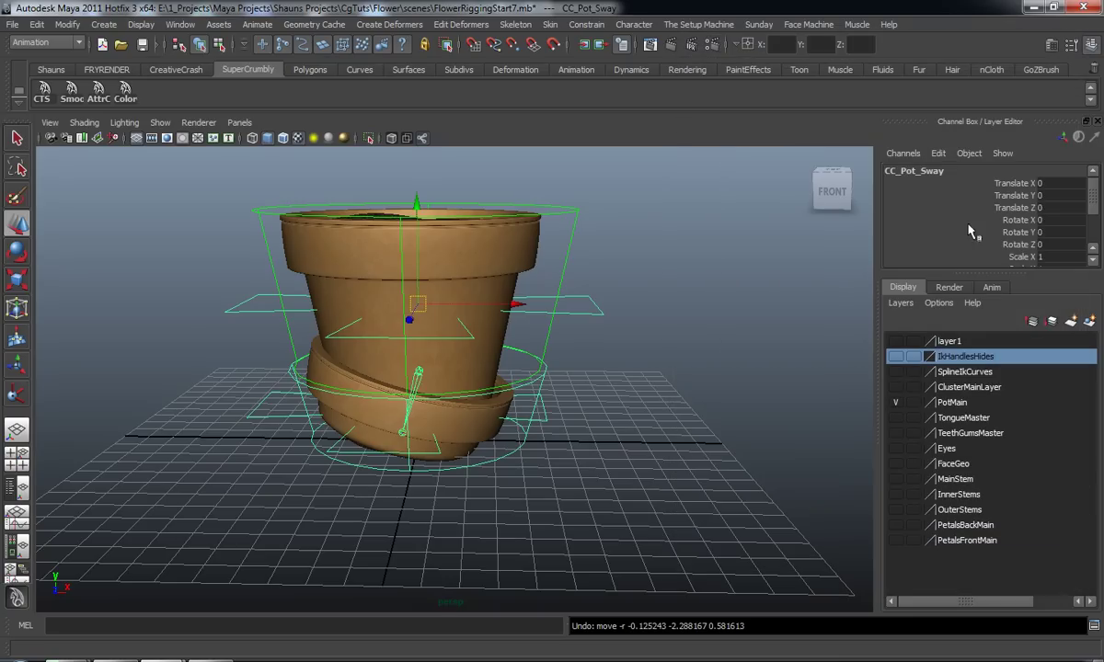
{"action": "scroll", "coordinate": [1023, 237], "scroll_direction": "down", "scroll_amount": 3}
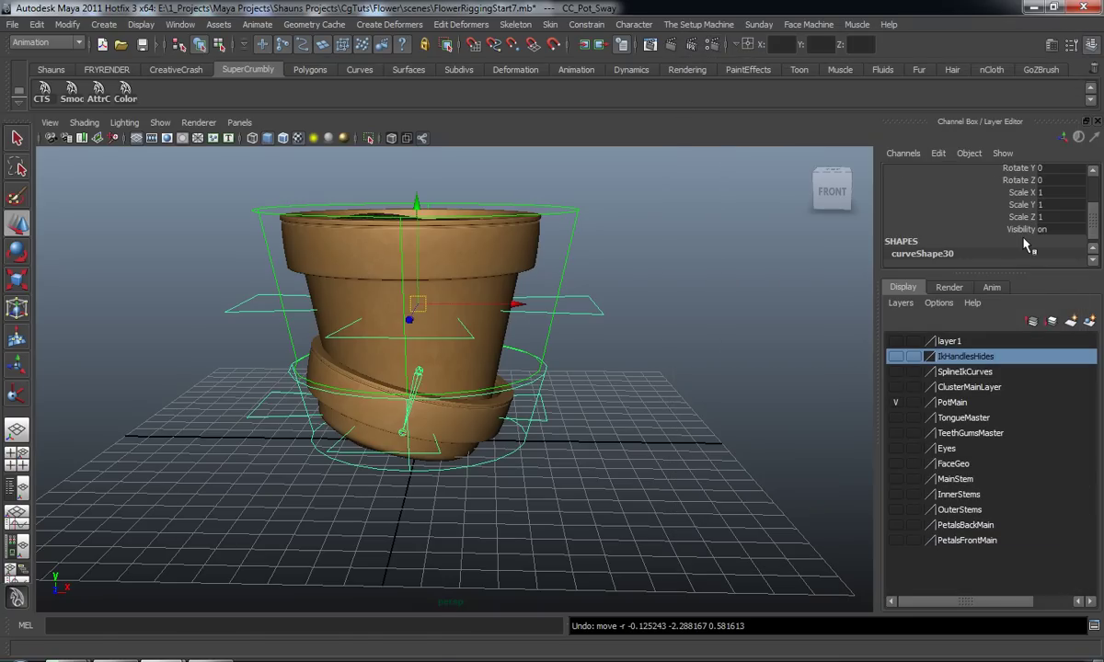
{"action": "left_click", "coordinate": [543, 420]}
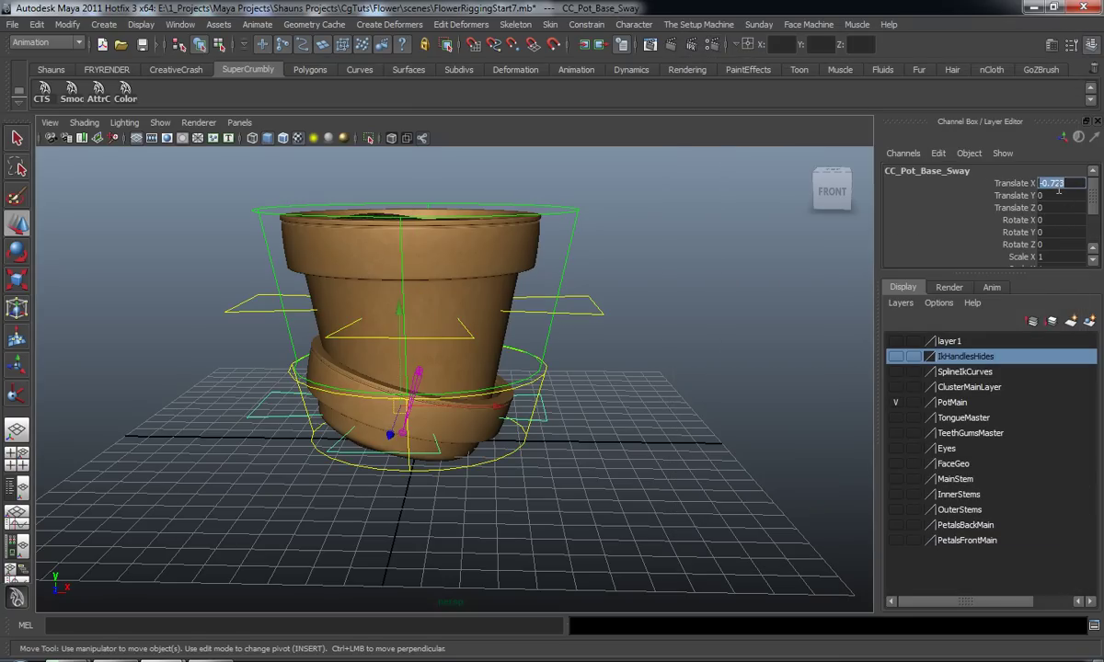
{"action": "type", "text": "0"}
{"action": "key", "text": "Return"}
{"action": "left_click", "coordinate": [636, 377]}
{"action": "scroll", "coordinate": [542, 402], "scroll_direction": "down", "scroll_amount": 3}
{"action": "middle_click_drag", "start_coordinate": [542, 402], "coordinate": [552, 433], "text": "alt"}
{"action": "left_click_drag", "start_coordinate": [552, 433], "coordinate": [556, 405], "text": "alt"}
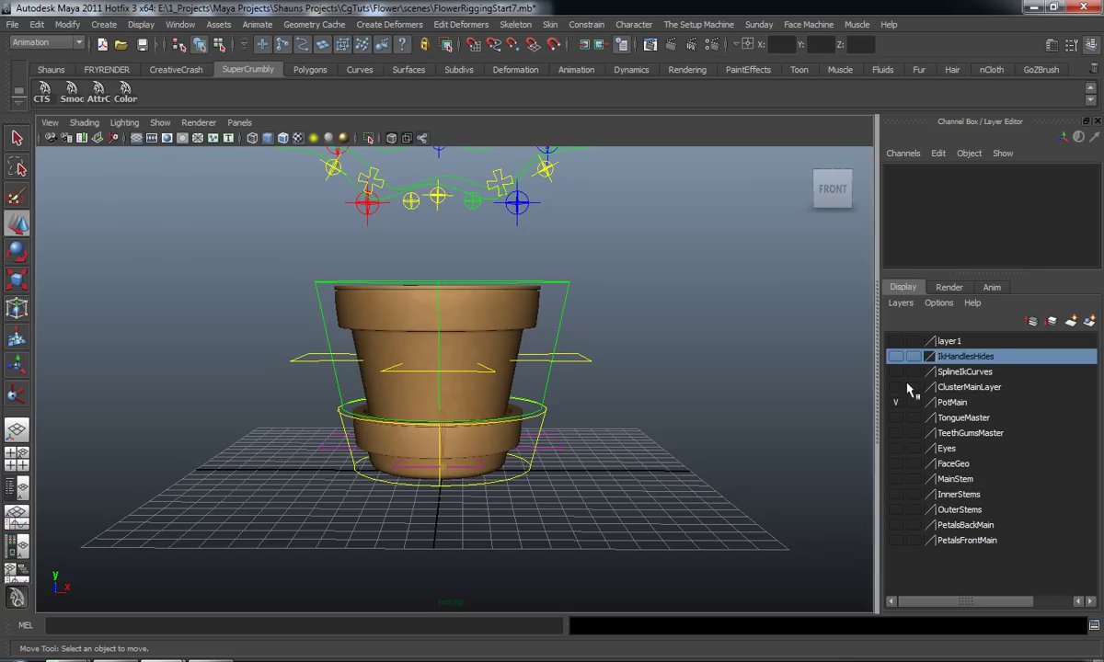
Step: Delete the unneeded display layer layer1 from the scene's layer list
{"action": "right_click", "coordinate": [959, 342]}
{"action": "mouse_move", "coordinate": [973, 414]}
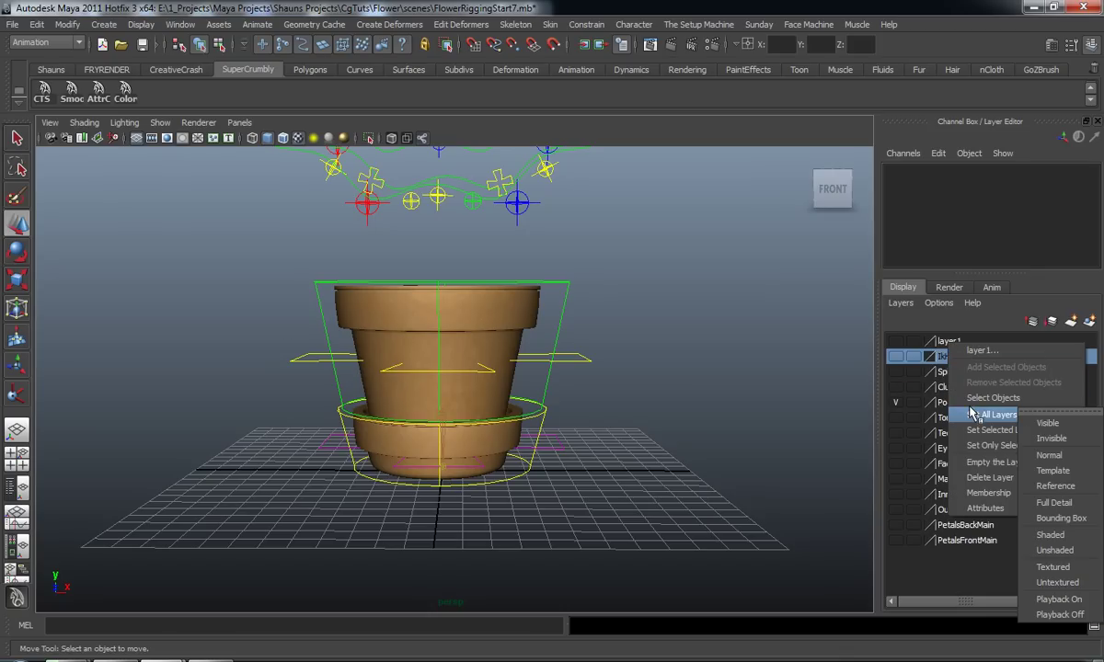
{"action": "left_click", "coordinate": [988, 477]}
Step: Examine the pot and saucer controls together with the ring of flower control curves above them from several angles
{"action": "left_click_drag", "start_coordinate": [637, 382], "coordinate": [444, 384], "text": "alt"}
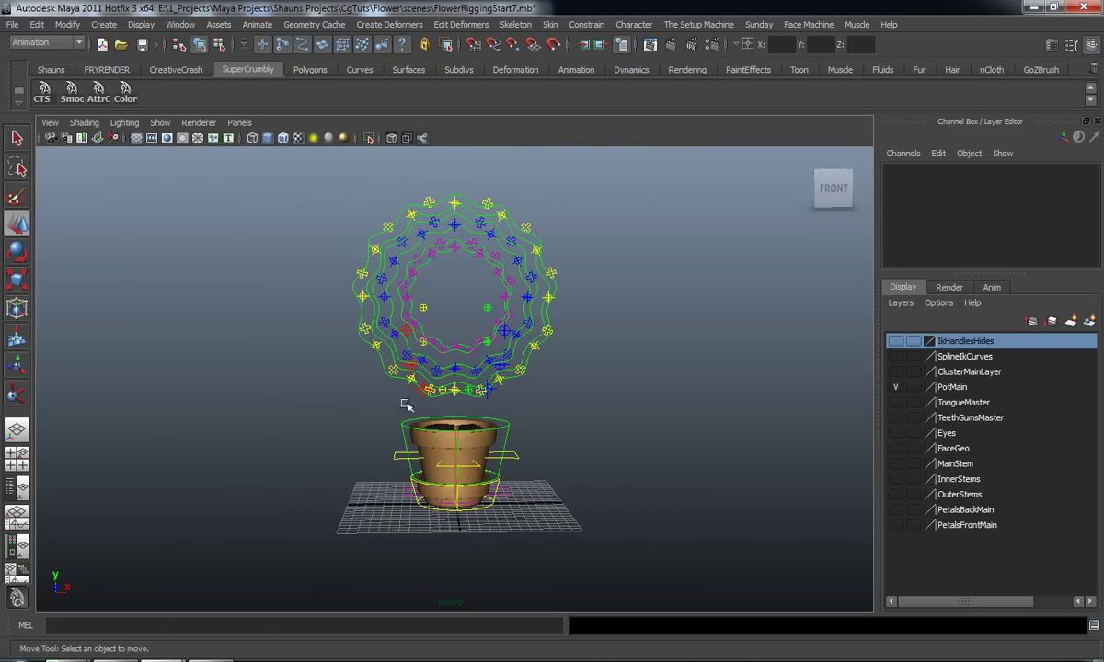
{"action": "scroll", "coordinate": [406, 404], "scroll_direction": "up", "scroll_amount": 2}
{"action": "middle_click_drag", "start_coordinate": [405, 404], "coordinate": [384, 374], "text": "alt"}
{"action": "mouse_move", "coordinate": [385, 375]}
{"action": "left_mouse_down", "text": "alt"}
{"action": "mouse_move", "coordinate": [359, 387]}
{"action": "mouse_move", "coordinate": [372, 378]}
{"action": "left_mouse_up", "text": "alt"}
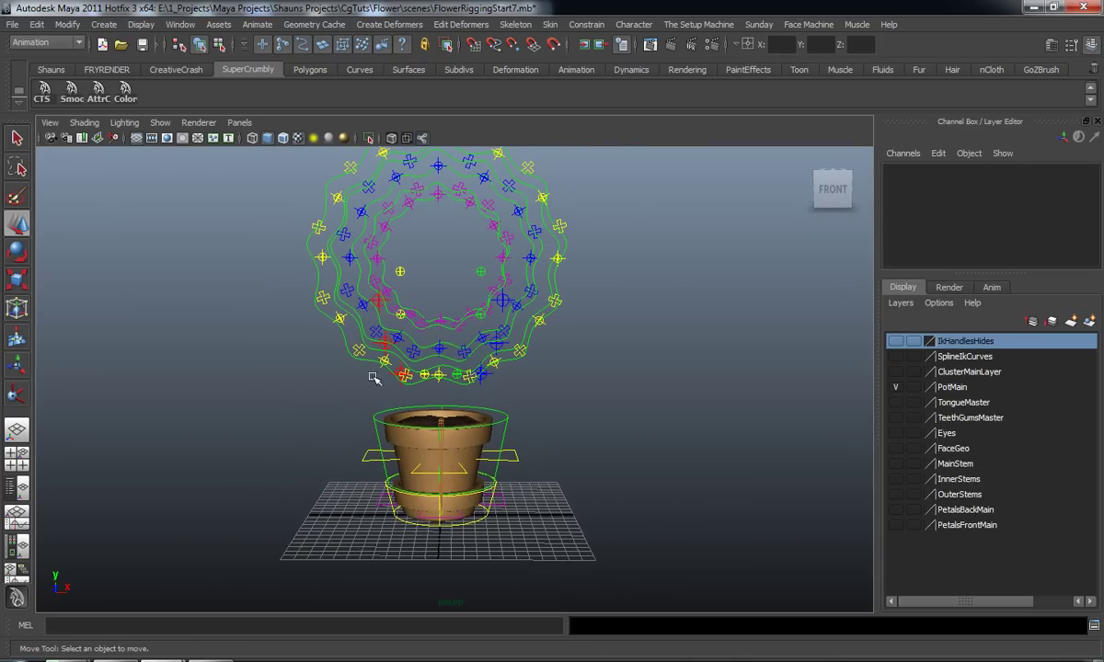
{"action": "left_click_drag", "start_coordinate": [433, 284], "coordinate": [508, 272], "text": "alt"}
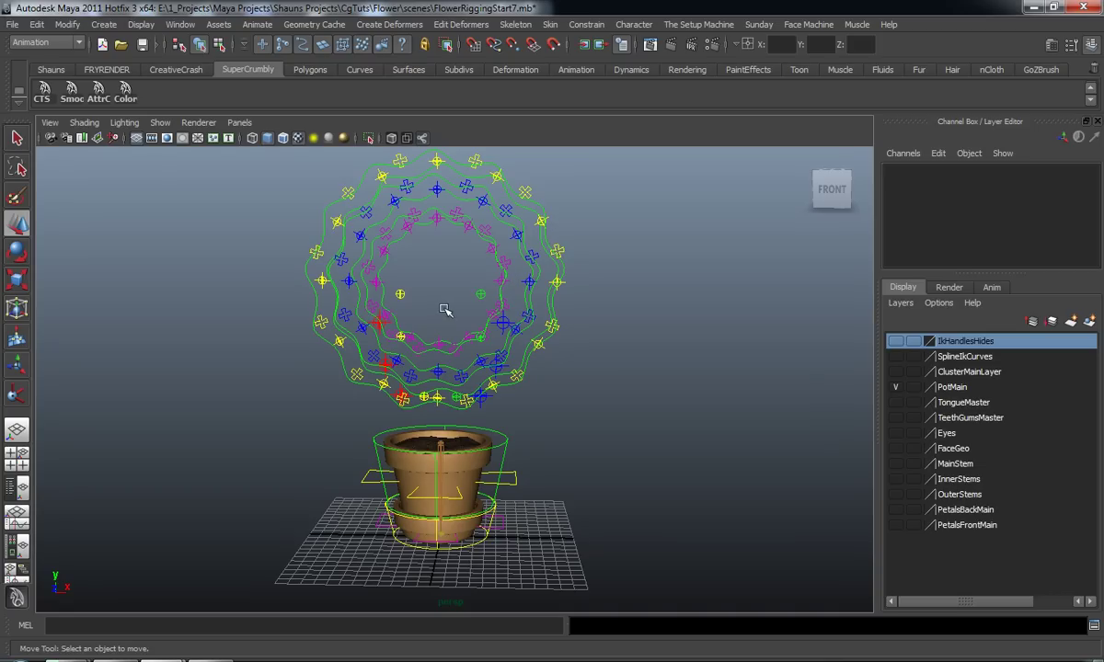
{"action": "left_click", "coordinate": [162, 124]}
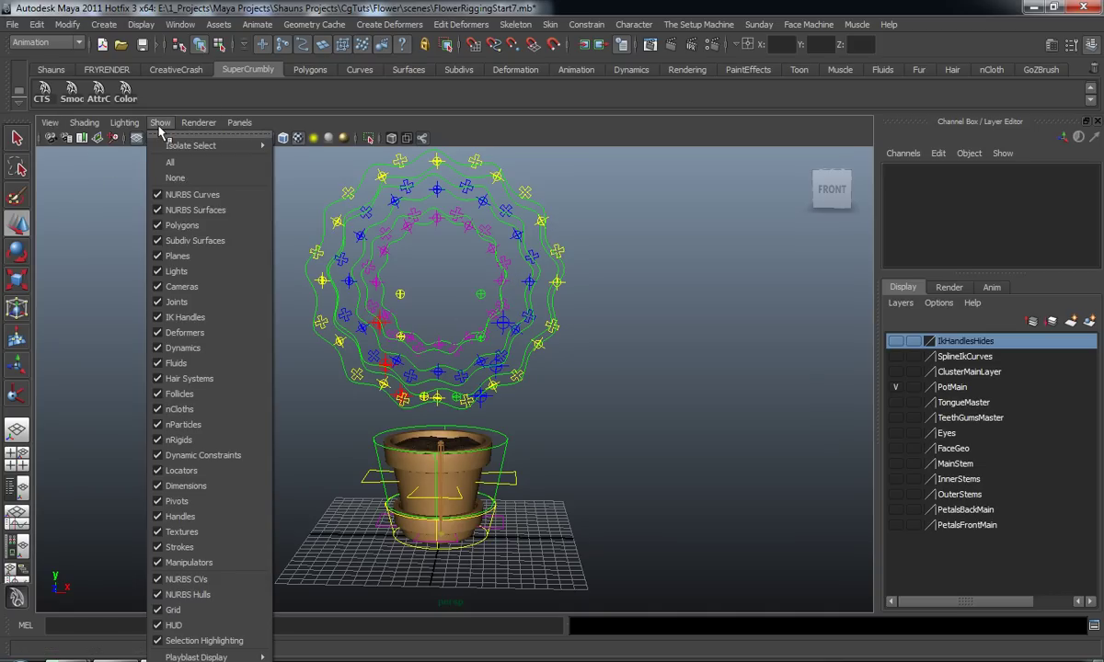
{"action": "left_click", "coordinate": [543, 437]}
{"action": "middle_click_drag", "start_coordinate": [543, 368], "coordinate": [576, 395], "text": "alt"}
{"action": "left_click_drag", "start_coordinate": [586, 345], "coordinate": [606, 338], "text": "alt"}
{"action": "middle_click_drag", "start_coordinate": [471, 442], "coordinate": [464, 357], "text": "alt"}
{"action": "middle_click_drag", "start_coordinate": [449, 291], "coordinate": [449, 333], "text": "alt"}
{"action": "left_click_drag", "start_coordinate": [490, 305], "coordinate": [463, 351], "text": "alt"}
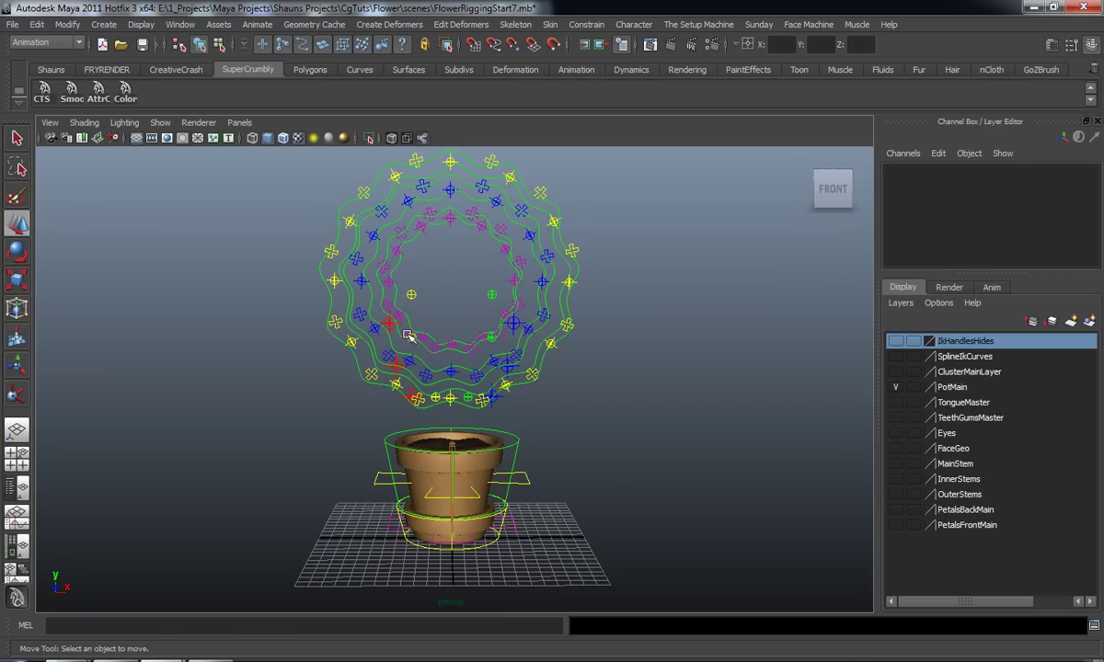
{"action": "left_click_drag", "start_coordinate": [463, 421], "coordinate": [387, 401], "text": "alt"}
{"action": "left_click_drag", "start_coordinate": [347, 345], "coordinate": [441, 377], "text": "alt"}
{"action": "mouse_move", "coordinate": [441, 378]}
{"action": "middle_mouse_down", "text": "alt"}
{"action": "mouse_move", "coordinate": [438, 345]}
{"action": "mouse_move", "coordinate": [431, 390]}
{"action": "middle_mouse_up", "text": "alt"}
{"action": "scroll", "coordinate": [422, 316], "scroll_direction": "down", "scroll_amount": 2}
{"action": "left_click_drag", "start_coordinate": [354, 388], "coordinate": [417, 390], "text": "alt"}
{"action": "middle_click_drag", "start_coordinate": [402, 383], "coordinate": [401, 378], "text": "alt"}
{"action": "scroll", "coordinate": [414, 343], "scroll_direction": "up", "scroll_amount": 5}
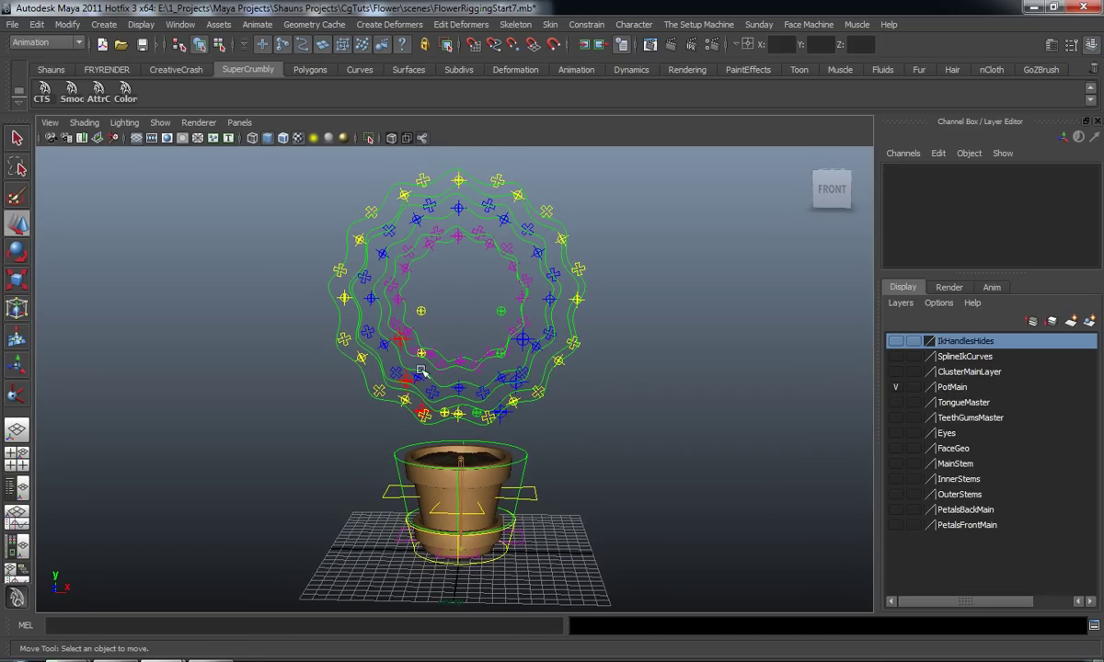
{"action": "left_click_drag", "start_coordinate": [457, 420], "coordinate": [441, 405], "text": "alt"}
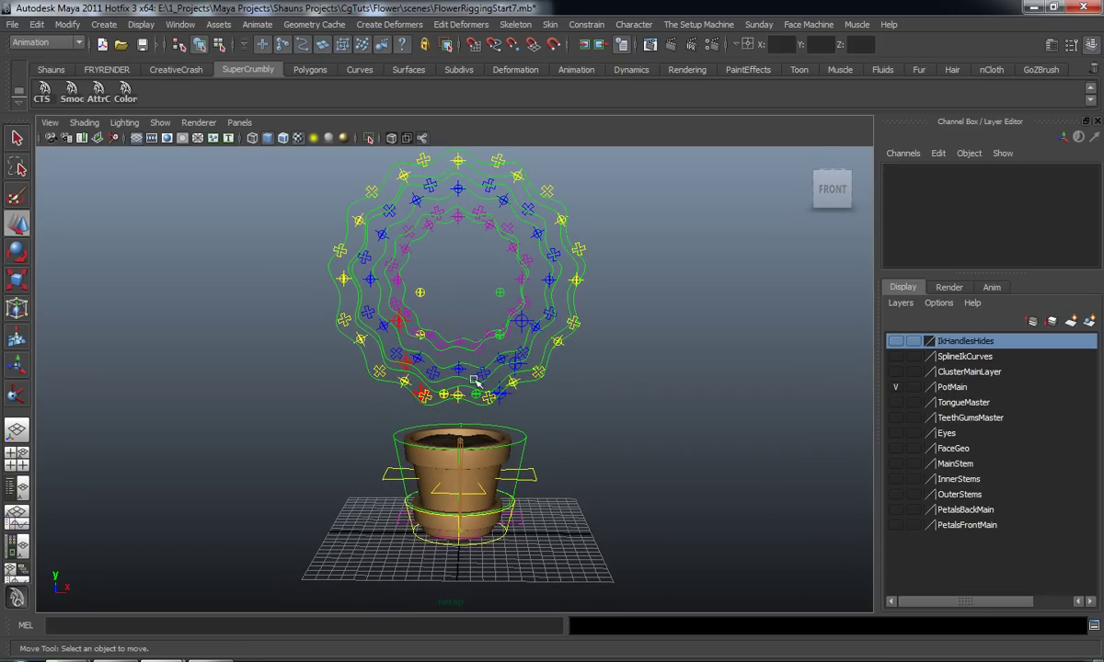
{"action": "middle_click_drag", "start_coordinate": [463, 267], "coordinate": [467, 349], "text": "alt"}
{"action": "left_click_drag", "start_coordinate": [467, 350], "coordinate": [462, 350], "text": "alt"}
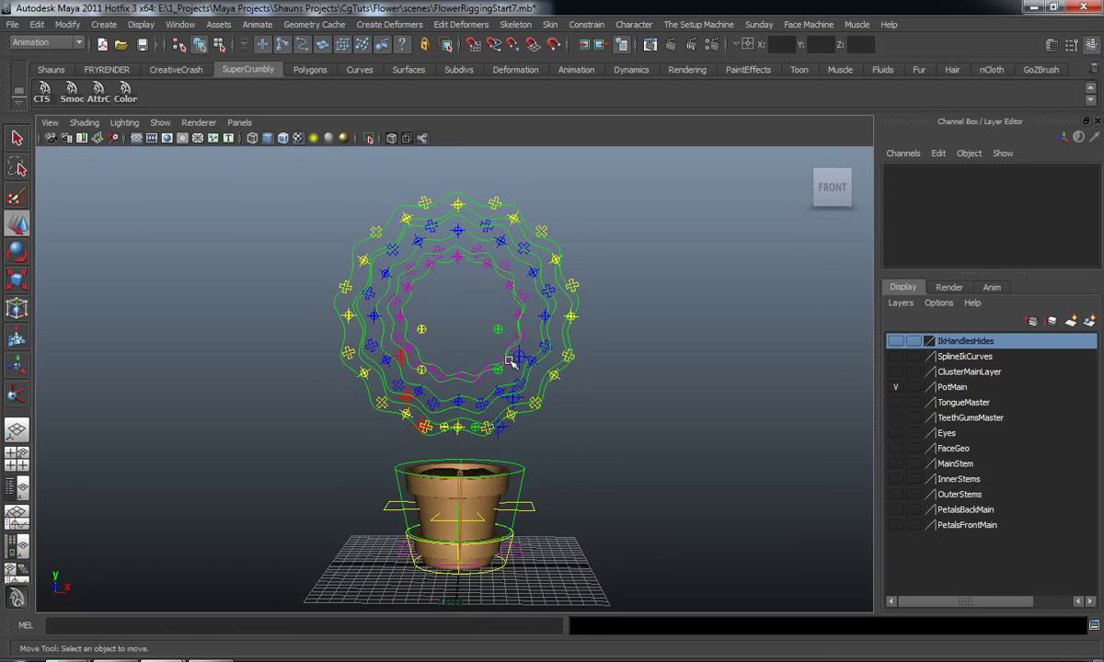
{"action": "middle_click_drag", "start_coordinate": [452, 401], "coordinate": [454, 405], "text": "alt"}
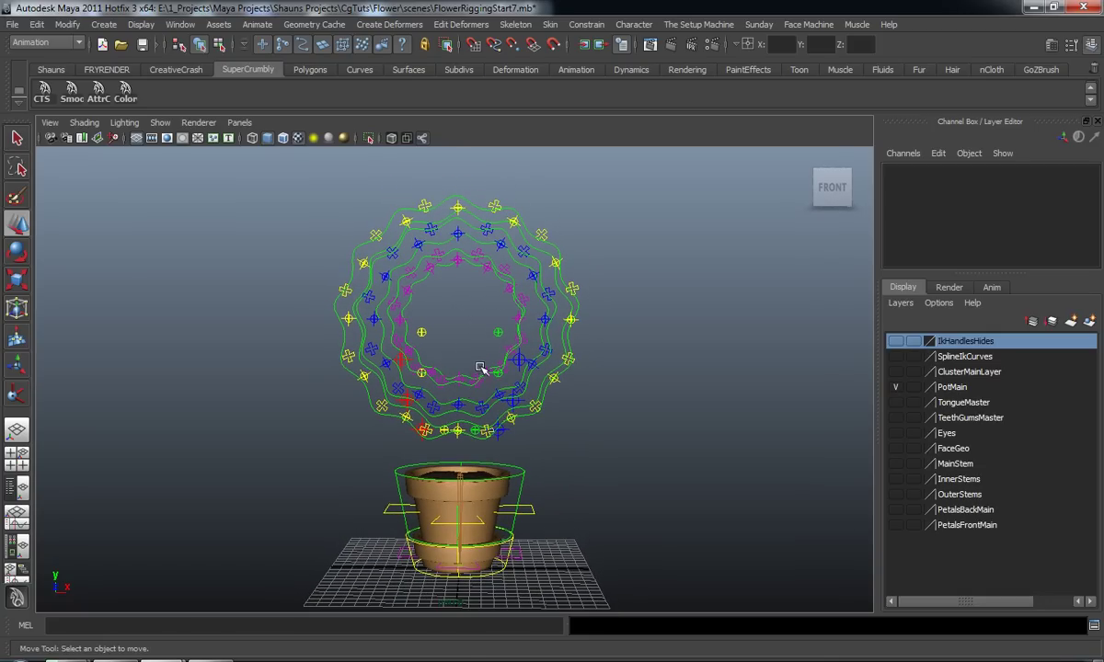